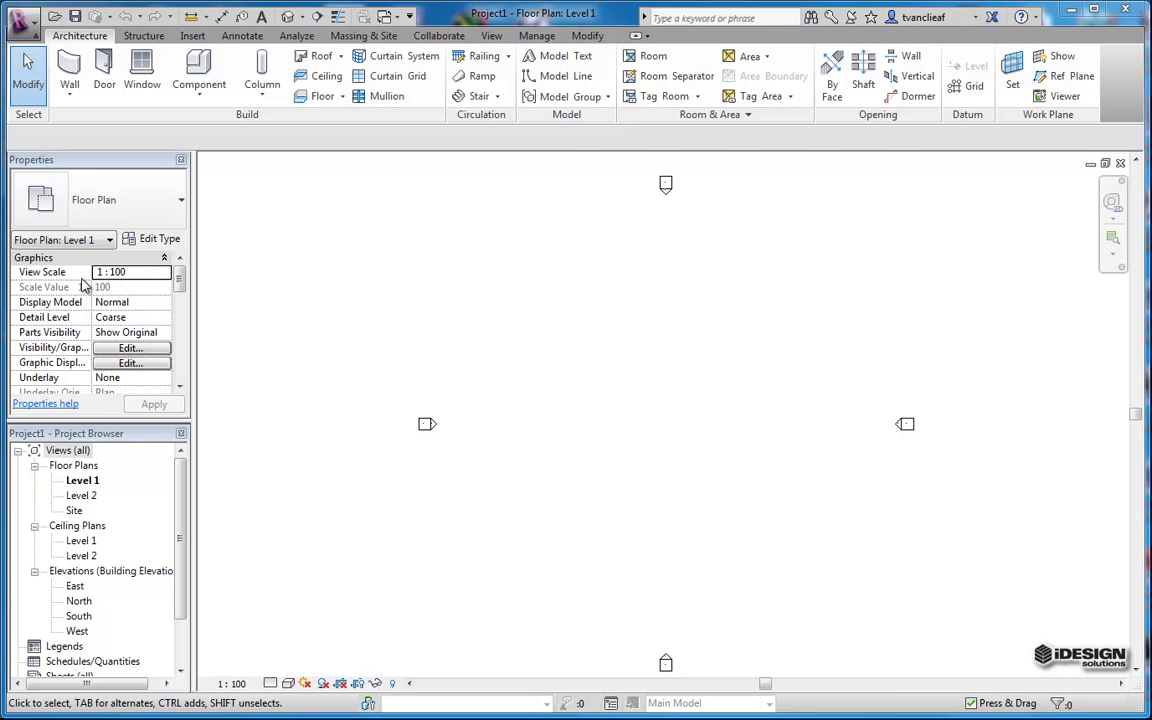
Check the 1 : 100 View Scale in Properties and keep the Project Browser organised under 'all'.
{"action": "left_click", "coordinate": [150, 272]}
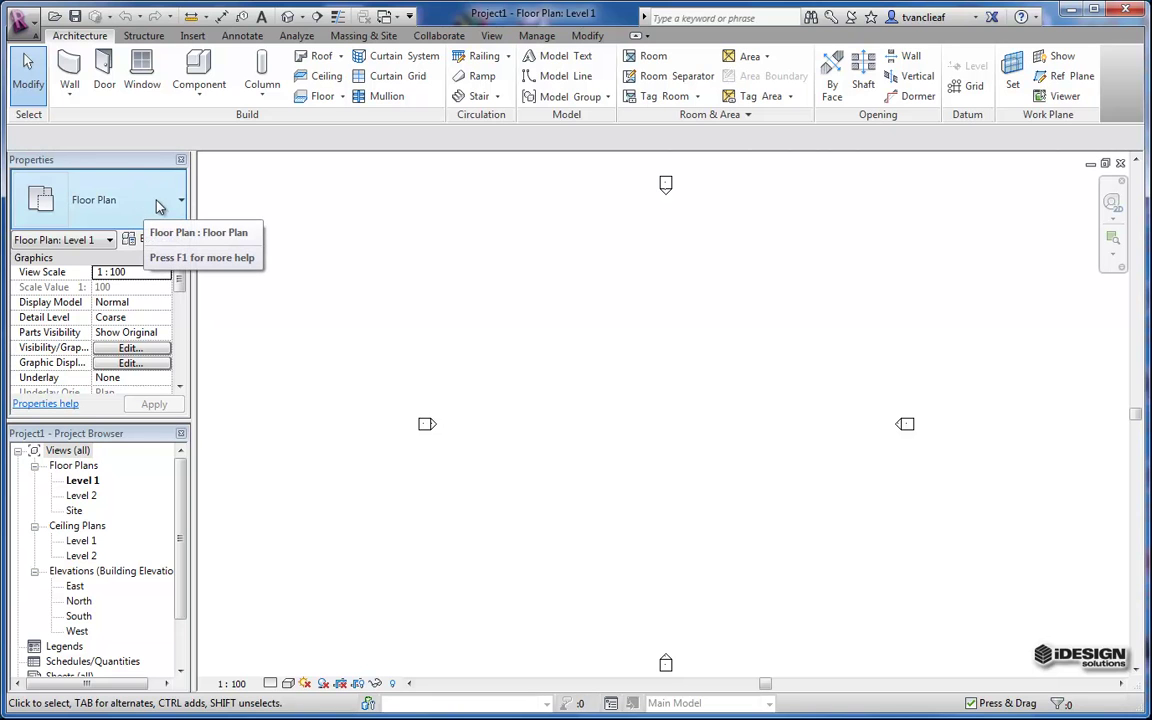
{"action": "scroll", "coordinate": [181, 497], "scroll_direction": "down", "scroll_amount": 1}
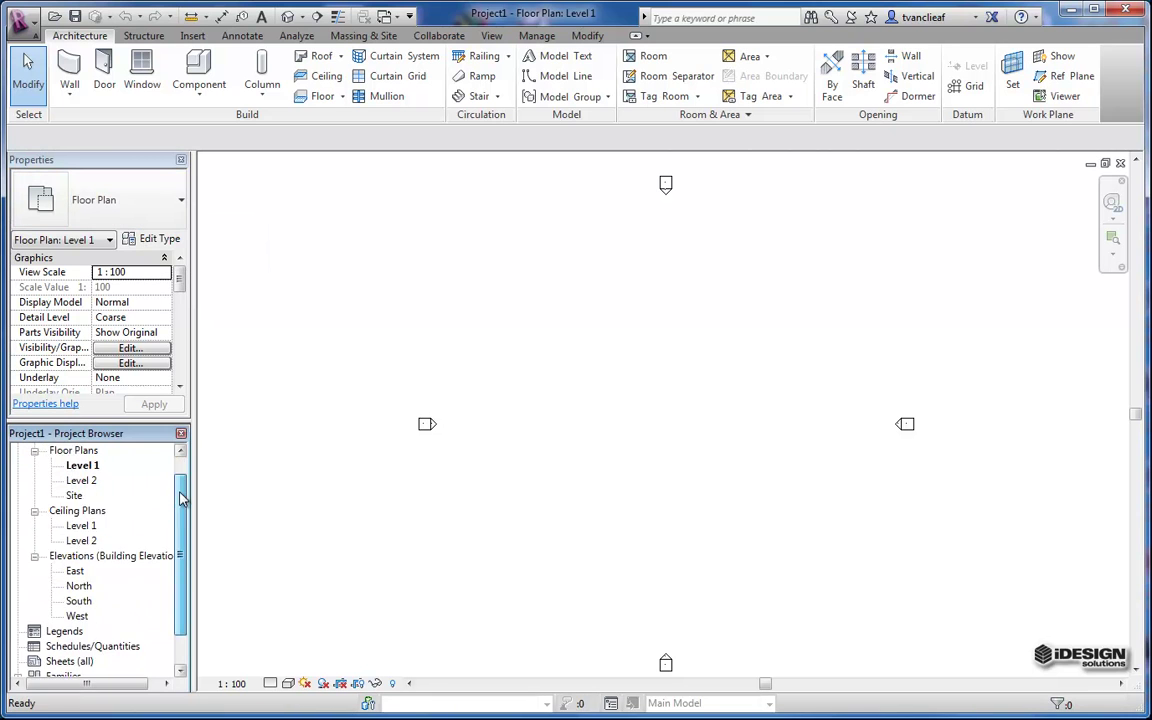
{"action": "scroll", "coordinate": [181, 500], "scroll_direction": "down", "scroll_amount": 1}
{"action": "scroll", "coordinate": [181, 515], "scroll_direction": "up", "scroll_amount": 2}
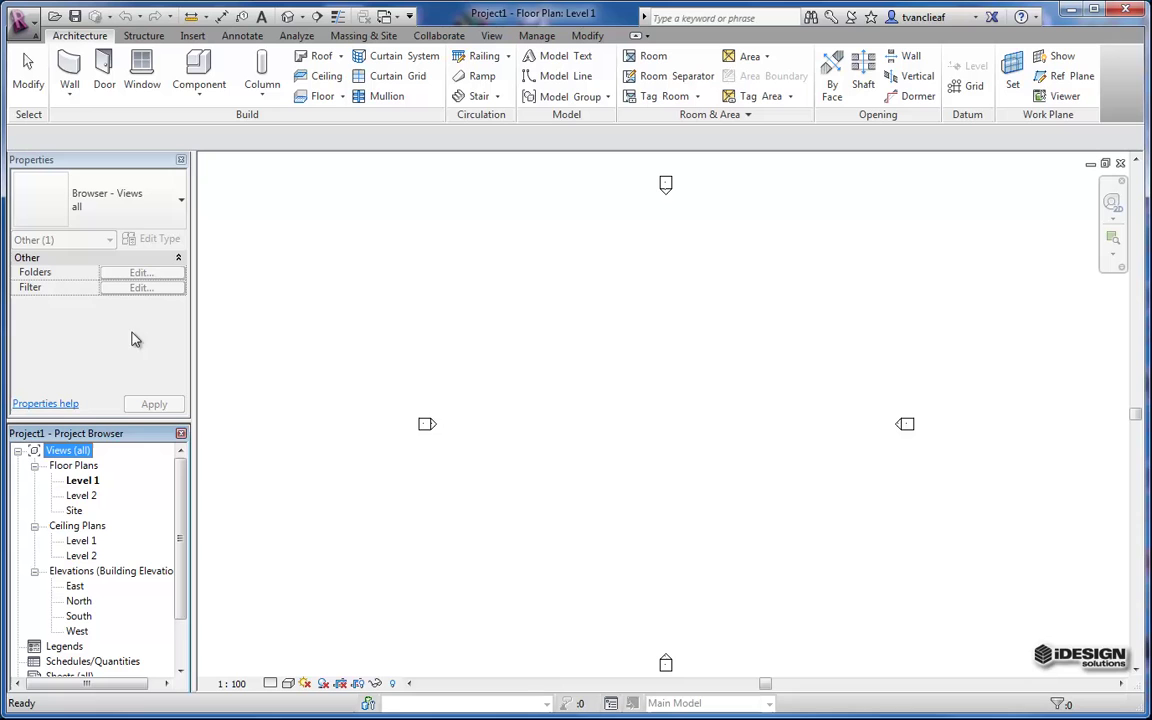
{"action": "left_click", "coordinate": [183, 214]}
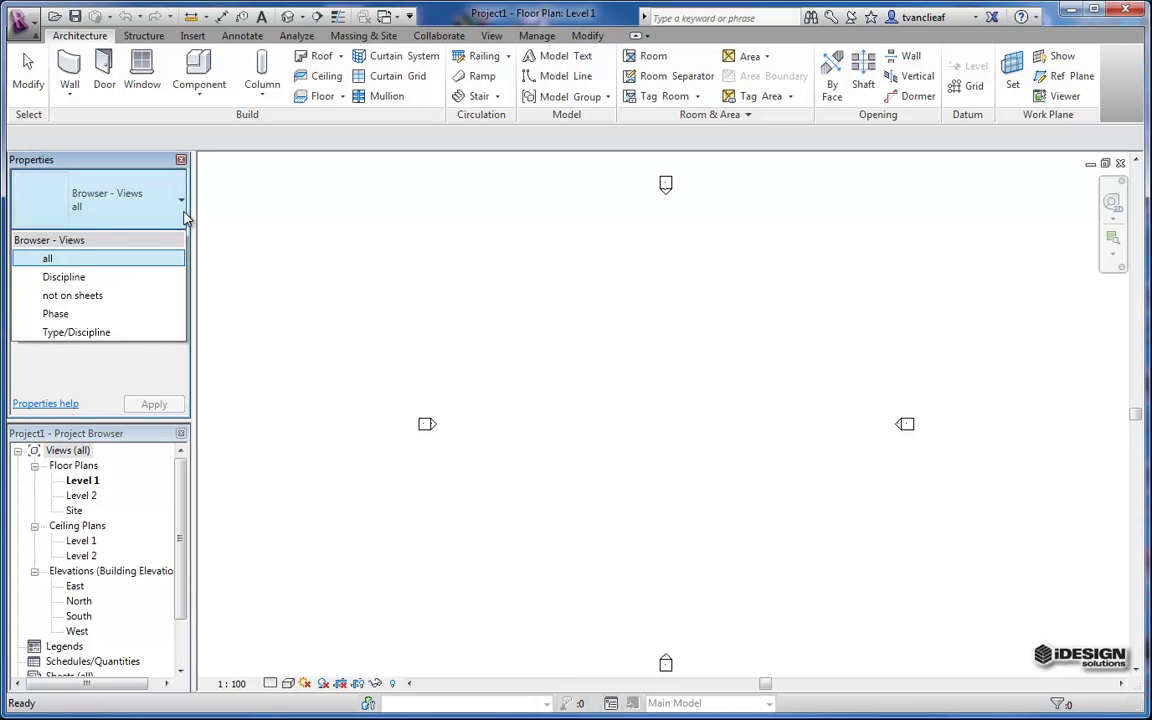
{"action": "left_click", "coordinate": [249, 424]}
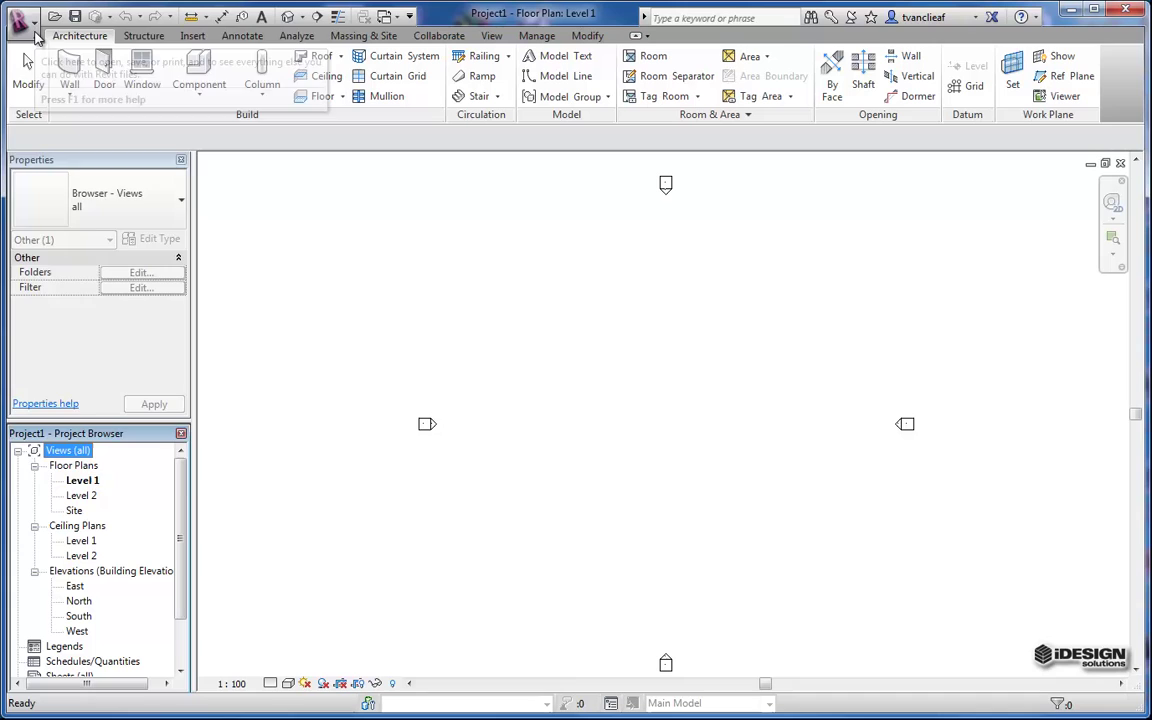
Show the application menu's Export > CAD Formats options and its Recent Documents list.
{"action": "left_click", "coordinate": [34, 32]}
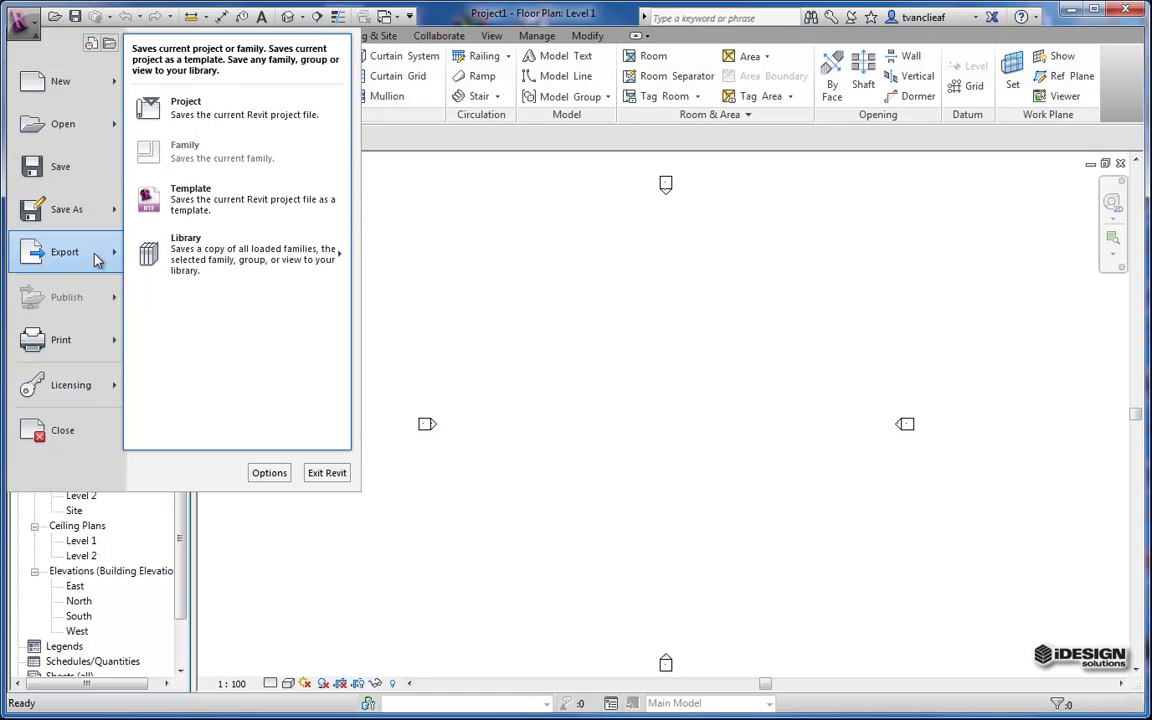
{"action": "mouse_move", "coordinate": [97, 259]}
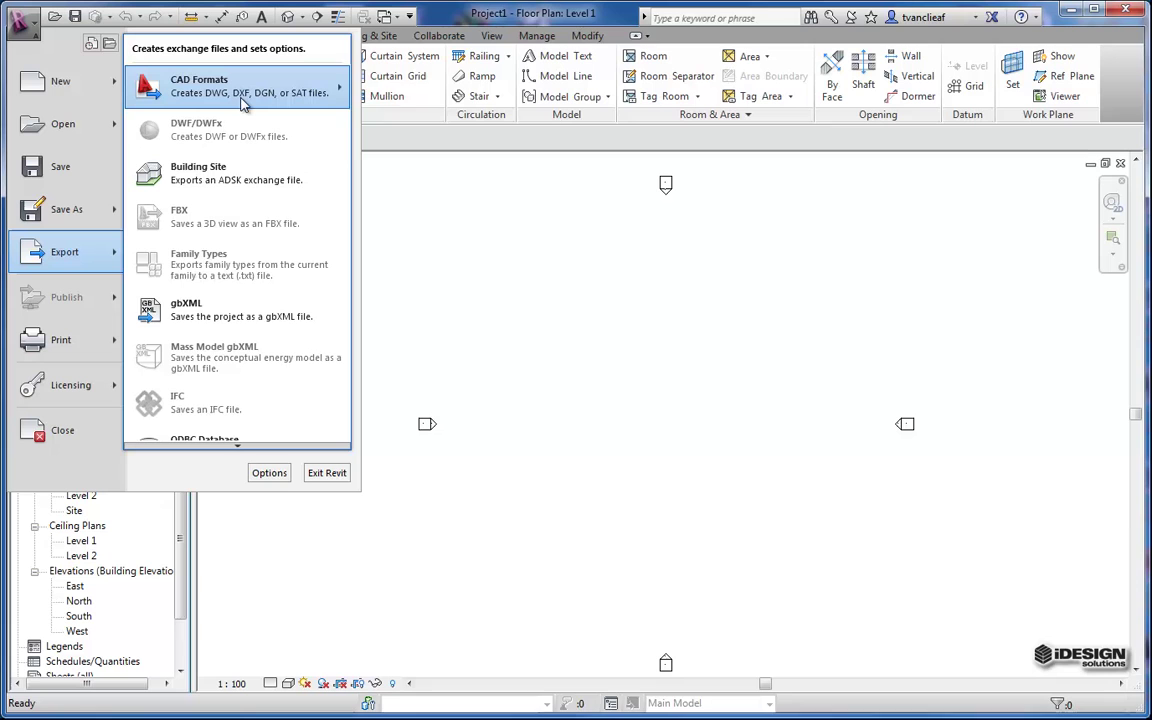
{"action": "mouse_move", "coordinate": [242, 104]}
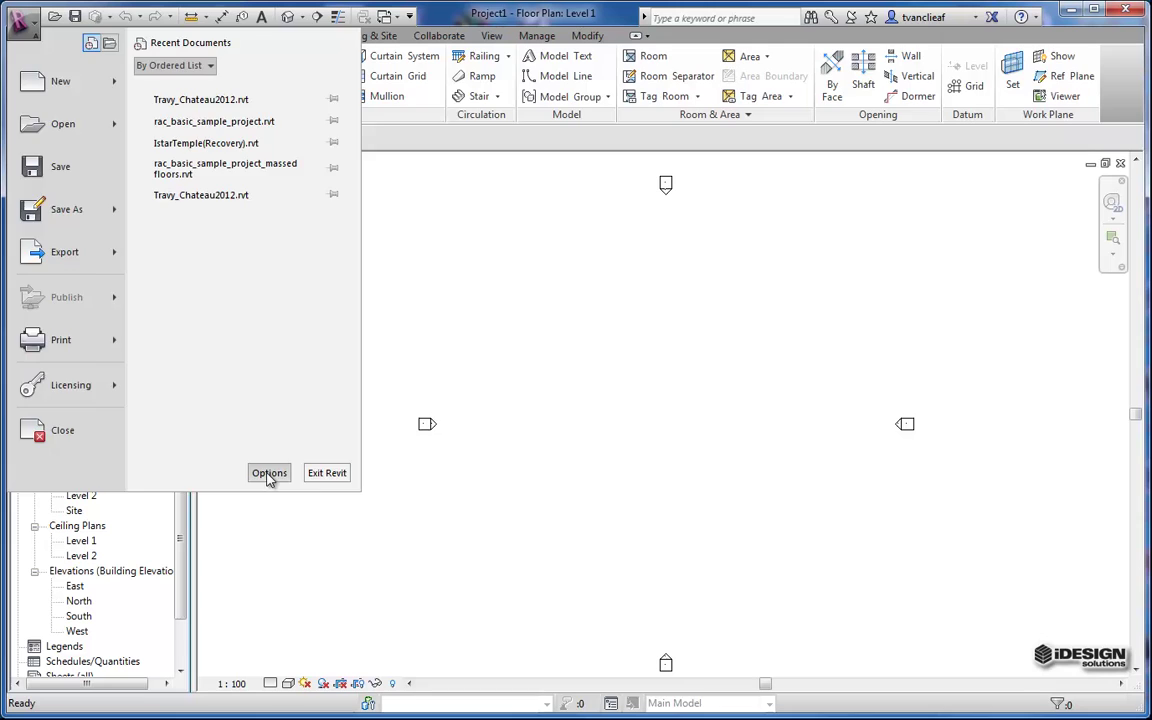
Open Options, keep the User Interface theme as Light, and move to the Graphics page.
{"action": "left_click", "coordinate": [269, 474]}
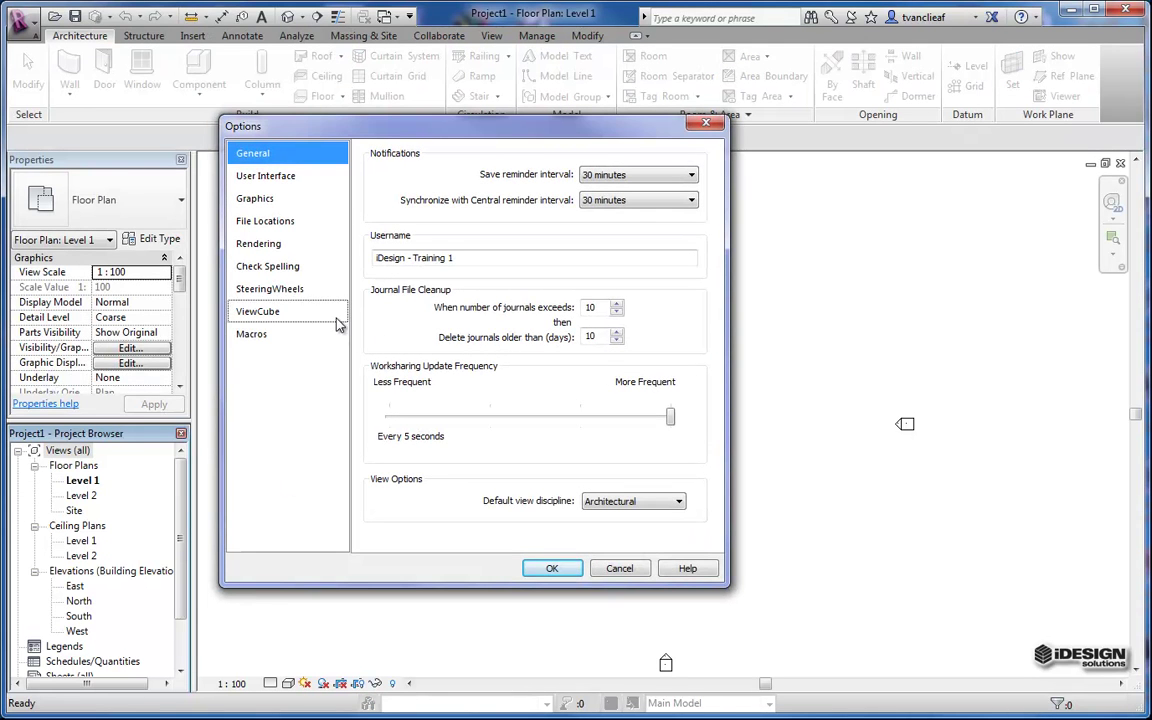
{"action": "left_click", "coordinate": [276, 178]}
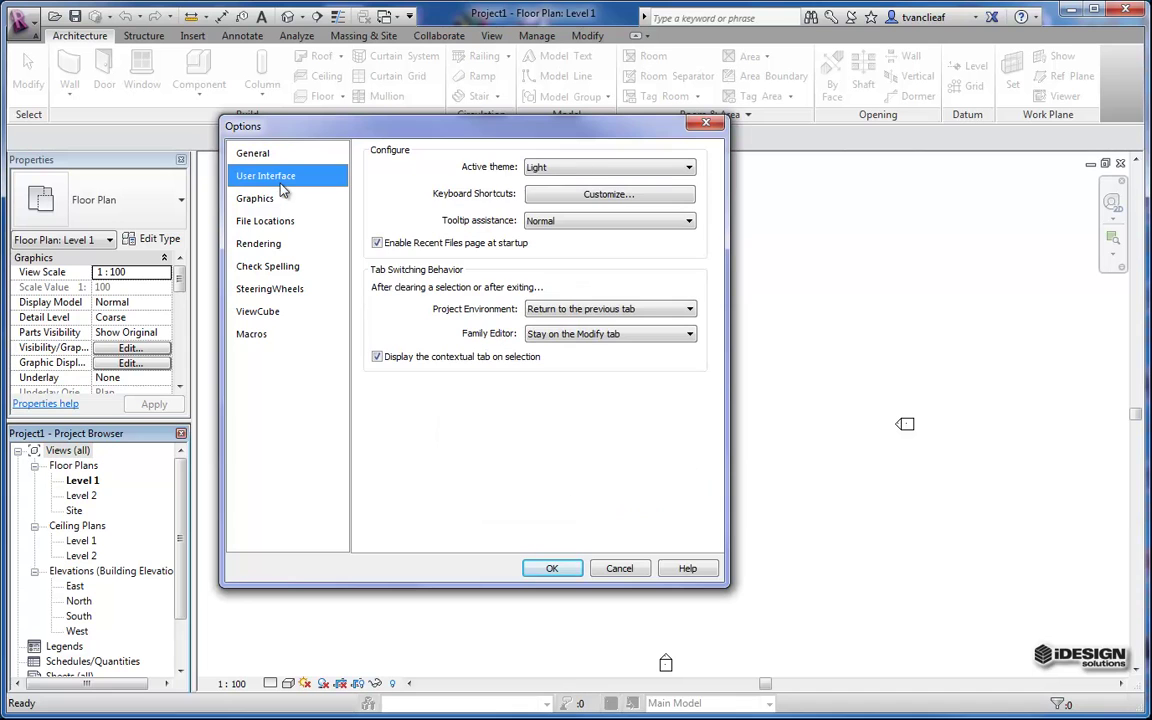
{"action": "left_click", "coordinate": [684, 168]}
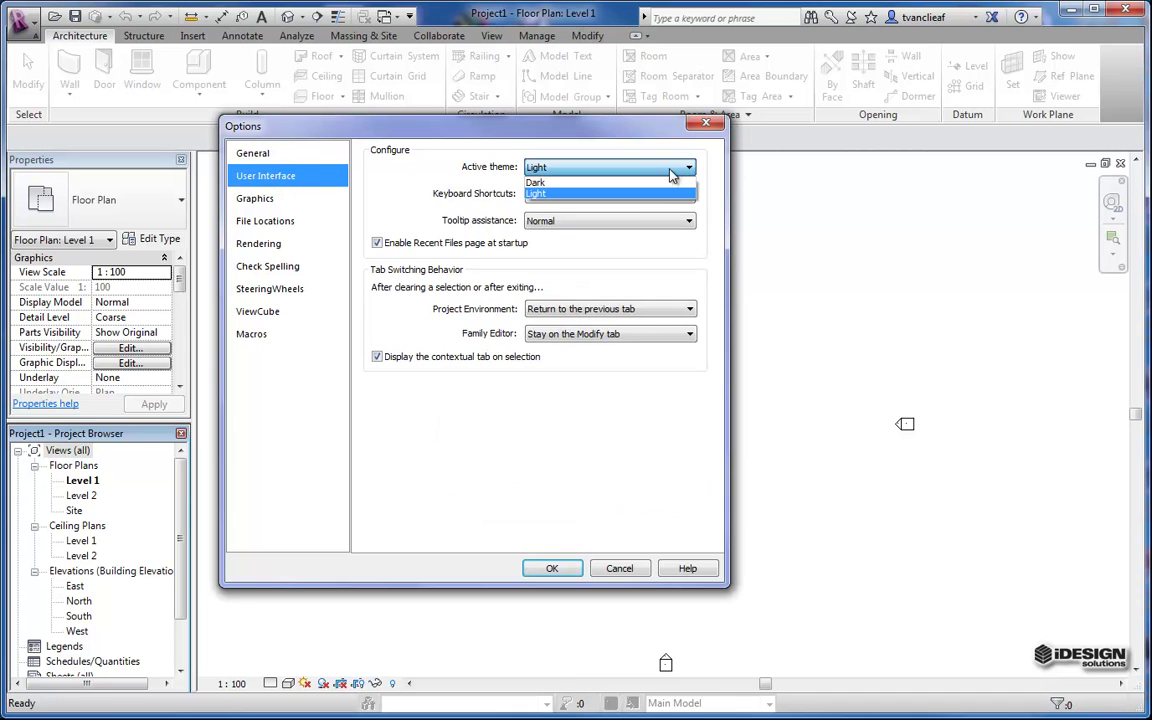
{"action": "left_click", "coordinate": [560, 196]}
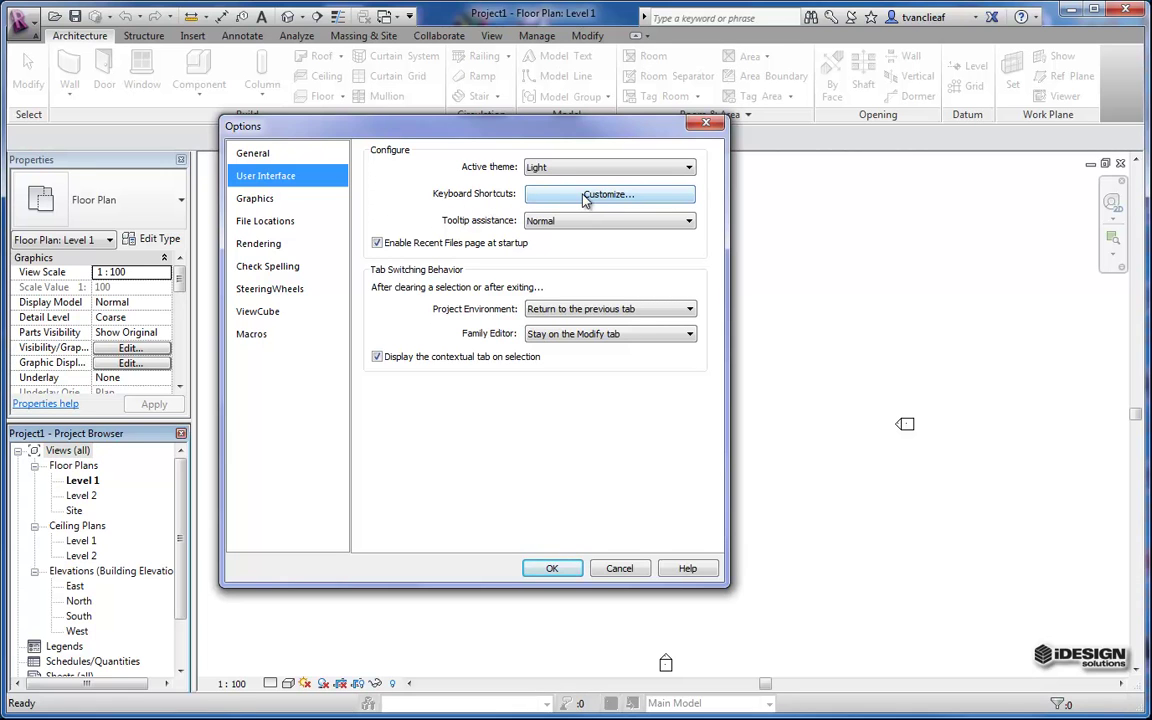
{"action": "left_click", "coordinate": [256, 198]}
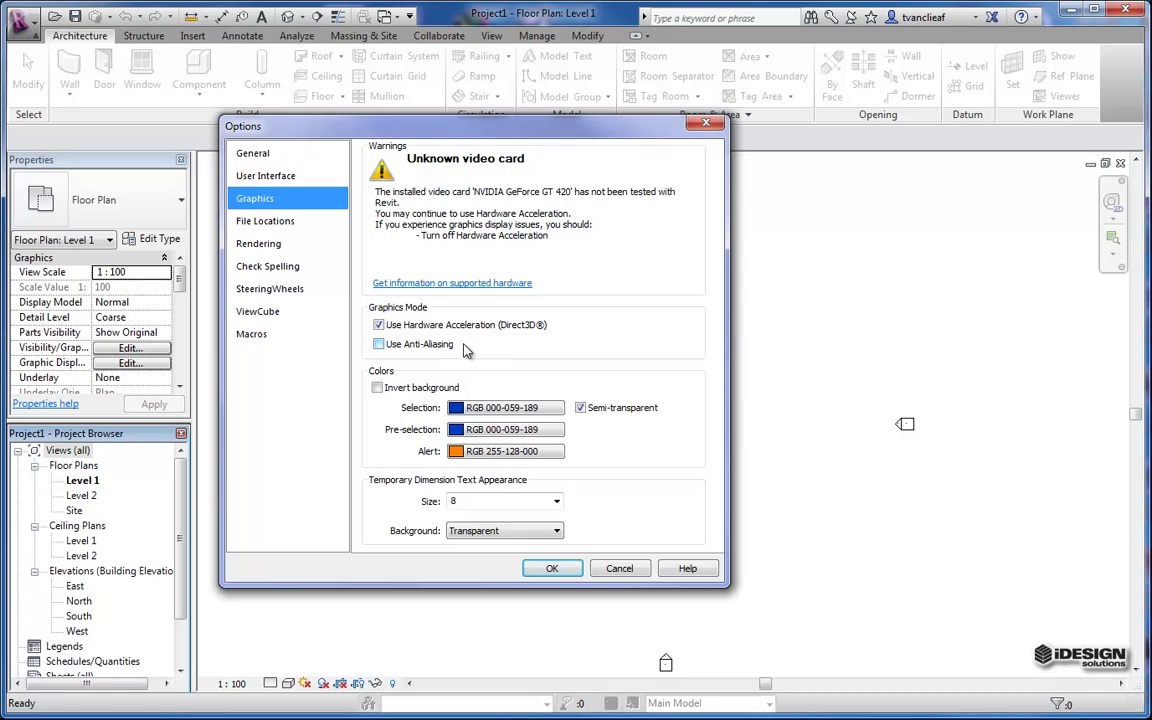
Try the hardware acceleration and Invert background settings, keeping the background normal, then view ViewCube and File Locations pages.
{"action": "left_click", "coordinate": [379, 326]}
{"action": "left_click", "coordinate": [377, 388]}
{"action": "left_click", "coordinate": [405, 390]}
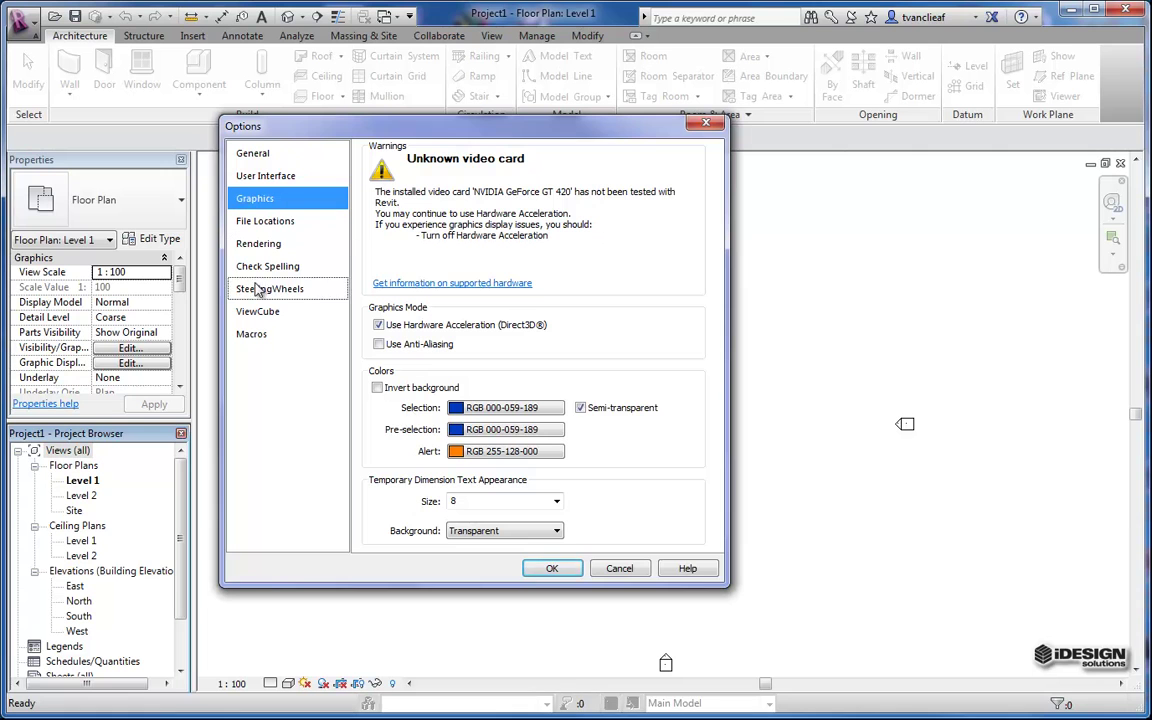
{"action": "left_click", "coordinate": [262, 316]}
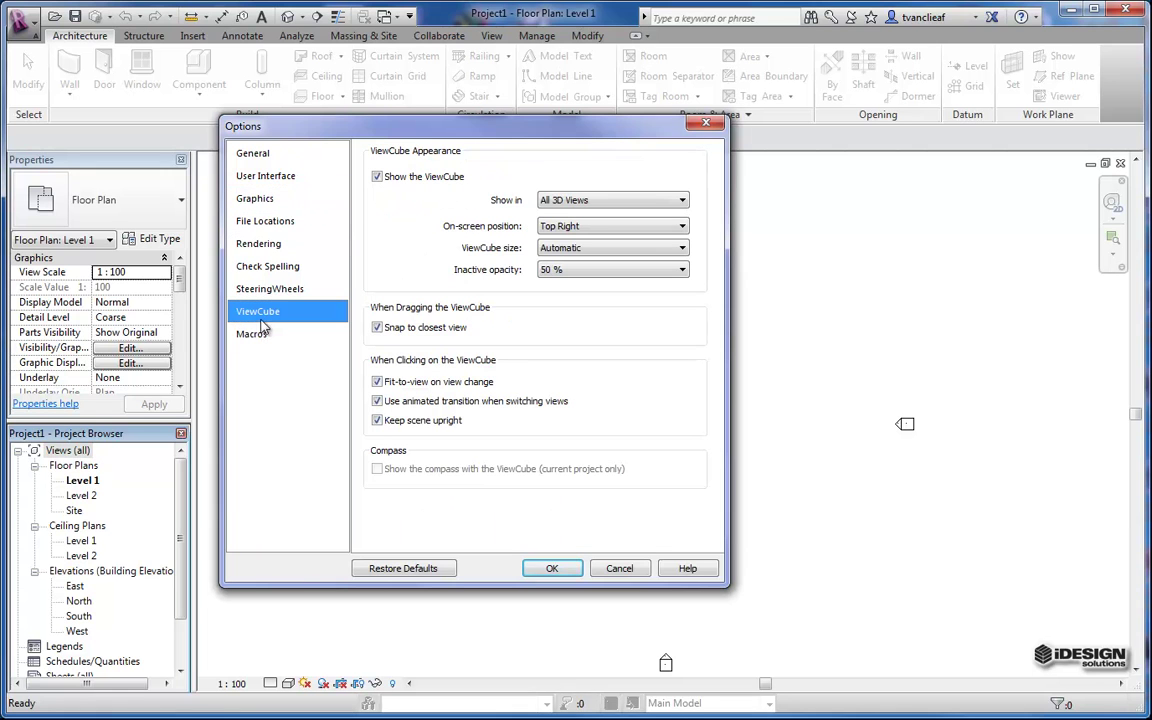
{"action": "left_click", "coordinate": [262, 224]}
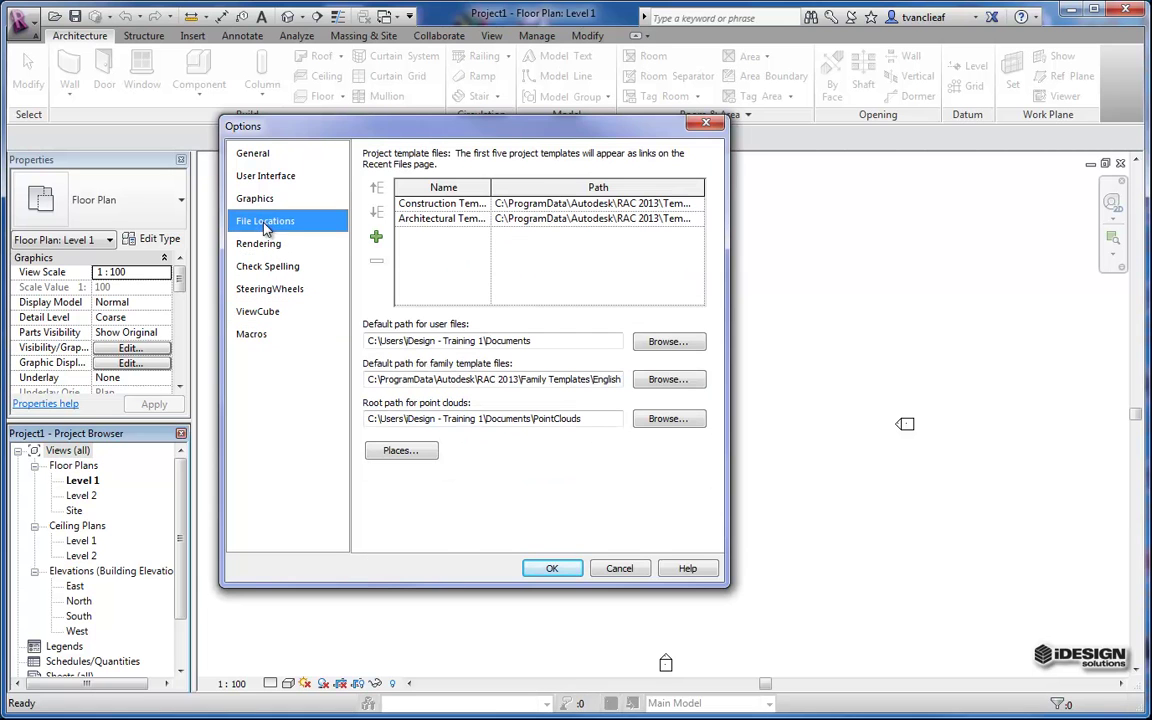
Start adding a project template, browse drive Gateway (C:), then cancel without choosing a file.
{"action": "left_click", "coordinate": [378, 241]}
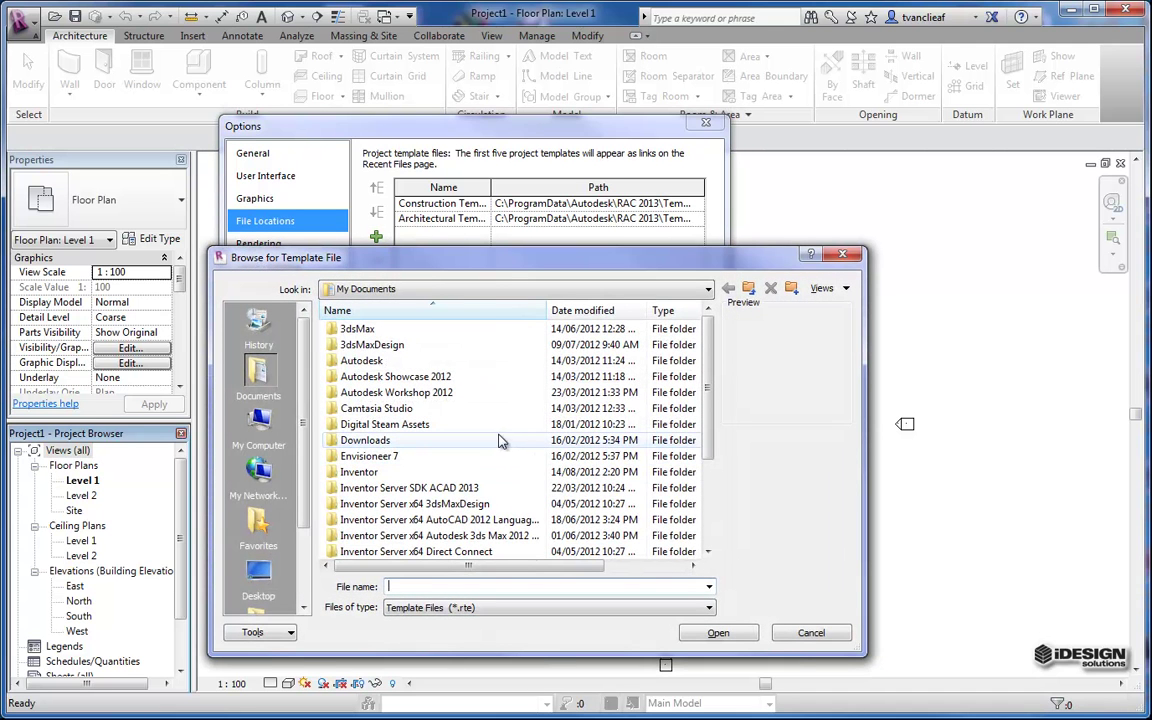
{"action": "scroll", "coordinate": [466, 436], "scroll_direction": "down", "scroll_amount": 3}
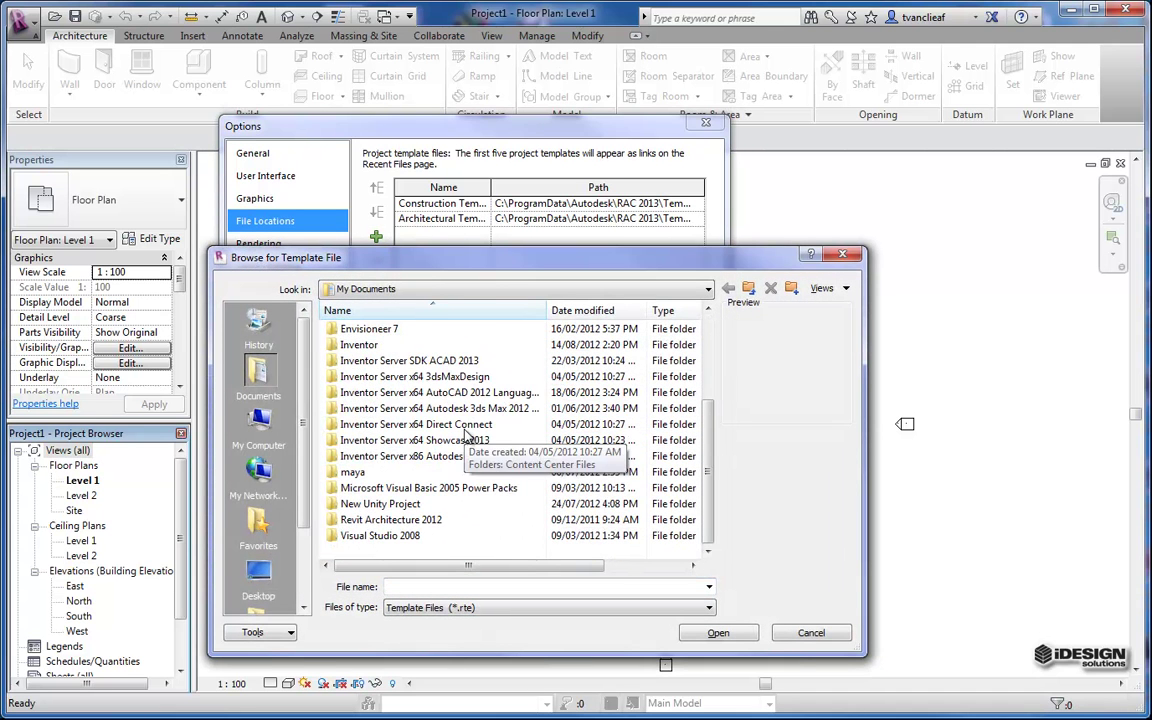
{"action": "scroll", "coordinate": [470, 440], "scroll_direction": "up", "scroll_amount": 3}
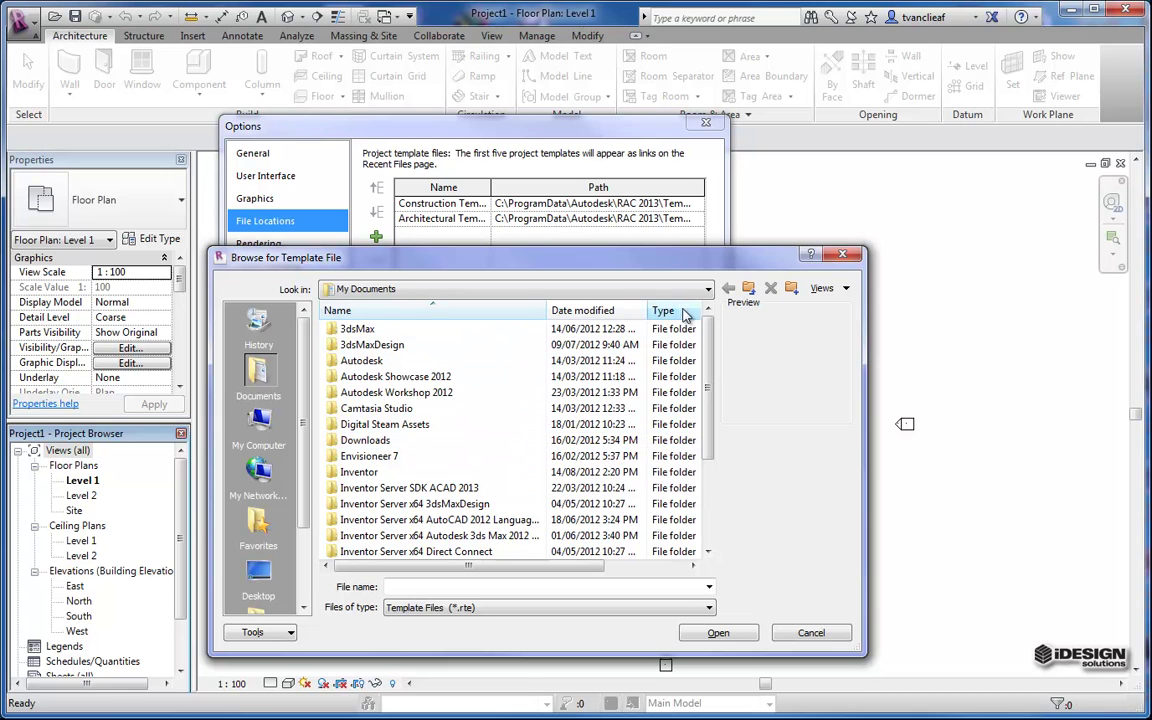
{"action": "left_click", "coordinate": [707, 289]}
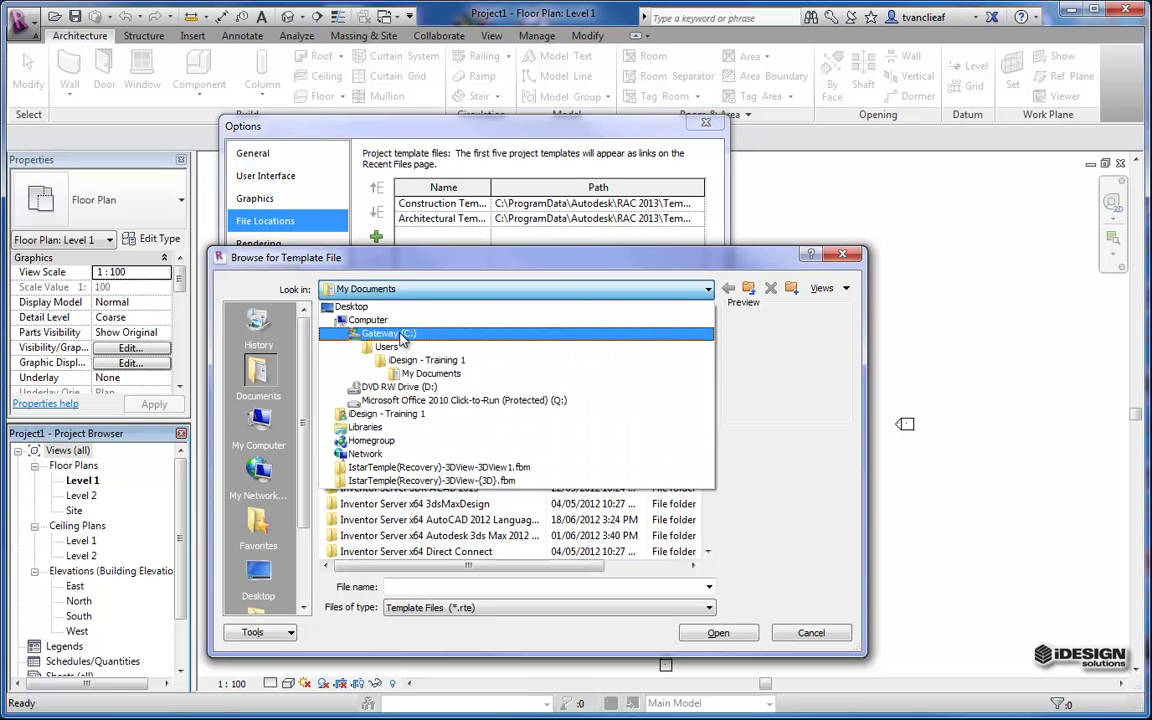
{"action": "left_click", "coordinate": [388, 333]}
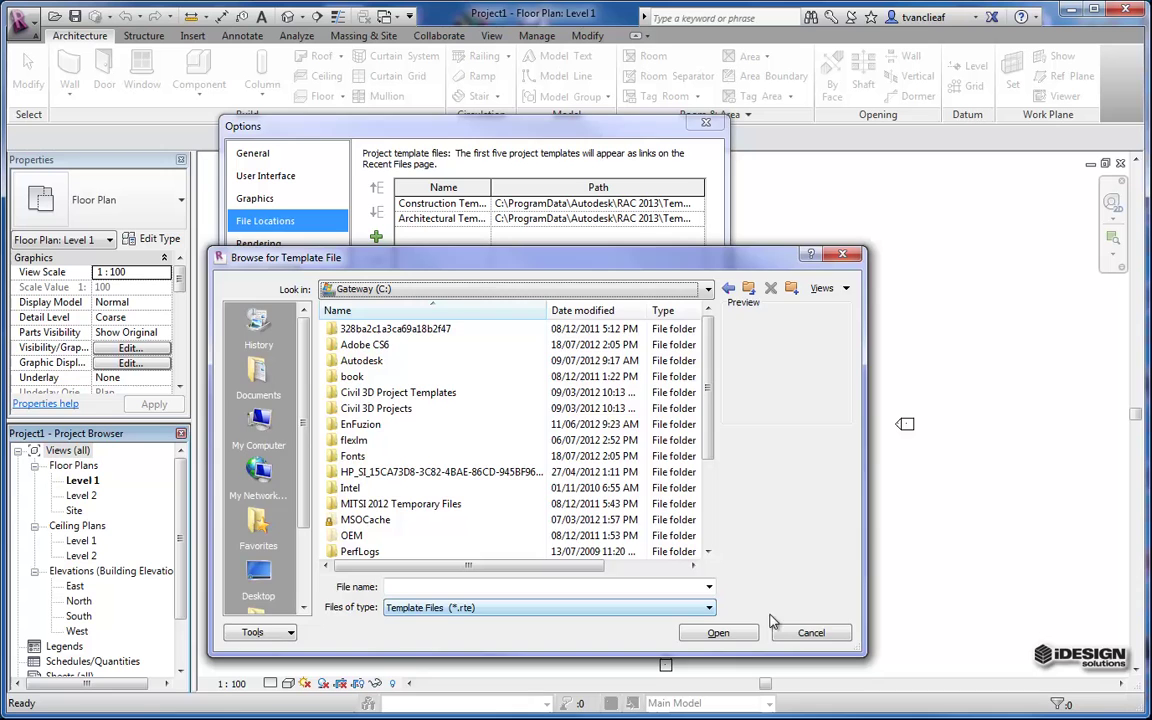
{"action": "left_click", "coordinate": [810, 632]}
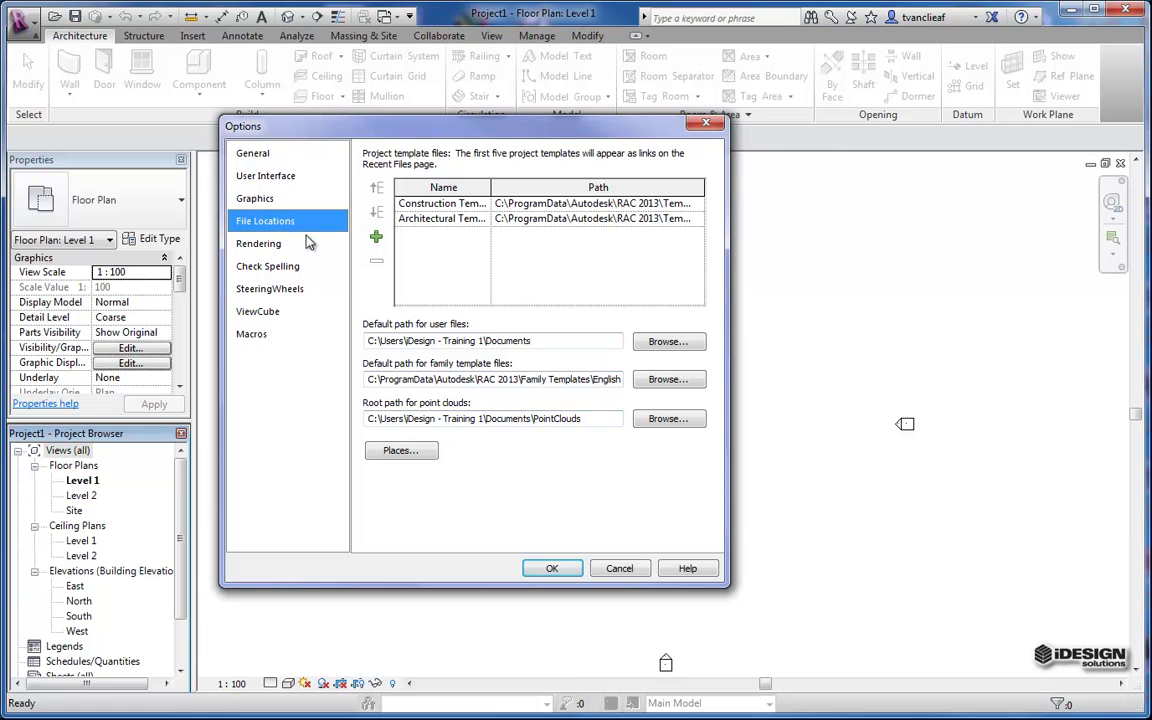
Look at the SteeringWheels and Check Spelling pages, then cancel the Options dialog.
{"action": "left_click", "coordinate": [258, 289]}
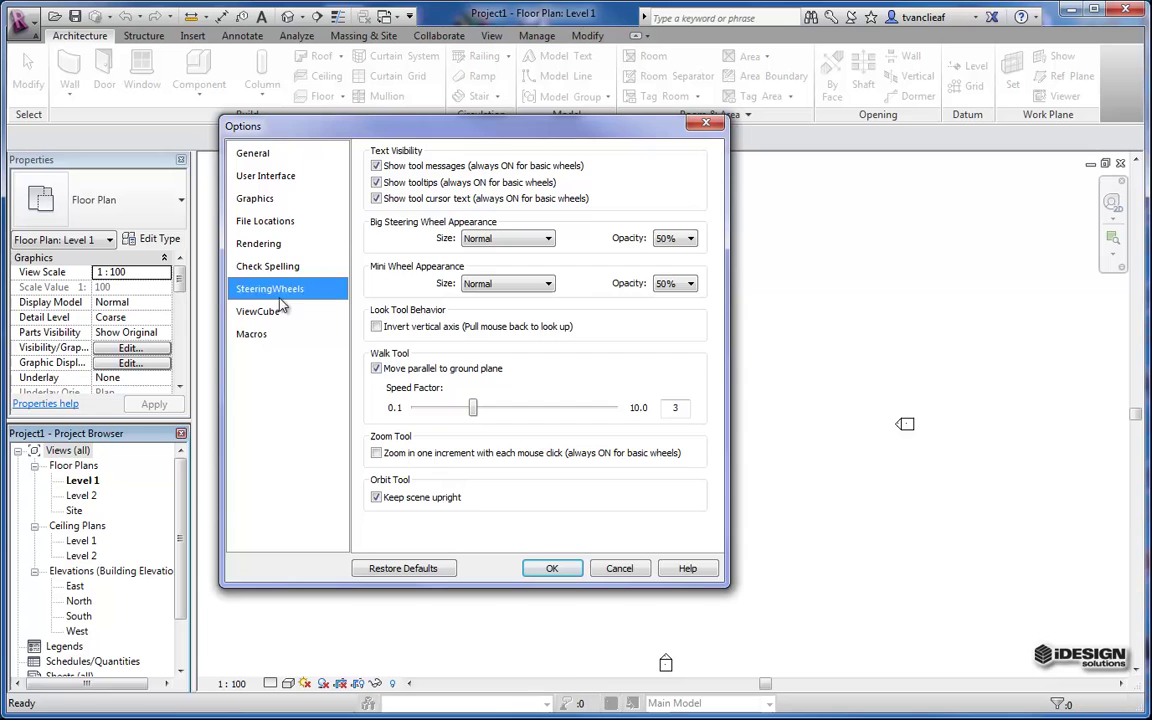
{"action": "left_click", "coordinate": [262, 267]}
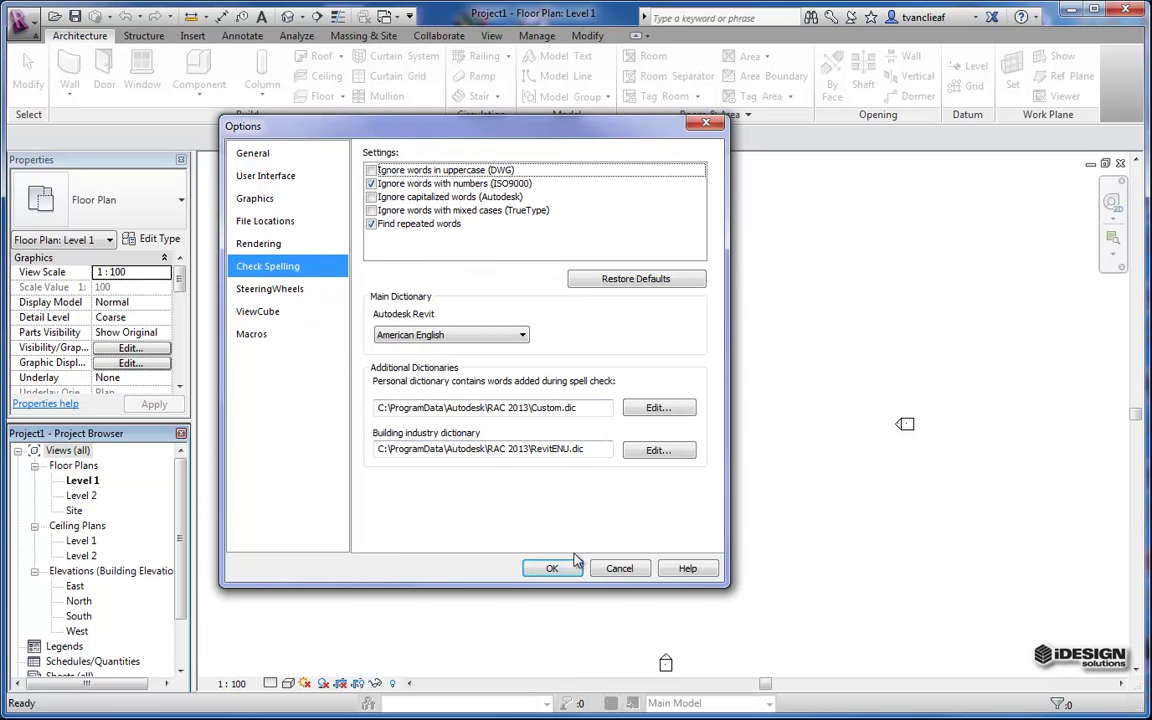
{"action": "left_click", "coordinate": [610, 570]}
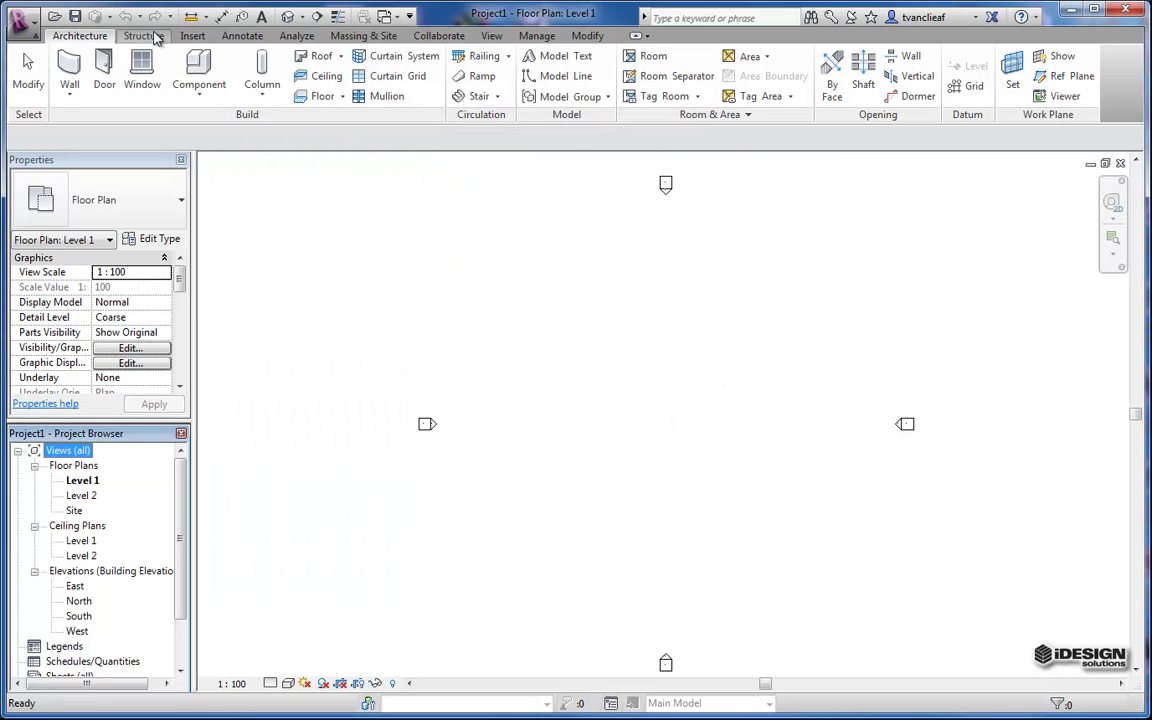
{"action": "left_click", "coordinate": [30, 28]}
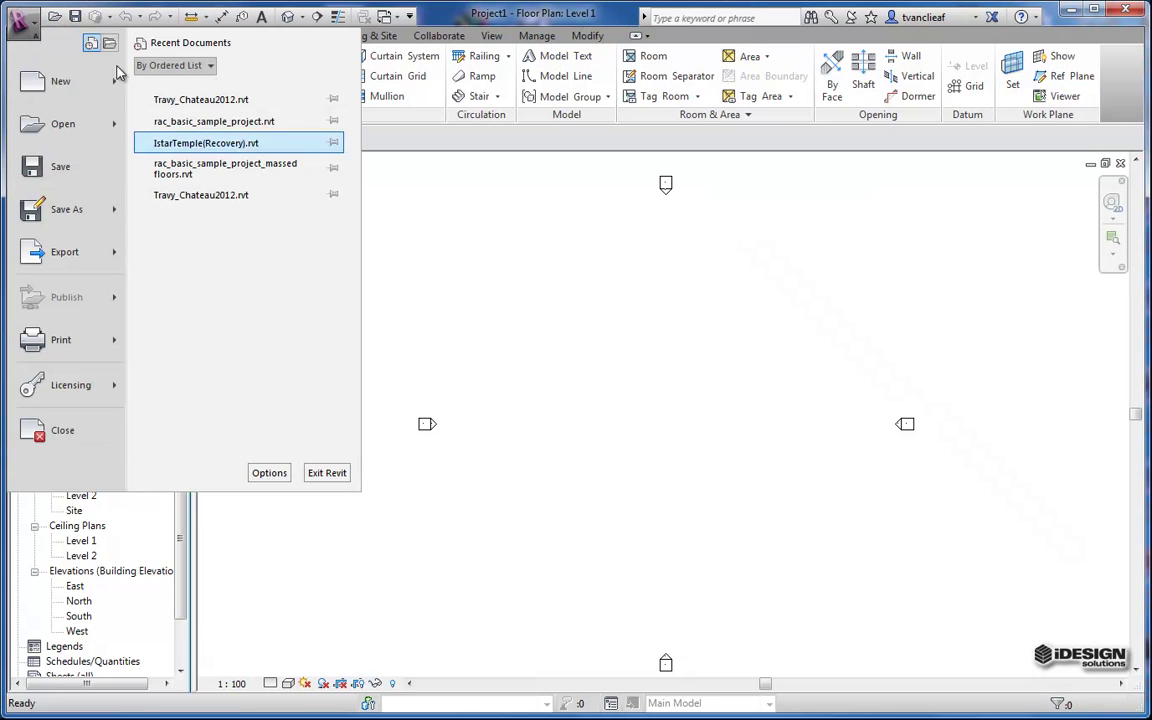
{"action": "left_click", "coordinate": [390, 20]}
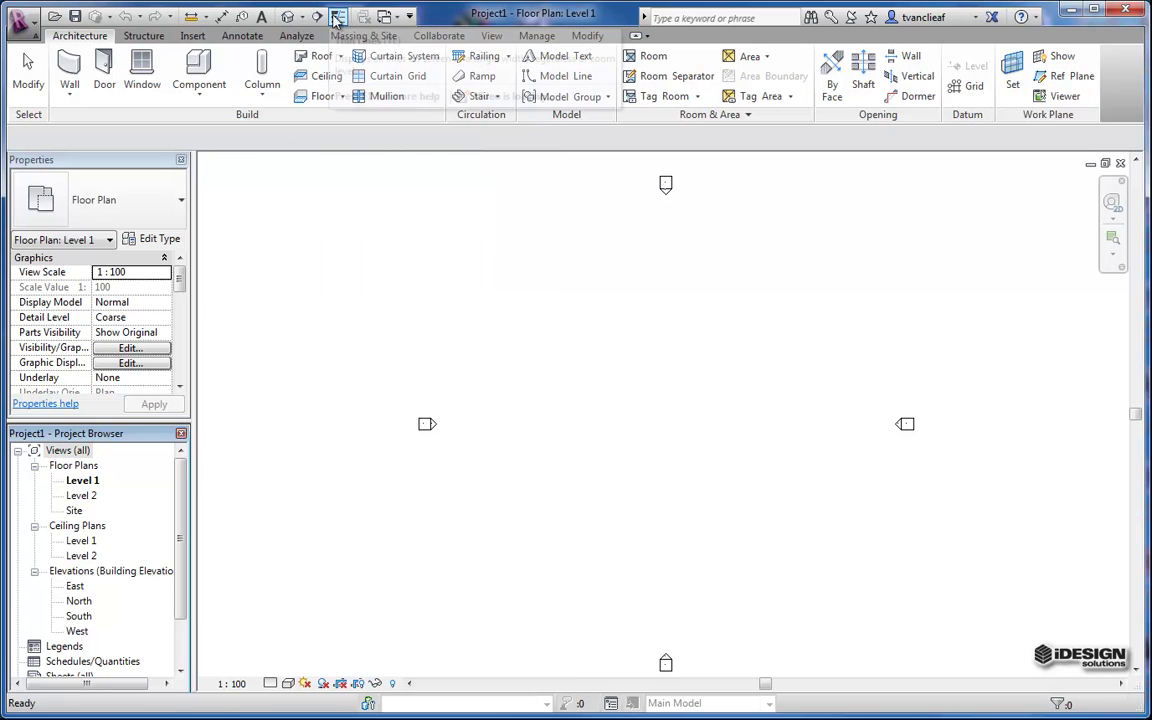
{"action": "left_click", "coordinate": [410, 17]}
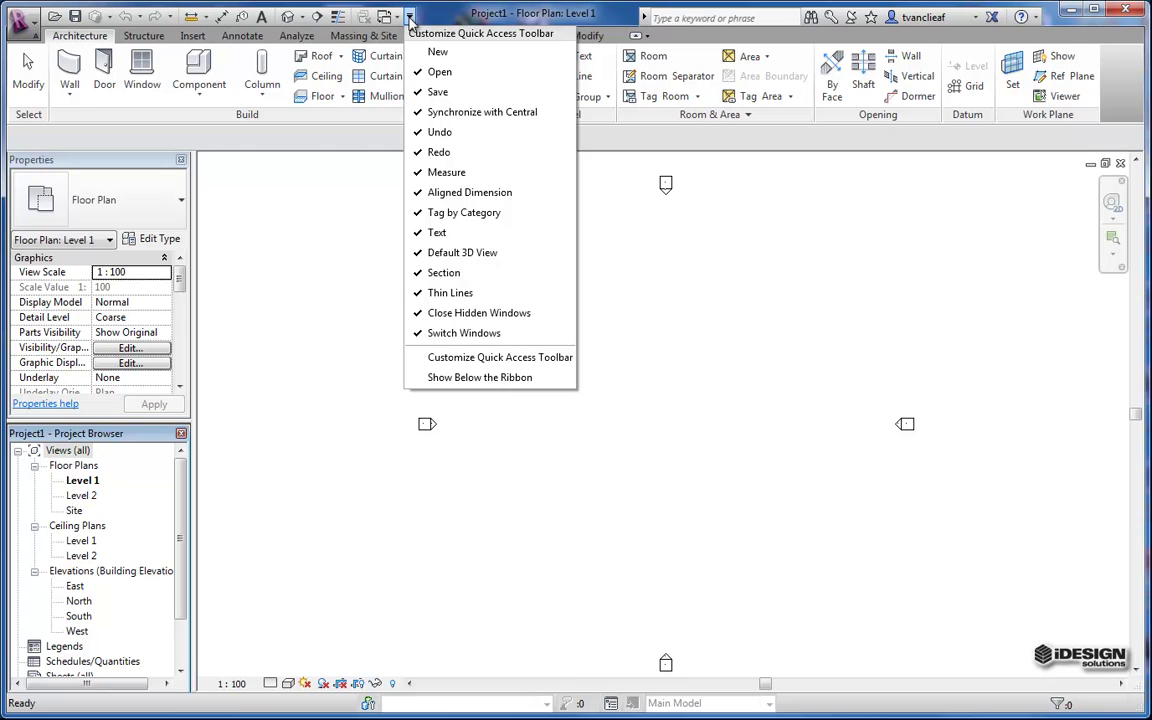
{"action": "left_click", "coordinate": [302, 170]}
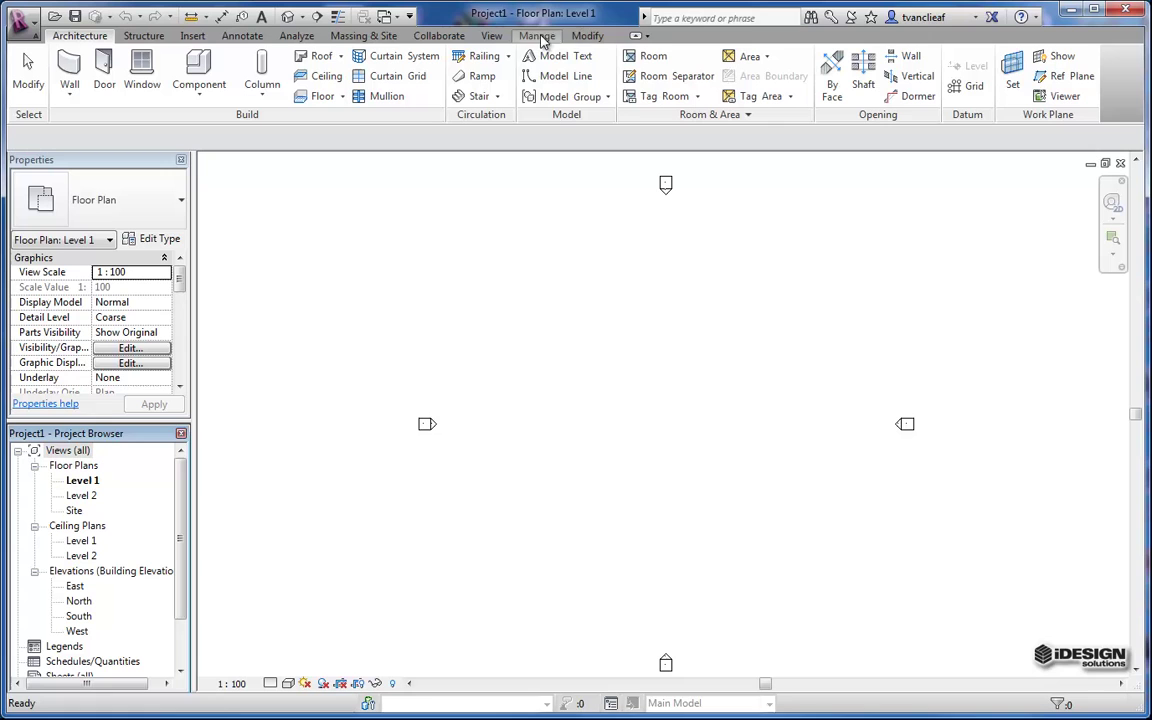
{"action": "left_click", "coordinate": [759, 18]}
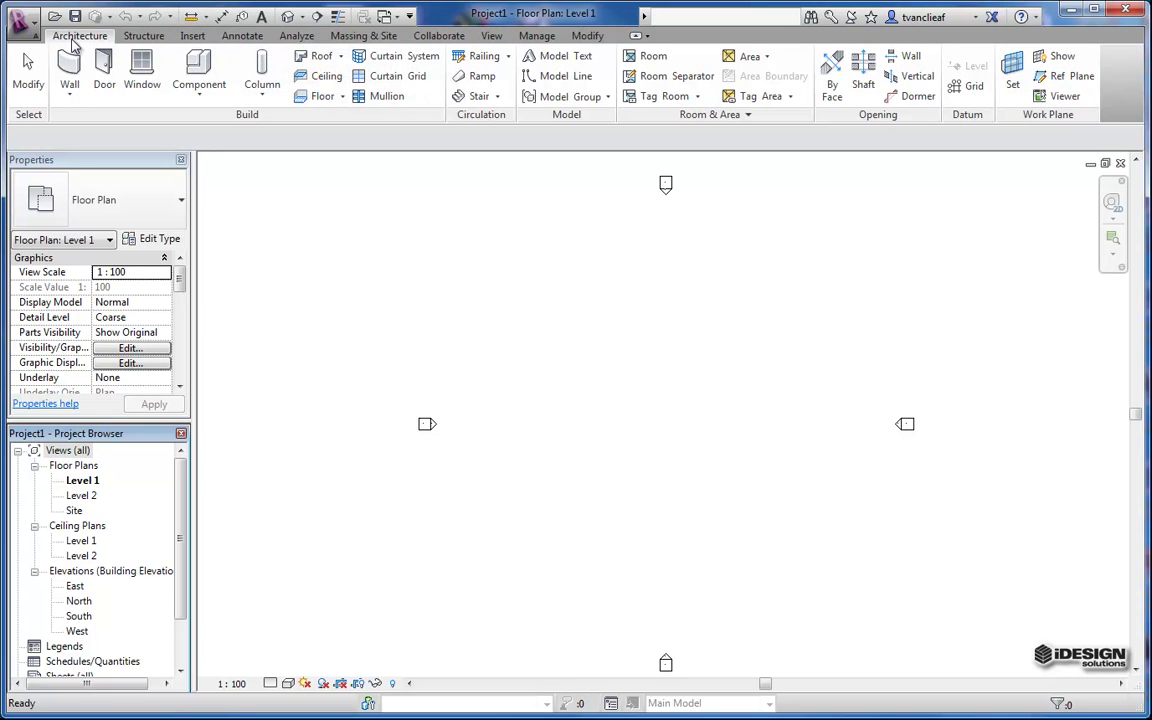
Browse the Structure, Insert, Annotate, Analyze, Massing & Site, Collaborate, View, Manage and Modify ribbon tabs.
{"action": "left_click", "coordinate": [141, 37]}
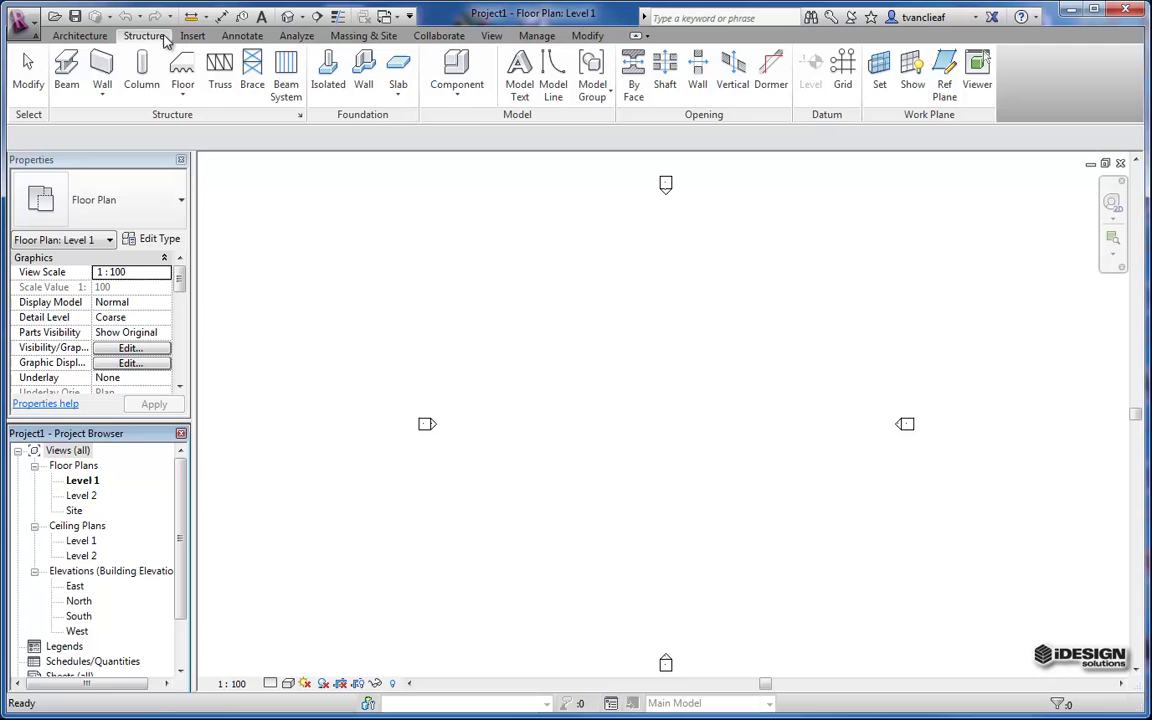
{"action": "left_click", "coordinate": [192, 37]}
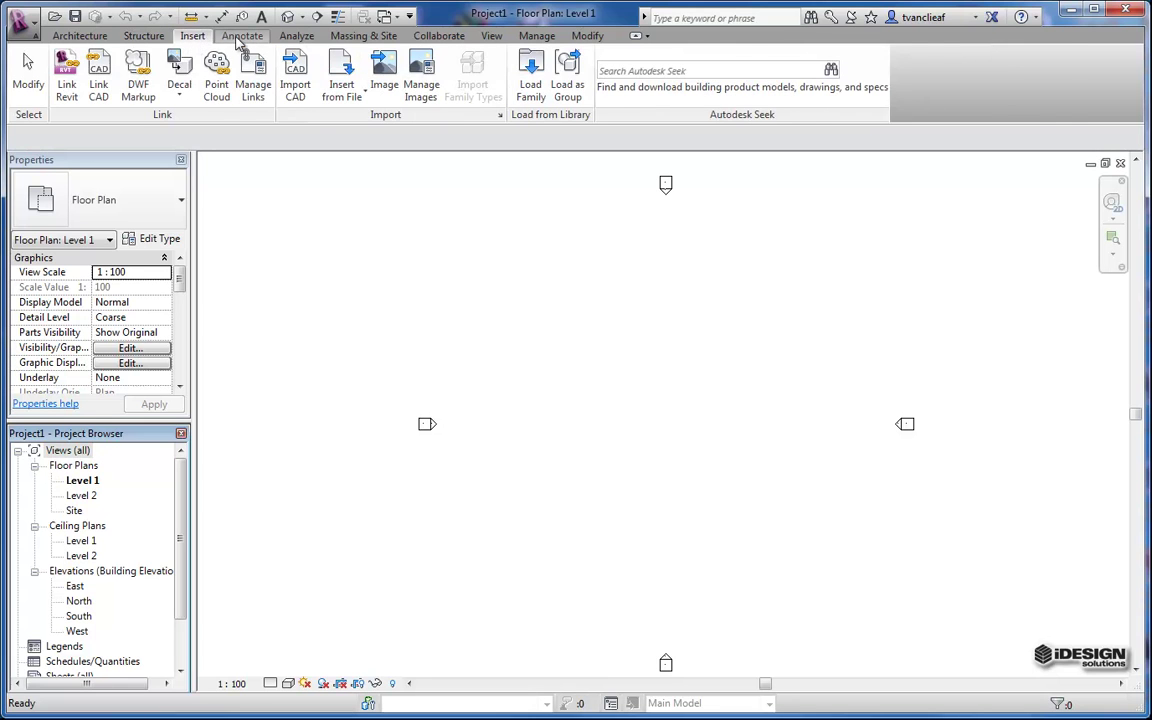
{"action": "left_click", "coordinate": [242, 37]}
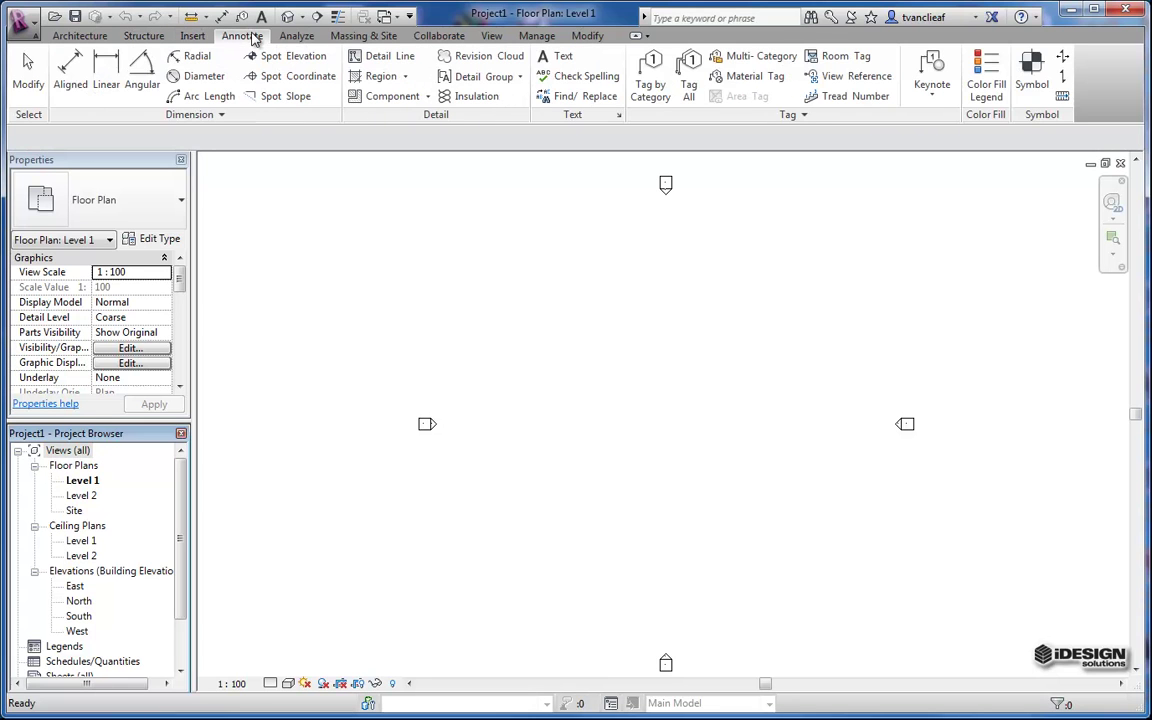
{"action": "left_click", "coordinate": [303, 38]}
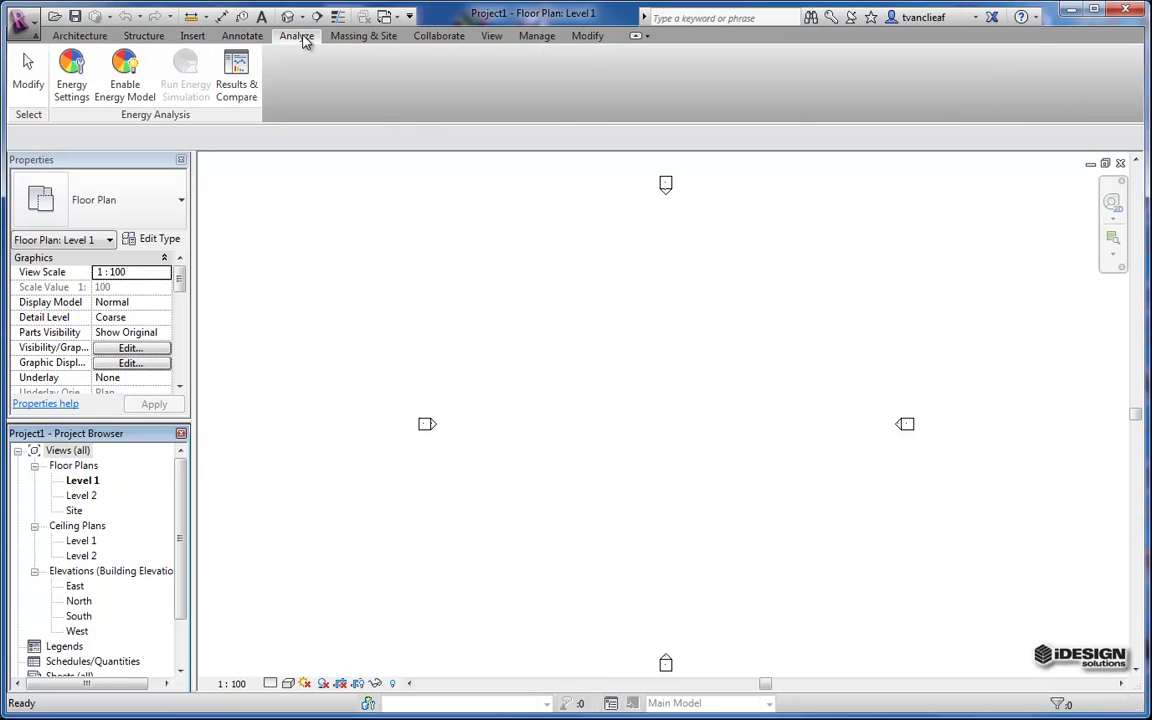
{"action": "left_click", "coordinate": [361, 38]}
{"action": "left_click", "coordinate": [430, 38]}
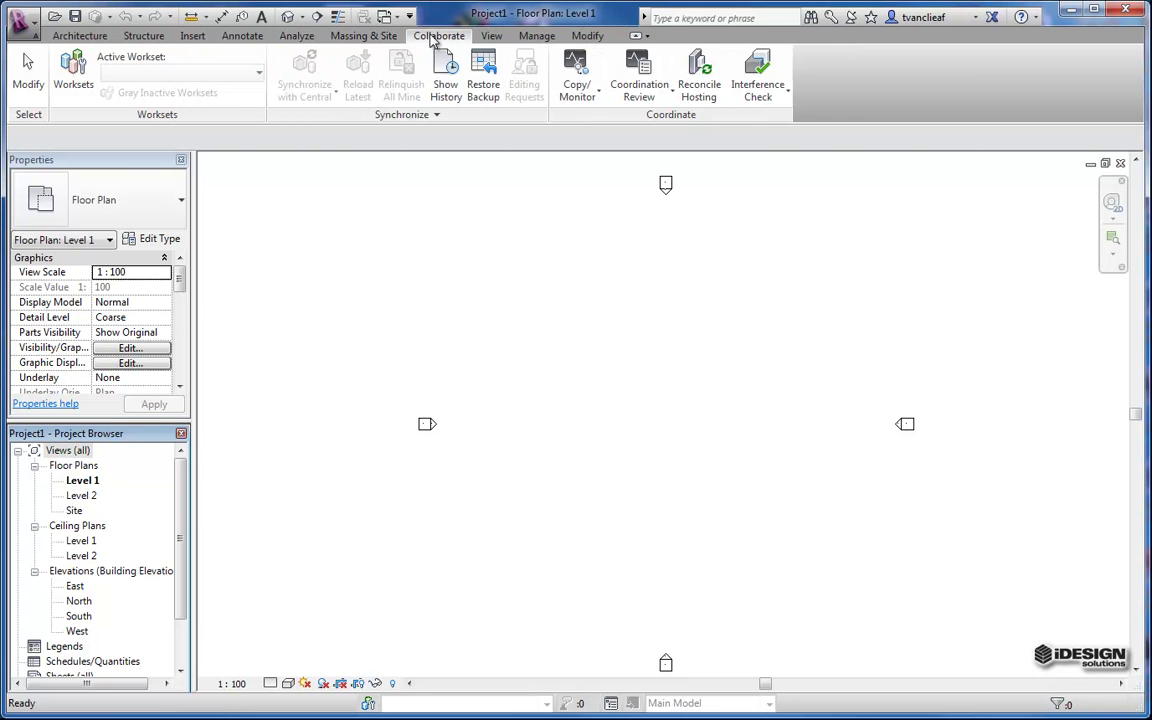
{"action": "left_click", "coordinate": [498, 38]}
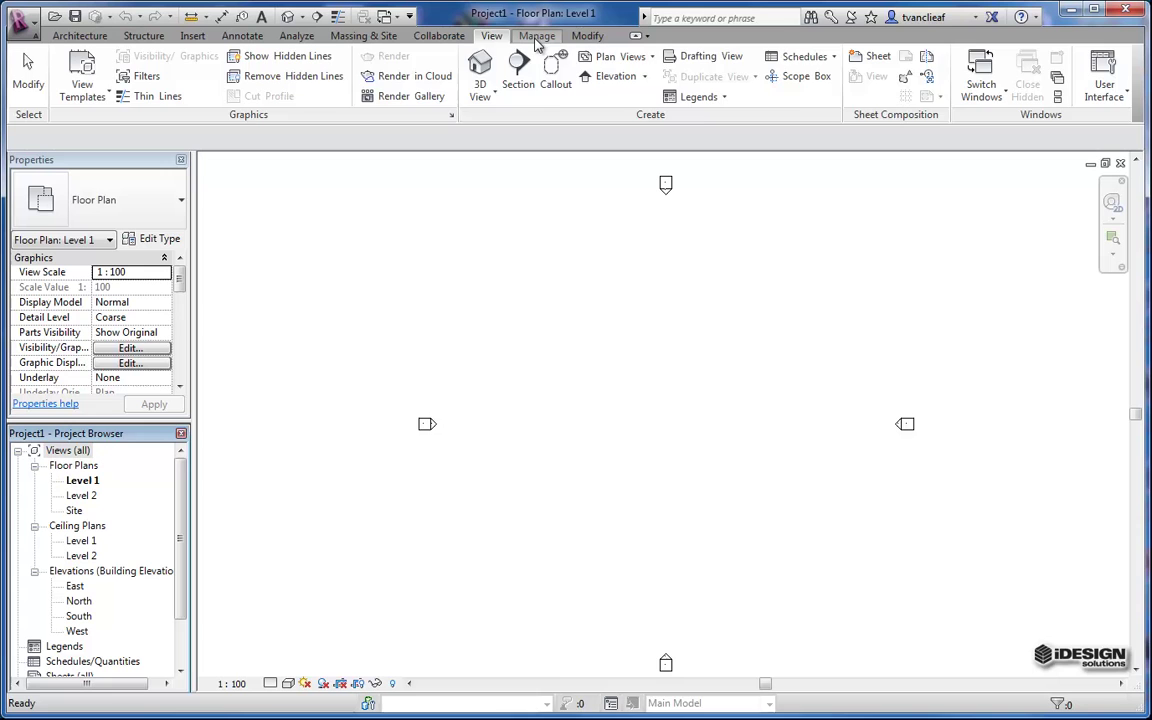
{"action": "left_click", "coordinate": [538, 38]}
{"action": "left_click", "coordinate": [585, 38]}
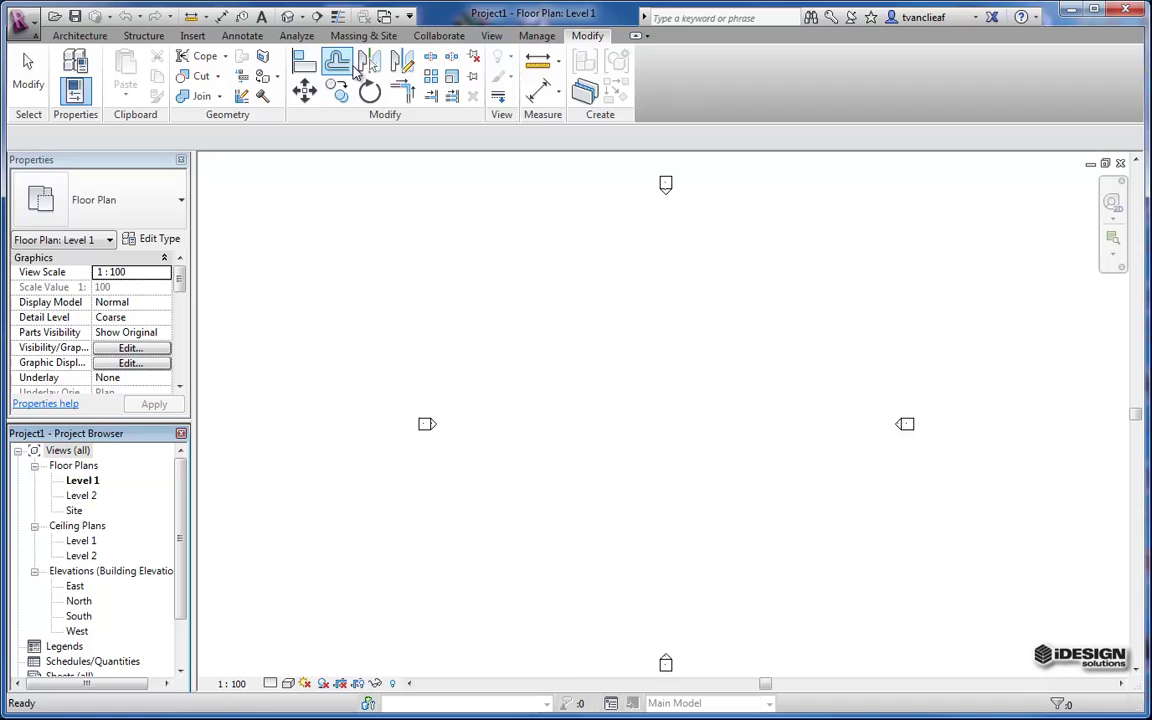
Minimise the ribbon to panel buttons, then further to panel titles only.
{"action": "left_click", "coordinate": [637, 38]}
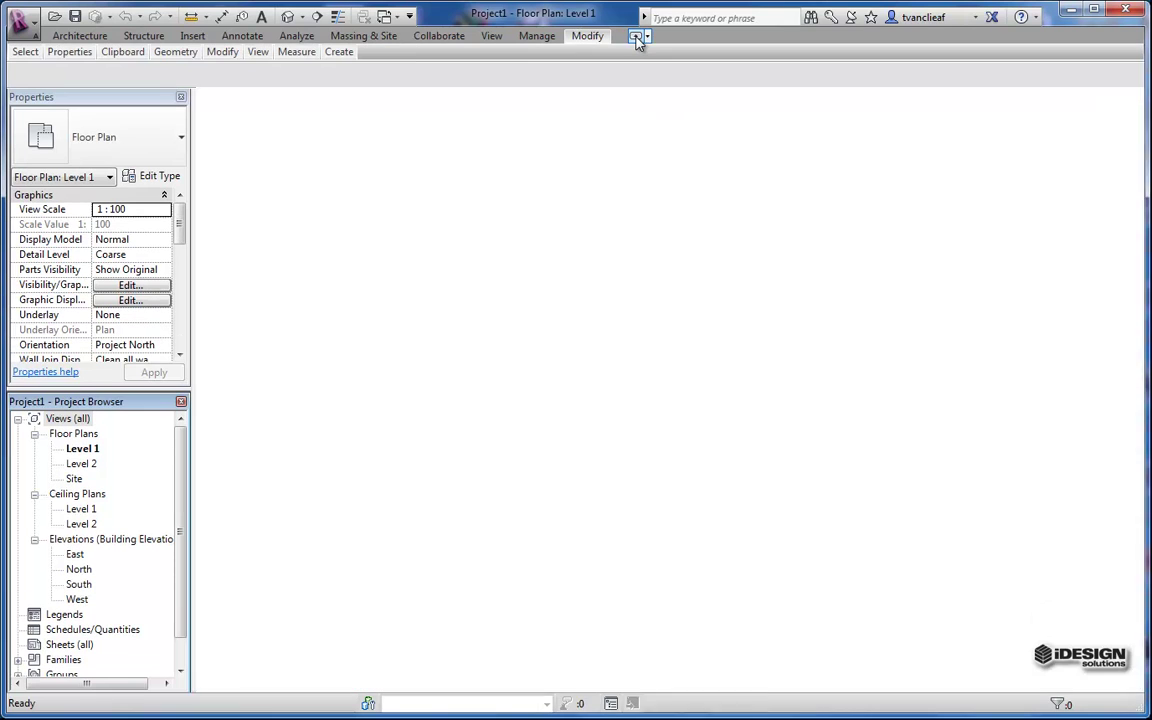
{"action": "left_click", "coordinate": [637, 38]}
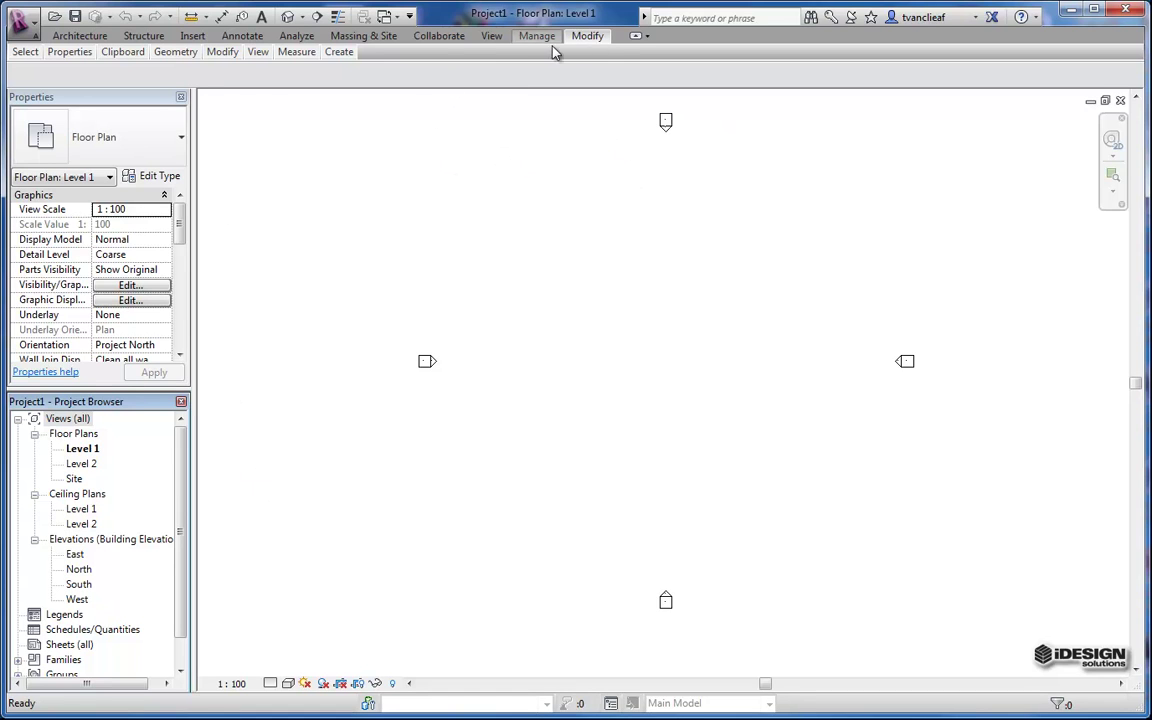
Restore the full ribbon, then show the Architecture tab with its Room & Area panel slideout.
{"action": "left_click", "coordinate": [636, 37]}
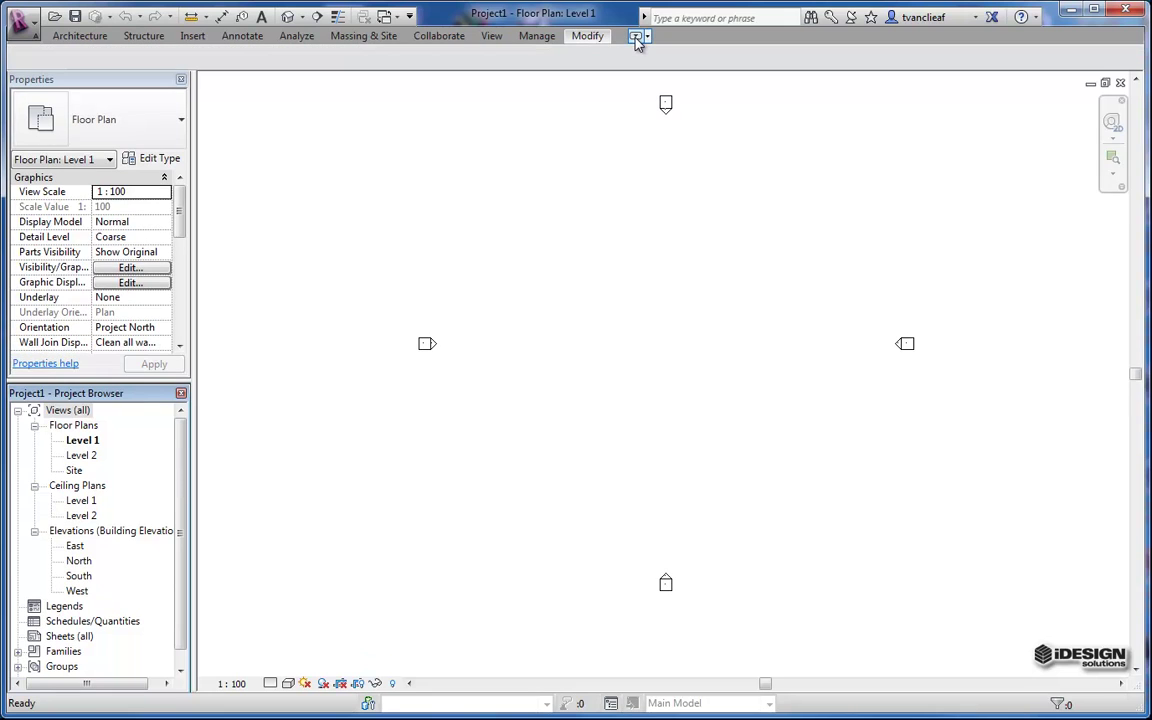
{"action": "left_click", "coordinate": [636, 37]}
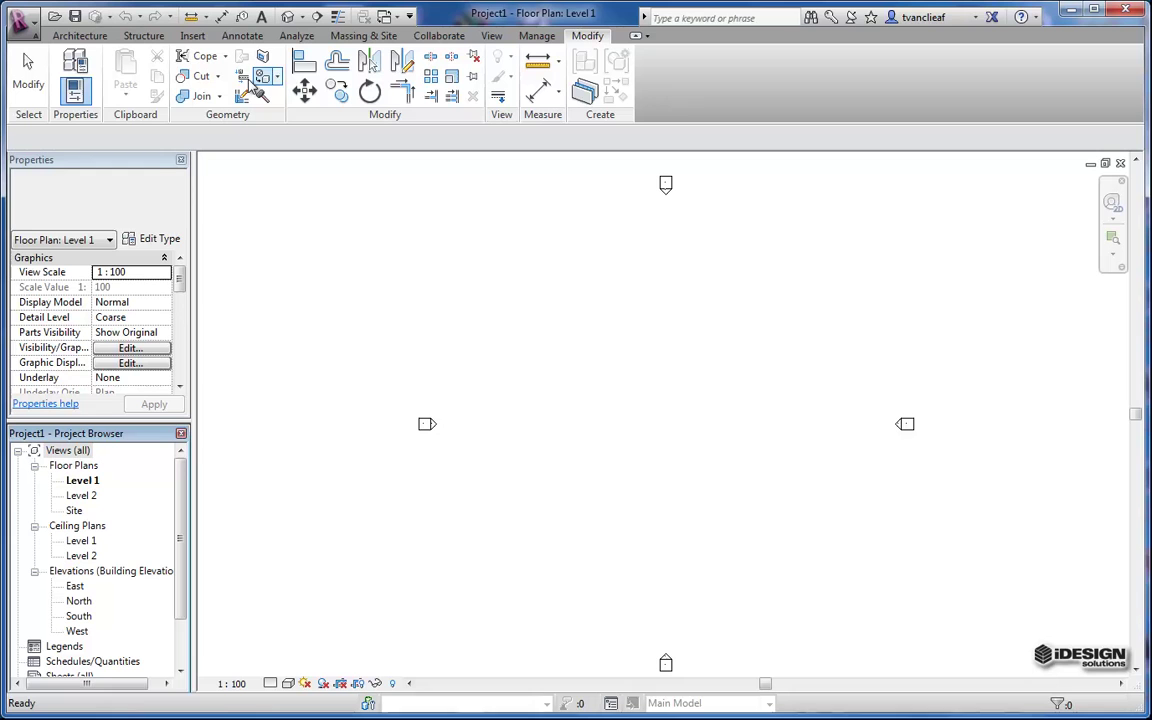
{"action": "left_click", "coordinate": [79, 36]}
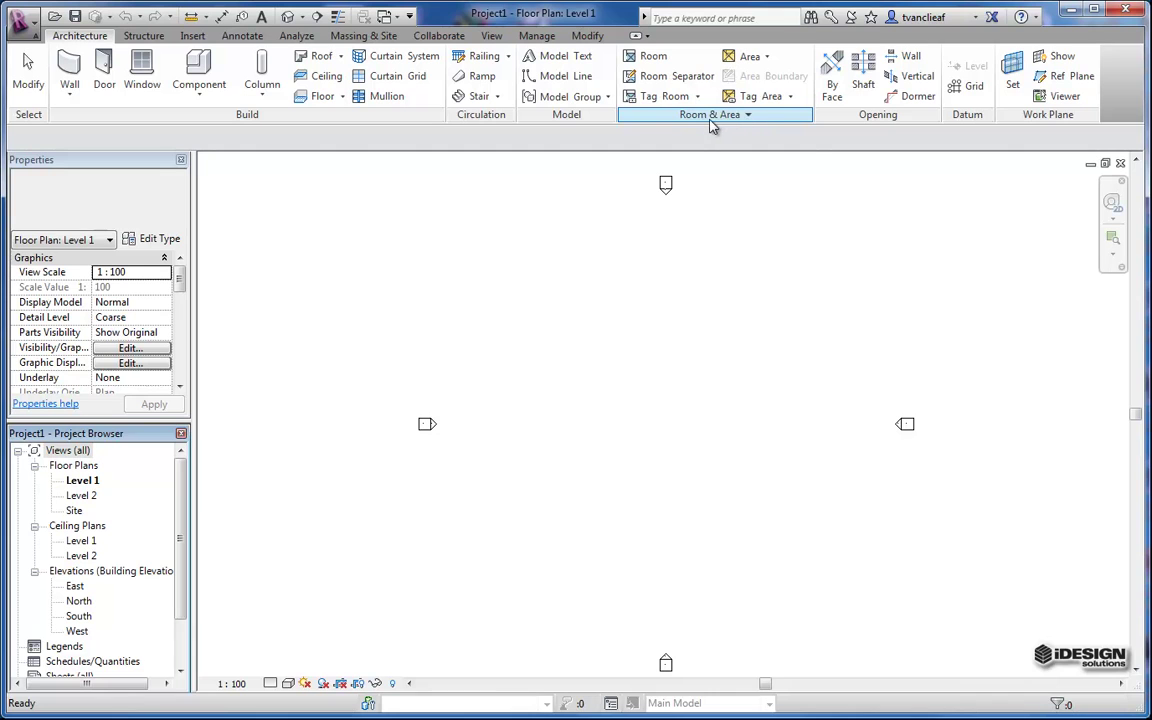
{"action": "left_click", "coordinate": [745, 118]}
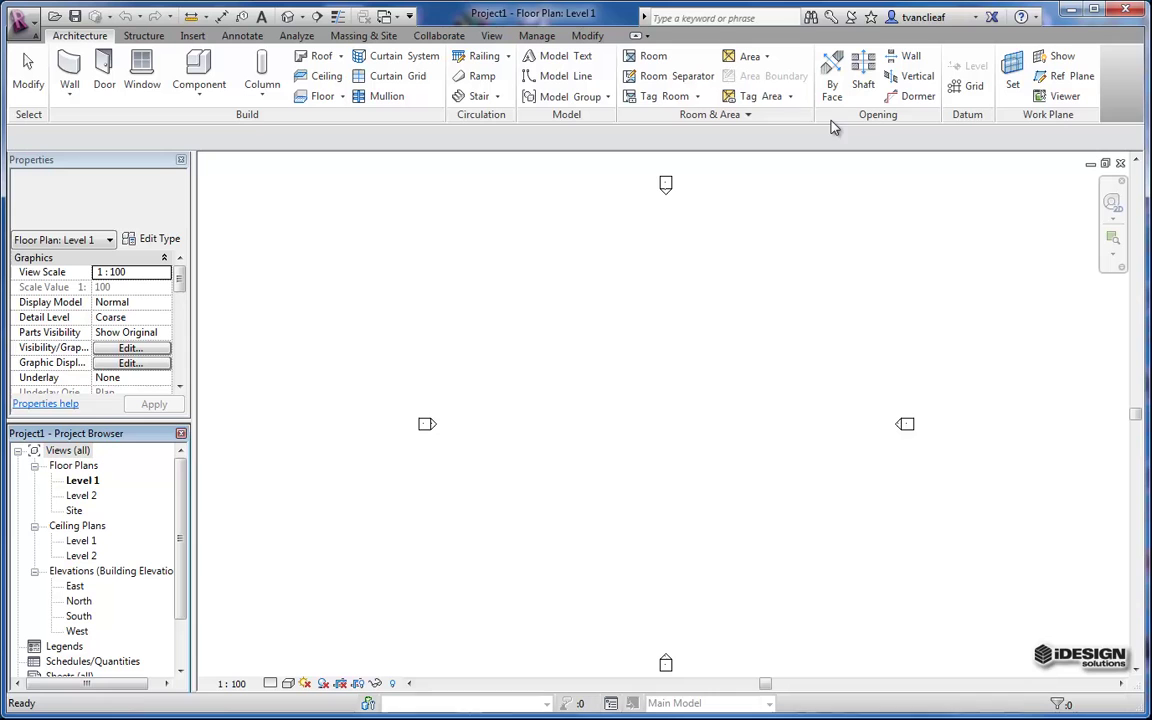
{"action": "left_click", "coordinate": [752, 119]}
Open the default 3D view and orbit it around with the ViewCube back to front-right.
{"action": "left_click", "coordinate": [287, 18]}
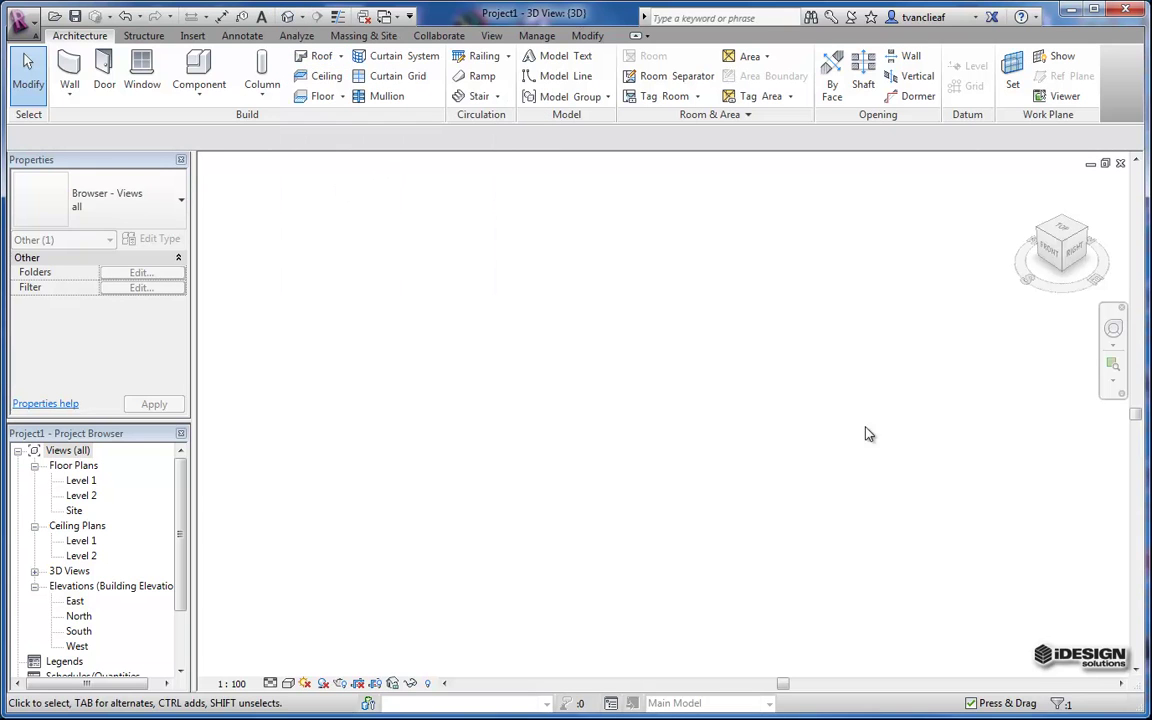
{"action": "left_click", "coordinate": [1088, 236]}
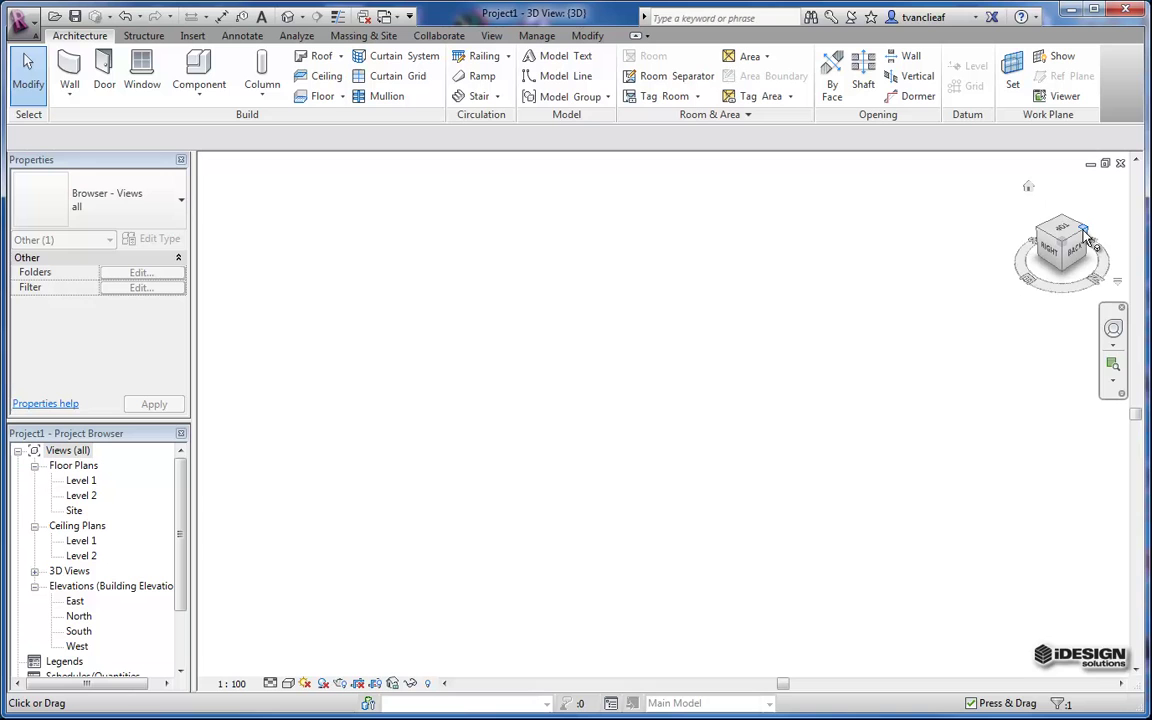
{"action": "left_click", "coordinate": [1088, 236]}
{"action": "left_click", "coordinate": [1088, 236]}
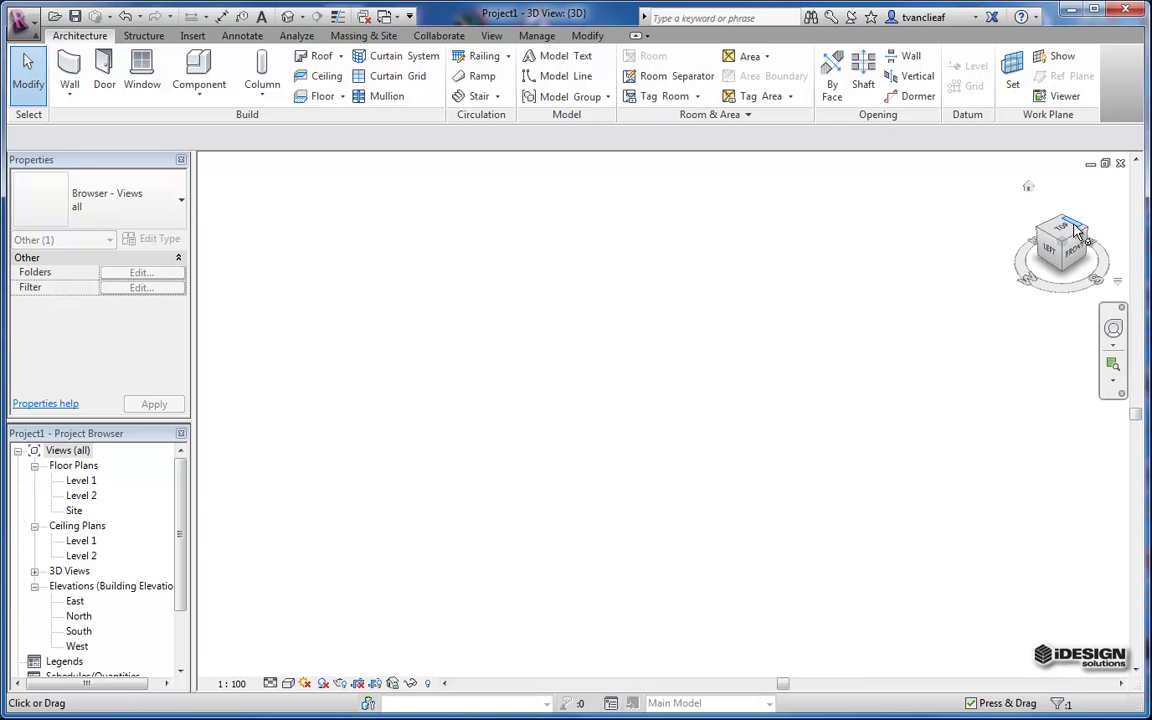
{"action": "left_click", "coordinate": [1088, 238]}
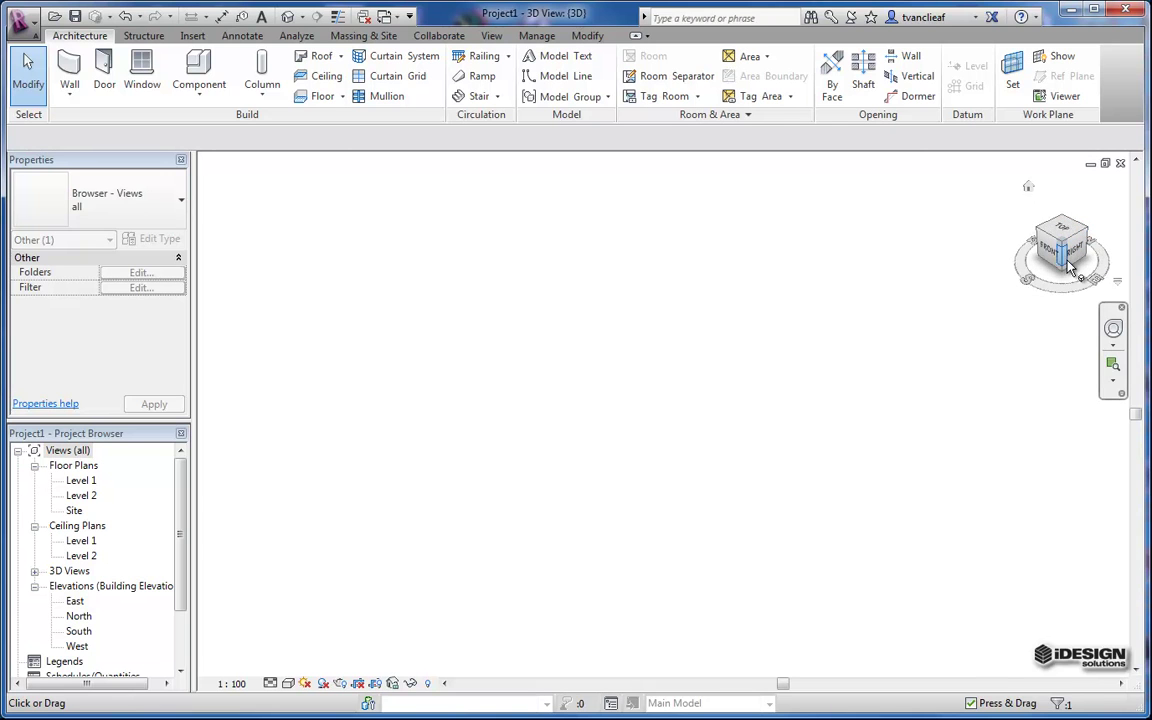
Check the ViewCube options without changes and set the current front-right view as Home.
{"action": "right_click", "coordinate": [1062, 233]}
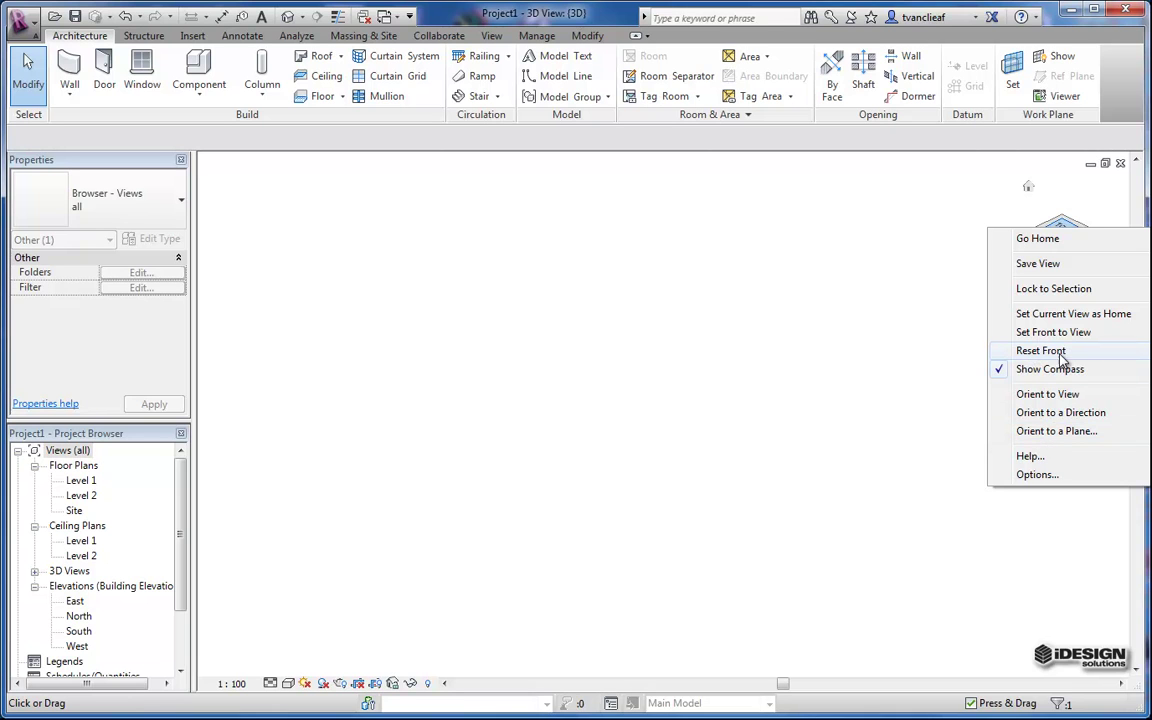
{"action": "left_click", "coordinate": [1027, 477]}
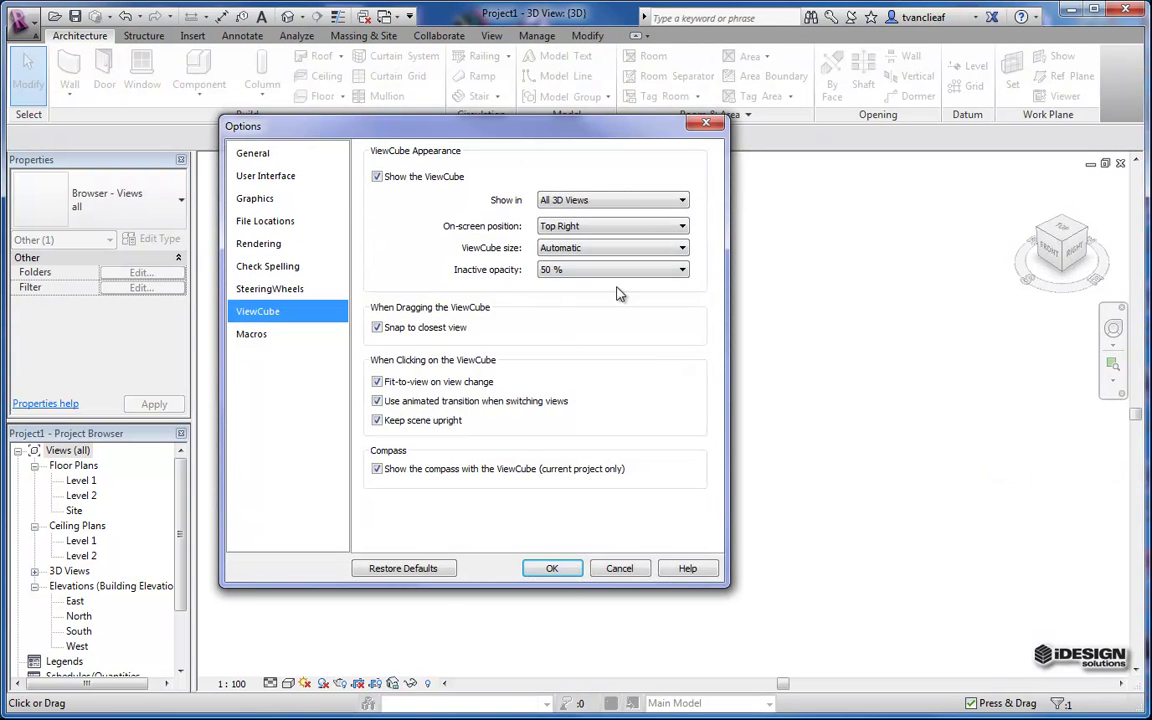
{"action": "left_click", "coordinate": [614, 568]}
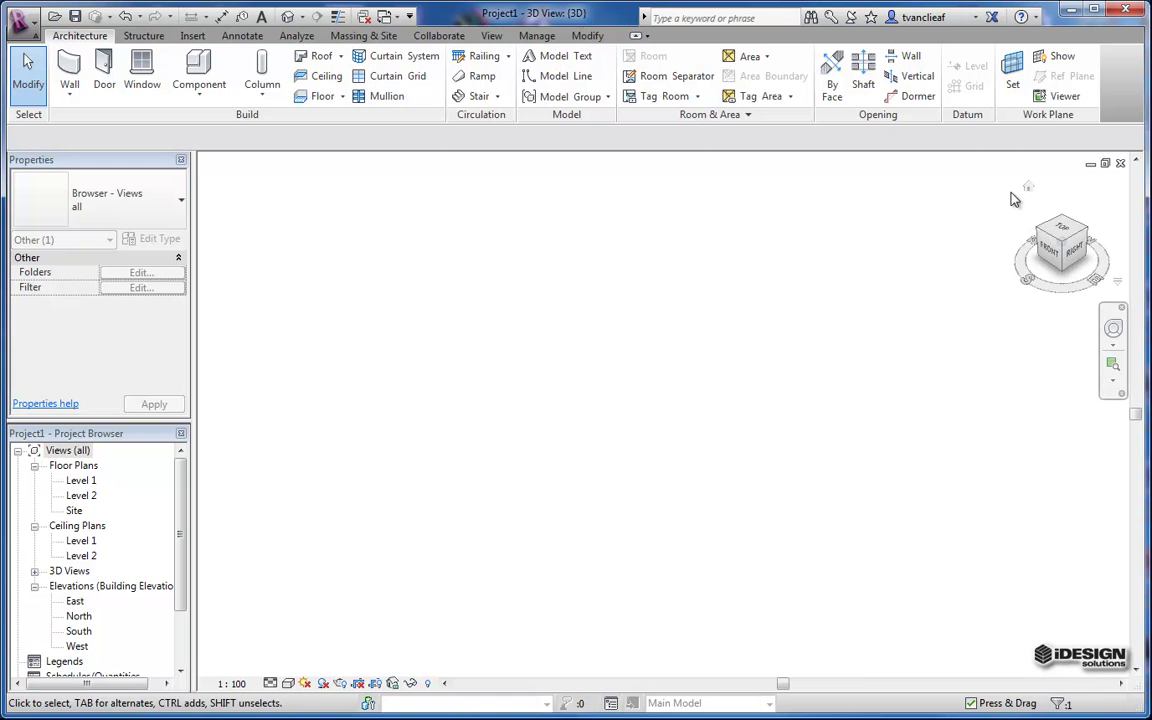
{"action": "right_click", "coordinate": [1030, 192]}
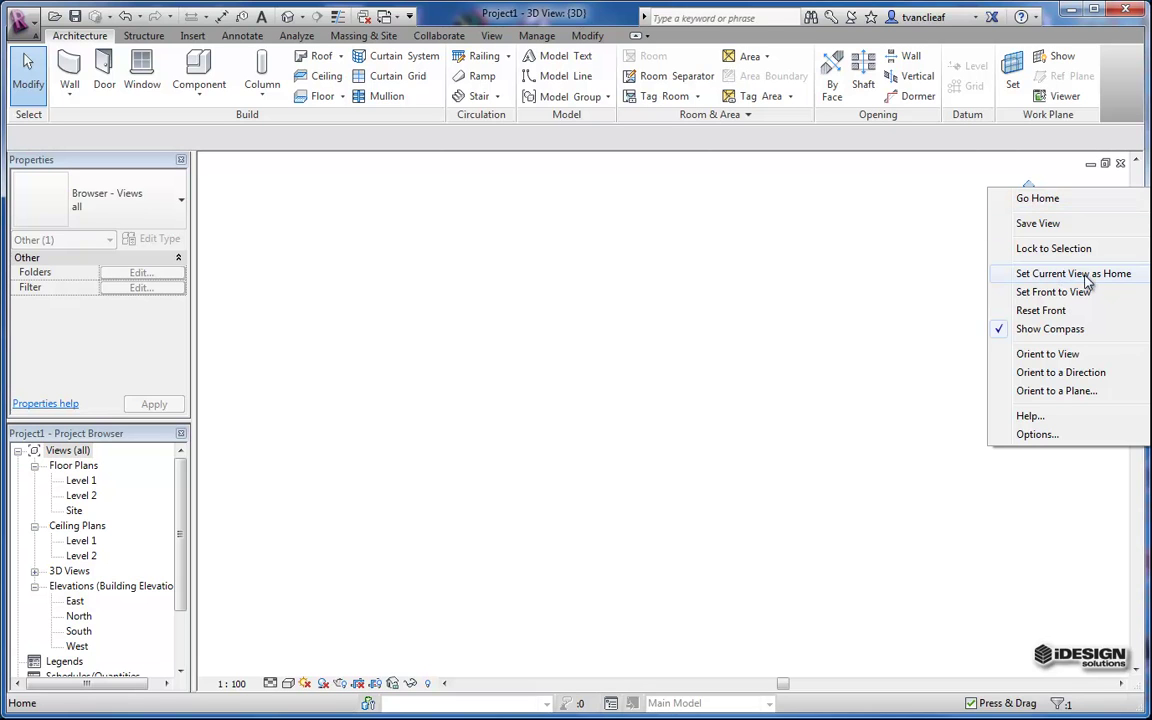
{"action": "left_click", "coordinate": [1035, 276]}
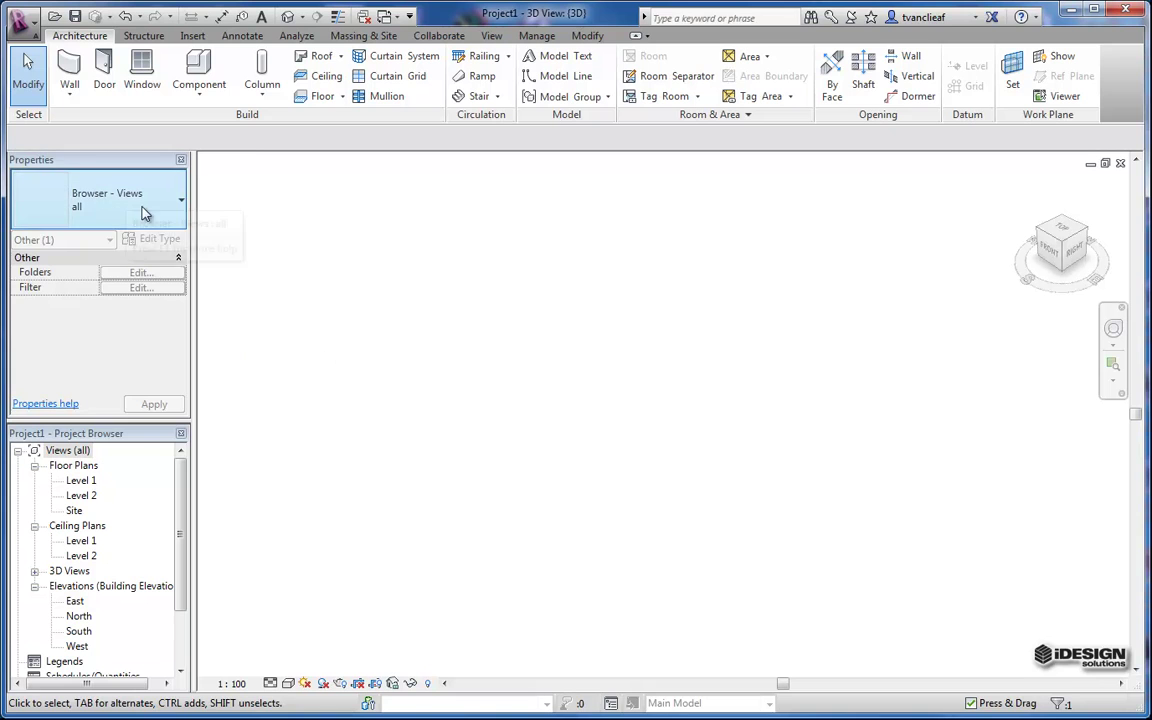
Look at the browser organisation list without changing it and open the Level 1 floor plan.
{"action": "left_click", "coordinate": [178, 205]}
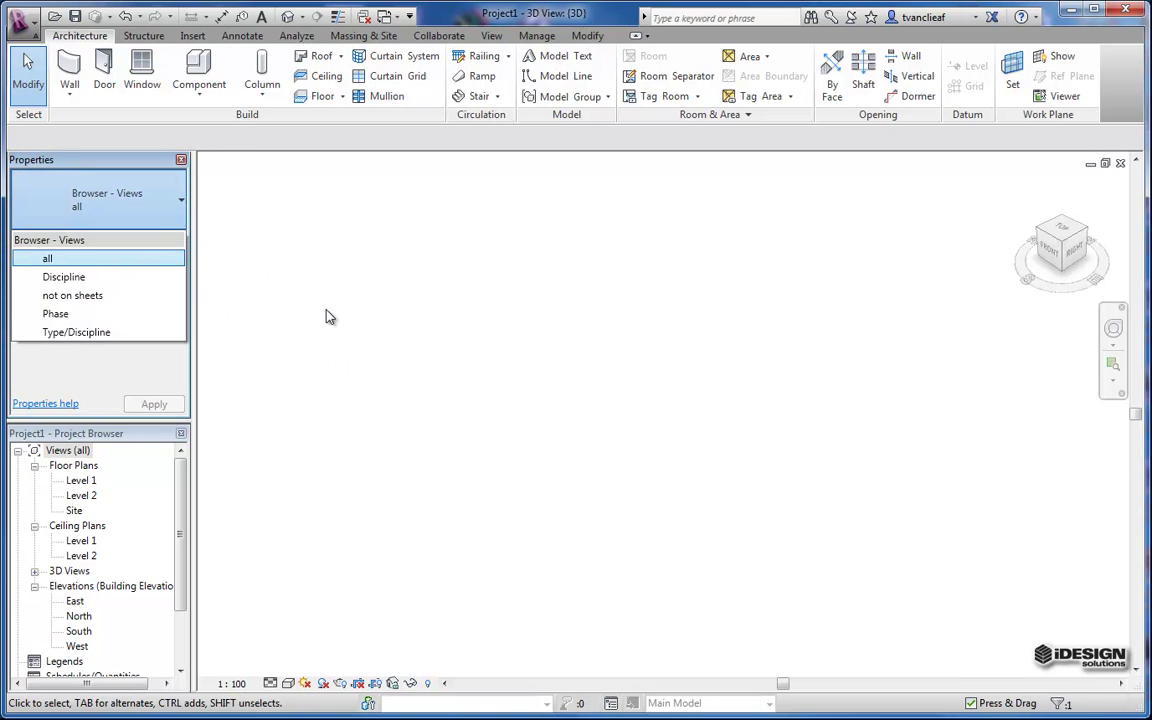
{"action": "left_click", "coordinate": [383, 303]}
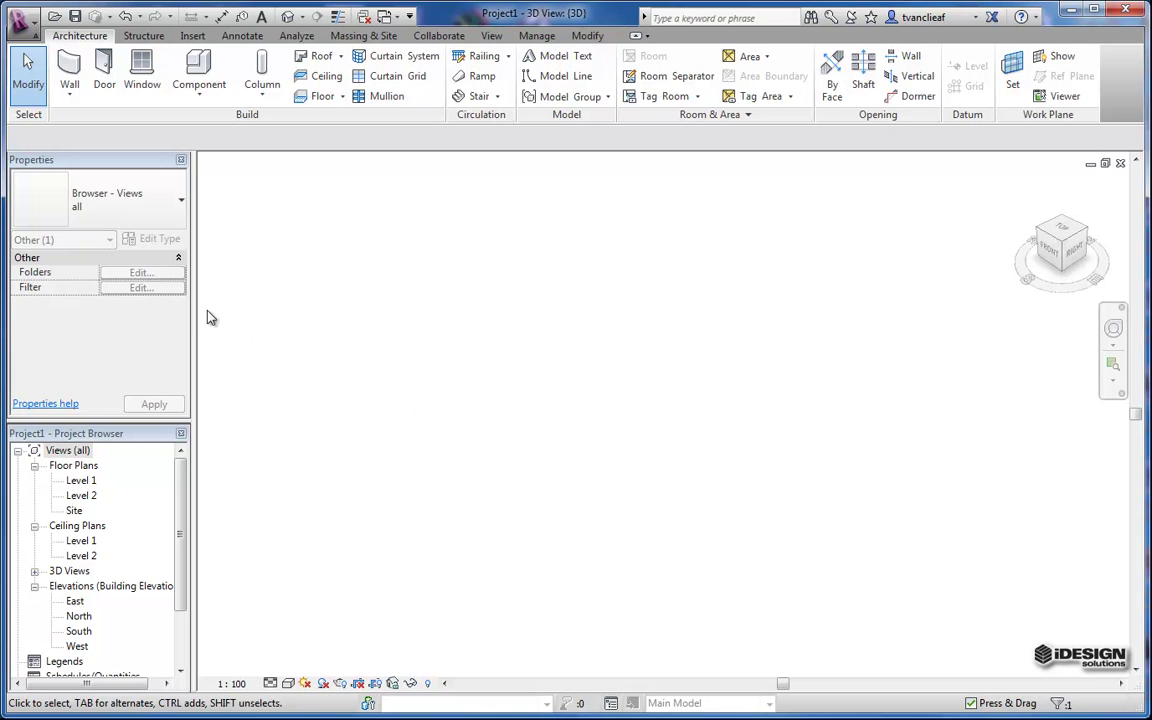
{"action": "double_click", "coordinate": [88, 481]}
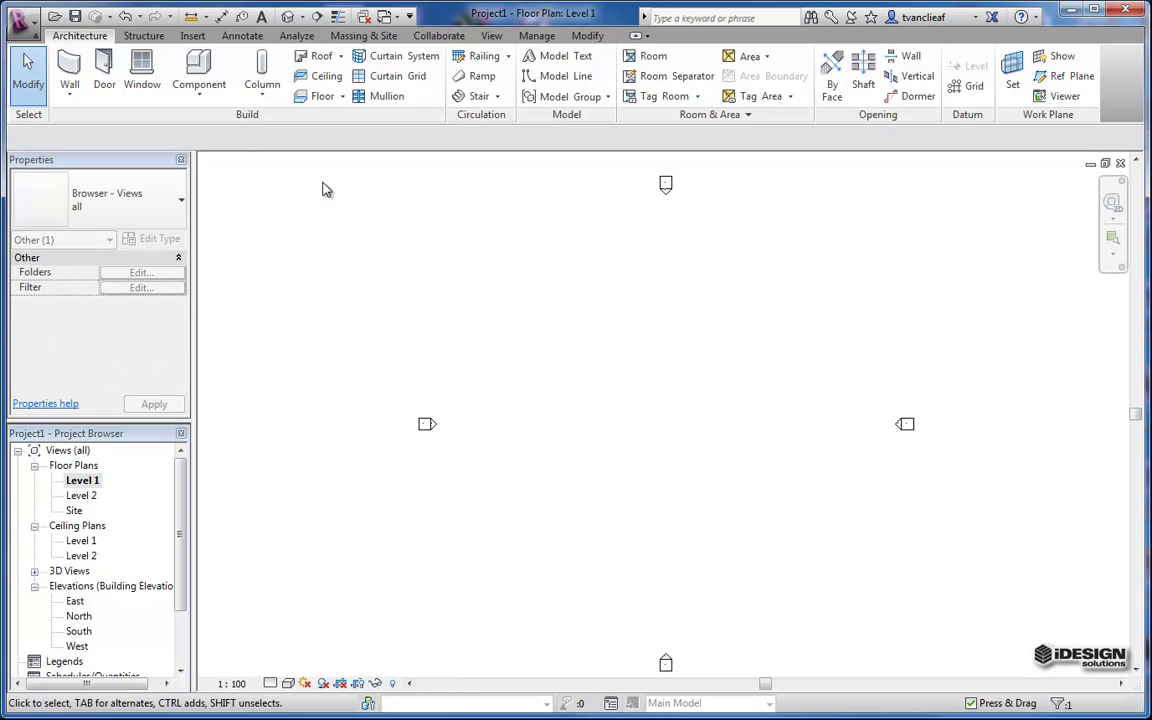
Draw the 30000 horizontal wall with a 3000 return down from its right end.
{"action": "left_click", "coordinate": [75, 84]}
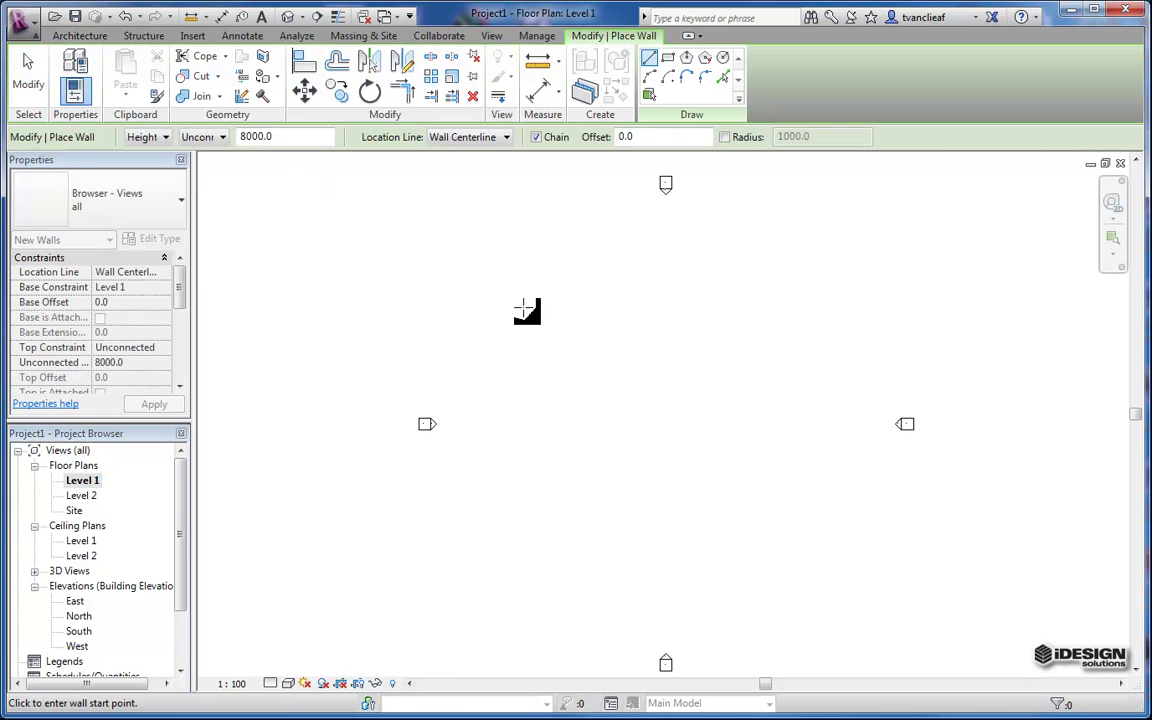
{"action": "left_click", "coordinate": [507, 298]}
{"action": "left_click", "coordinate": [782, 297]}
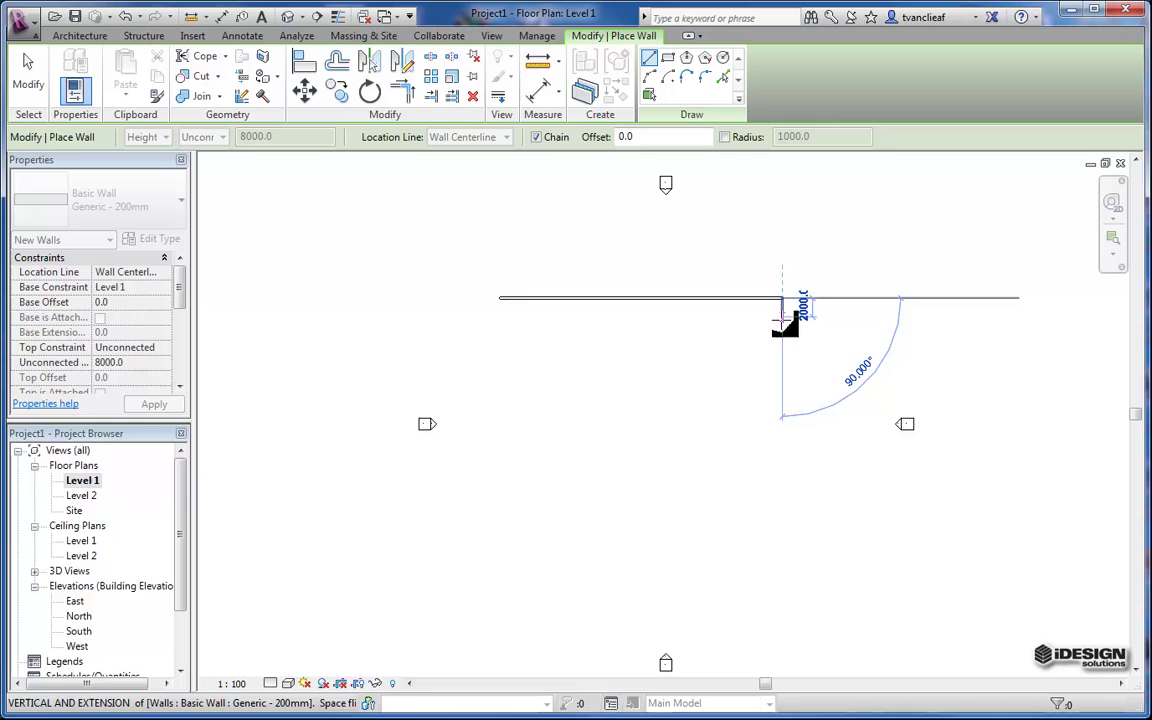
{"action": "key", "text": "Escape"}
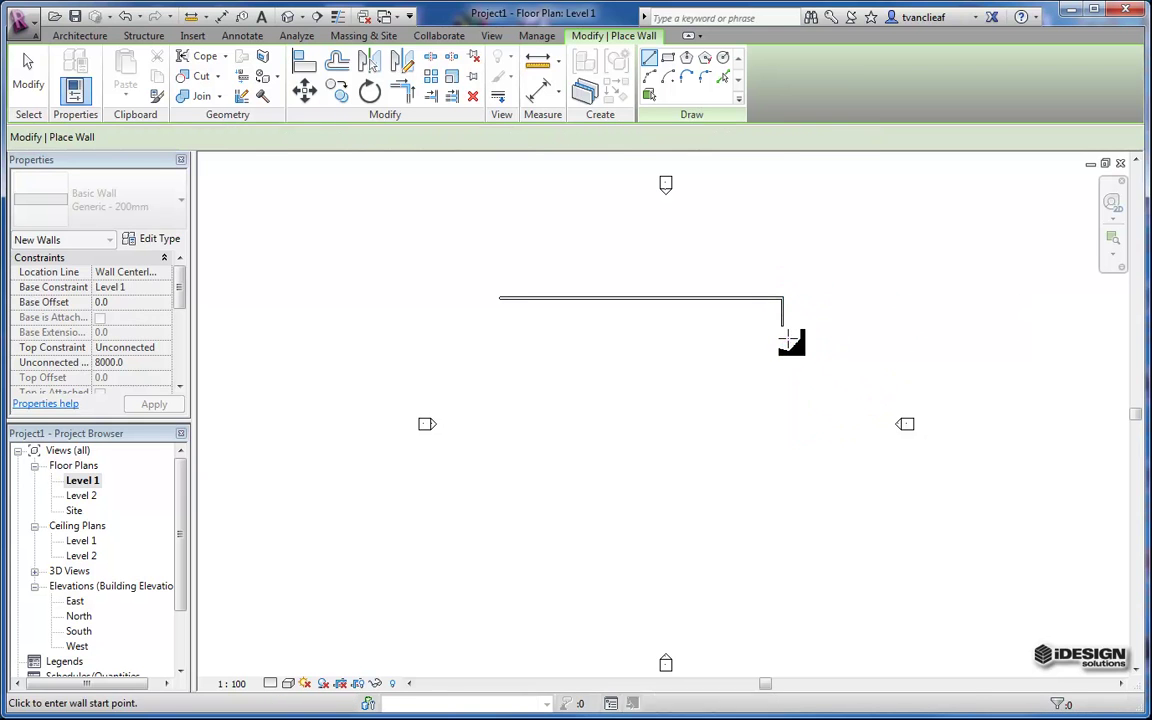
{"action": "key", "text": "Escape"}
Select the horizontal Generic - 200mm wall and review its Properties.
{"action": "left_click", "coordinate": [783, 310]}
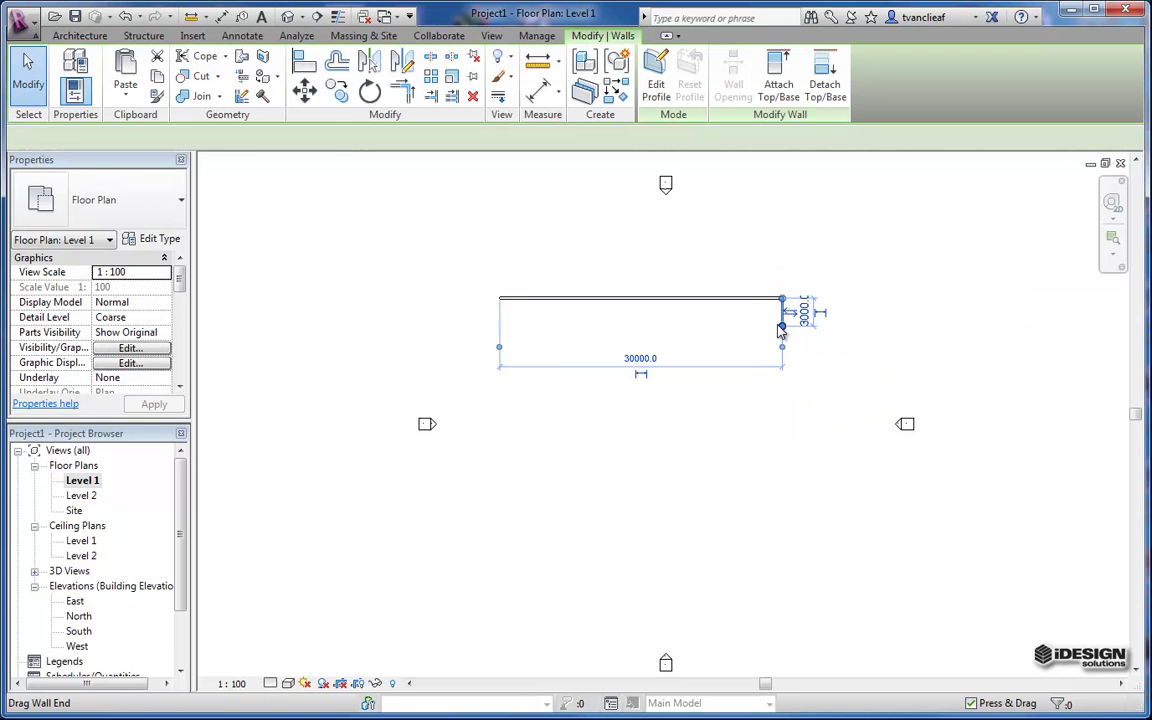
{"action": "scroll", "coordinate": [783, 311], "scroll_direction": "up", "scroll_amount": 2}
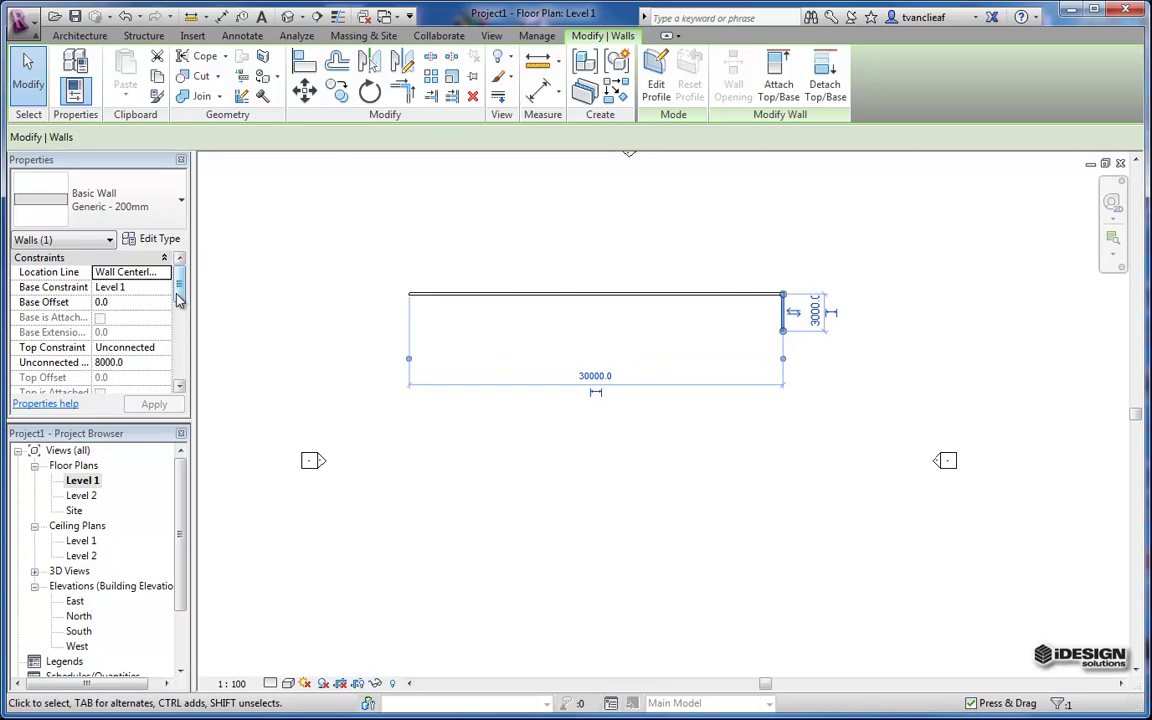
{"action": "left_click_drag", "start_coordinate": [179, 280], "coordinate": [182, 313]}
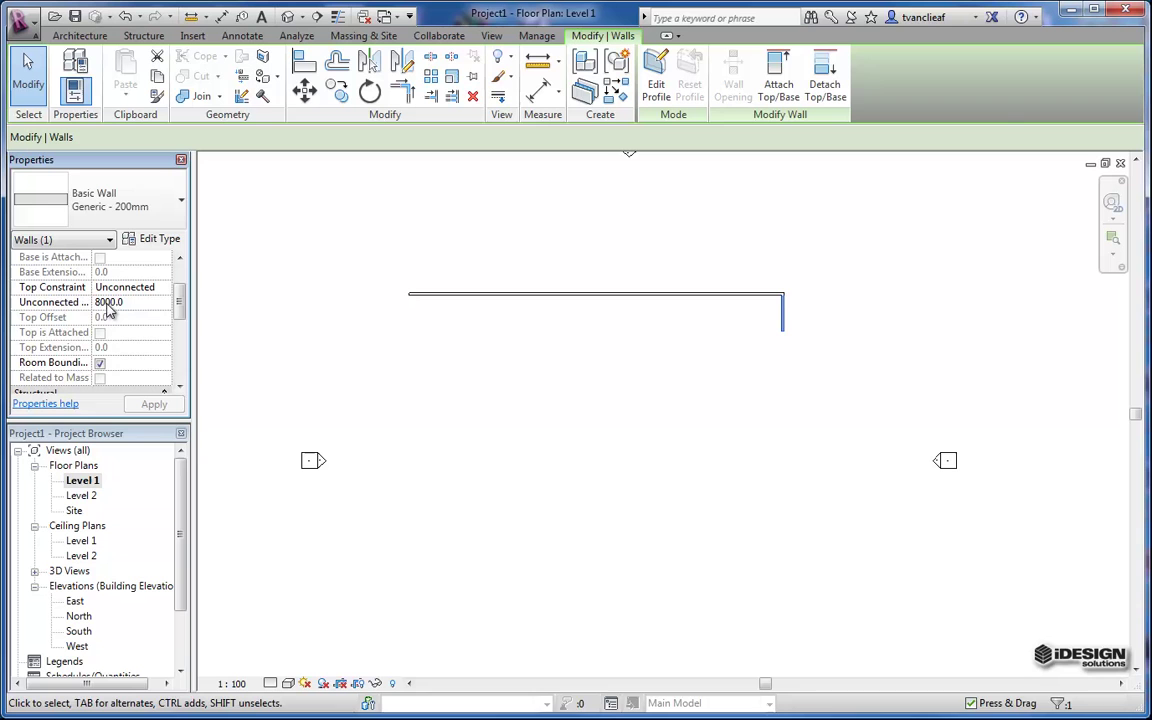
{"action": "left_click_drag", "start_coordinate": [179, 296], "coordinate": [180, 316]}
{"action": "scroll", "coordinate": [145, 362], "scroll_direction": "up", "scroll_amount": 2}
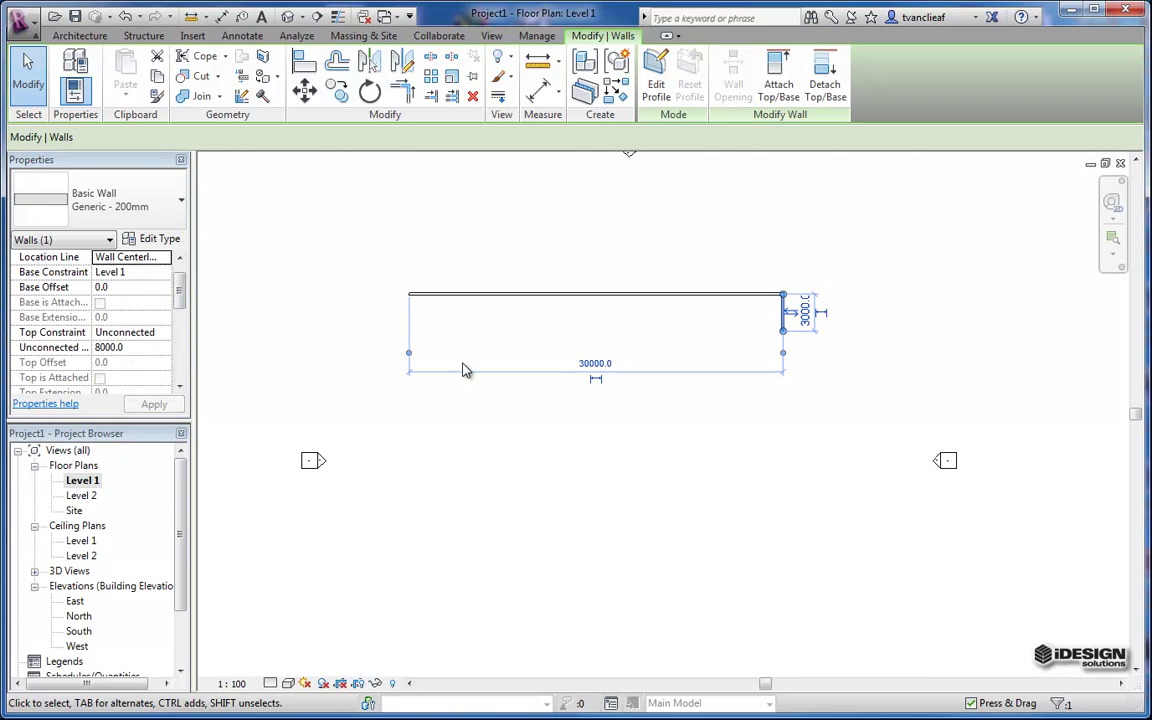
{"action": "mouse_move", "coordinate": [180, 290]}
{"action": "left_mouse_down"}
{"action": "mouse_move", "coordinate": [179, 350]}
{"action": "mouse_move", "coordinate": [179, 290]}
{"action": "left_mouse_up"}
{"action": "left_click", "coordinate": [280, 378]}
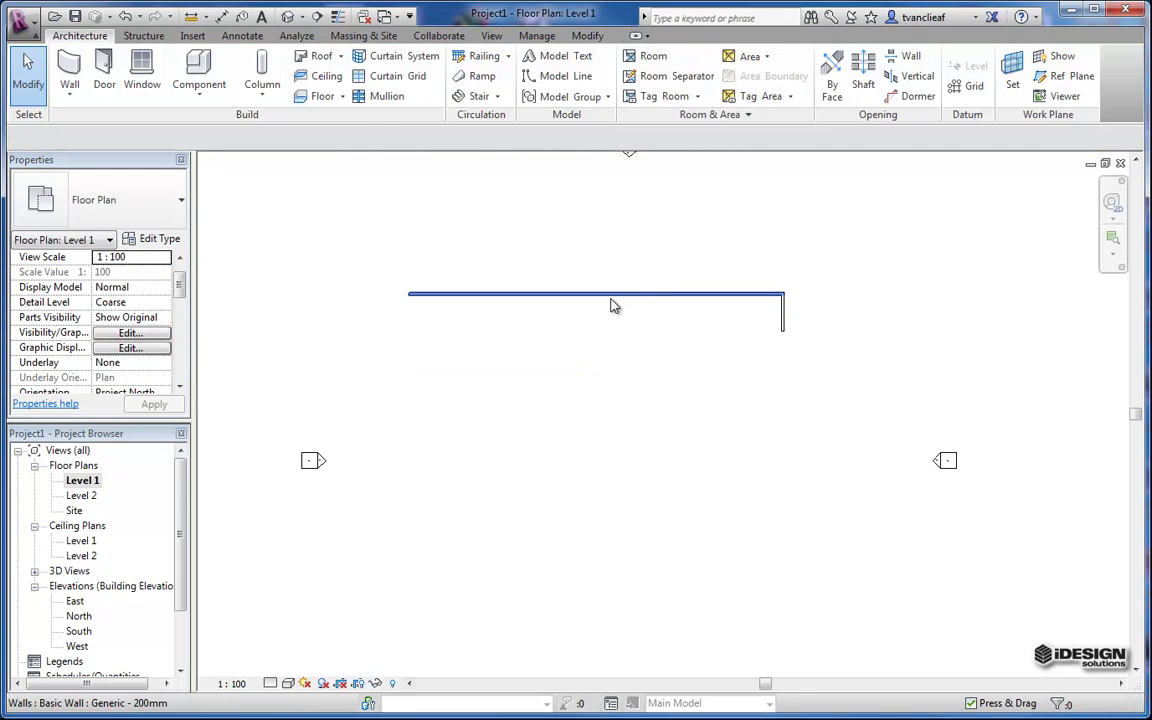
{"action": "left_click", "coordinate": [605, 293]}
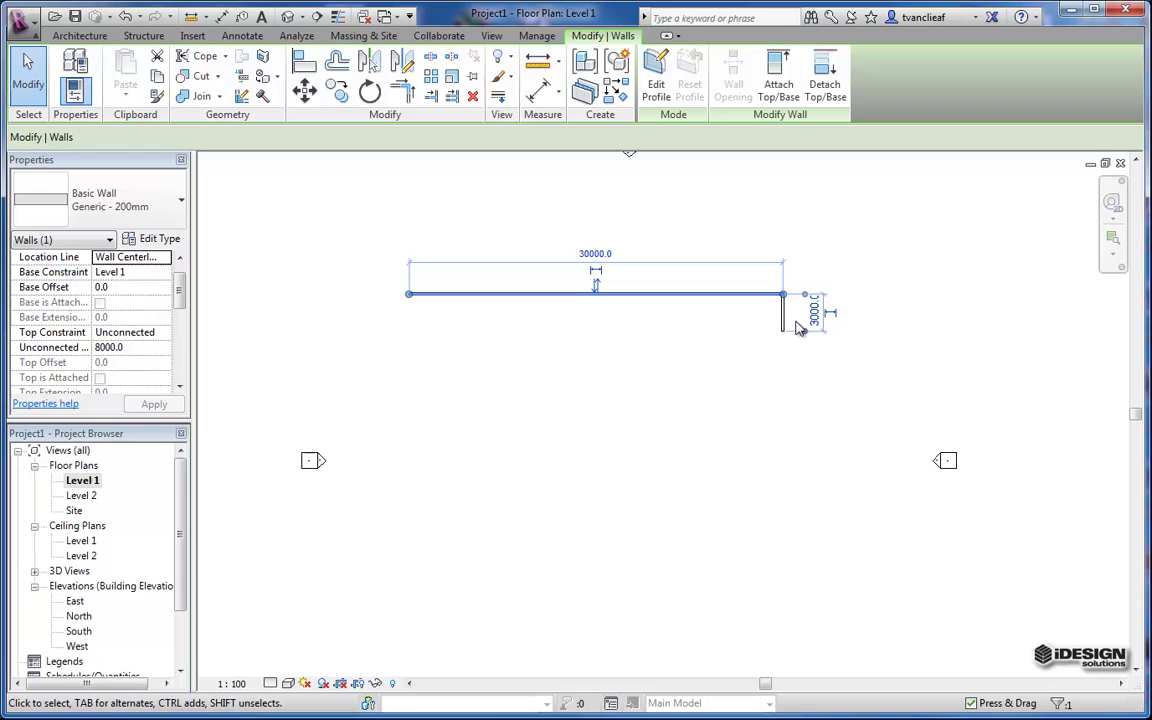
Inspect the Generic - 200mm wall type's layer structure, then cancel both dialogs unchanged.
{"action": "left_click", "coordinate": [152, 238]}
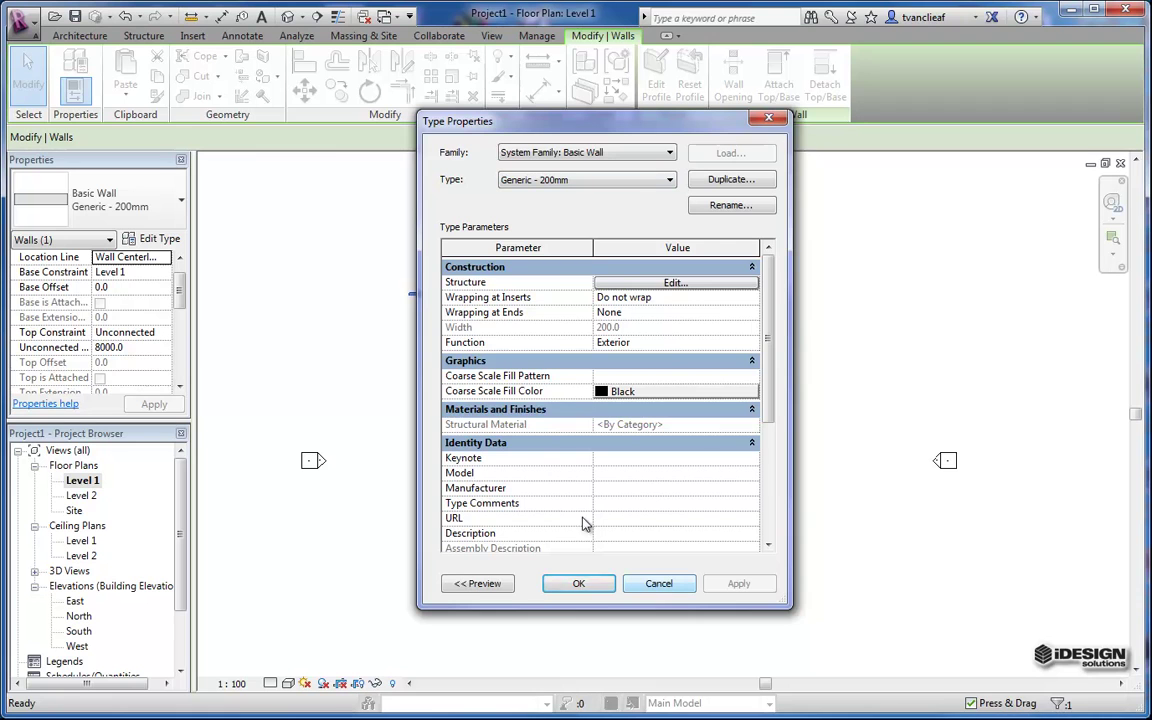
{"action": "left_click", "coordinate": [664, 287]}
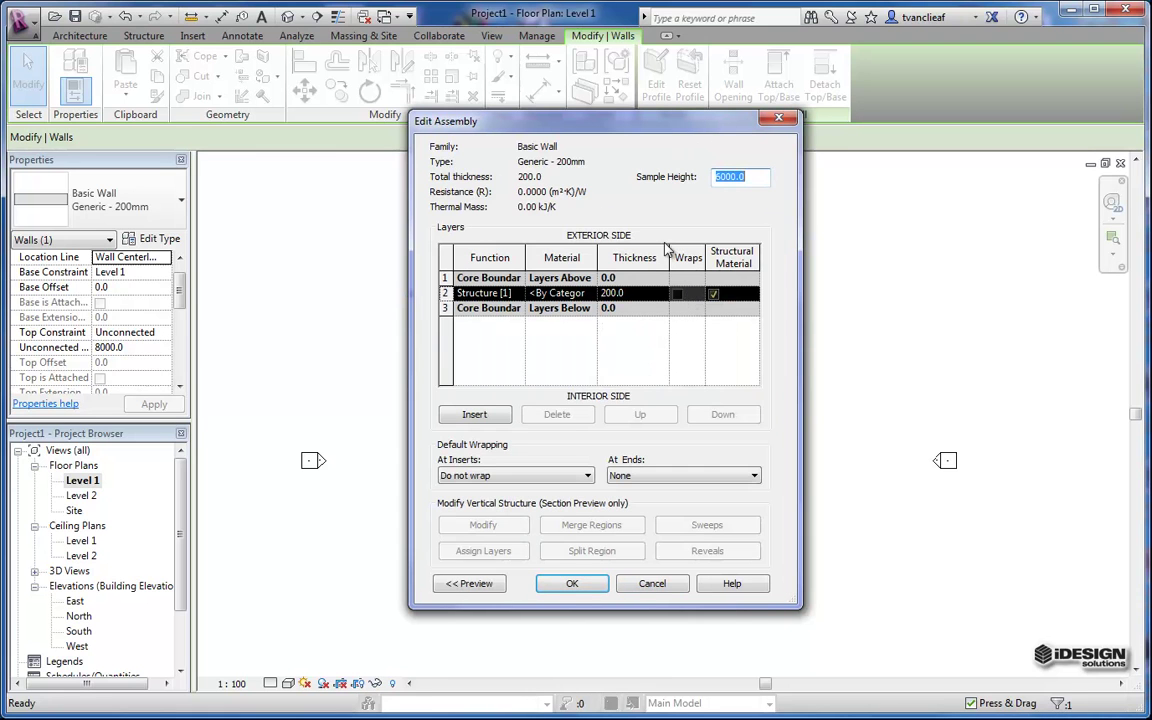
{"action": "left_click", "coordinate": [651, 587]}
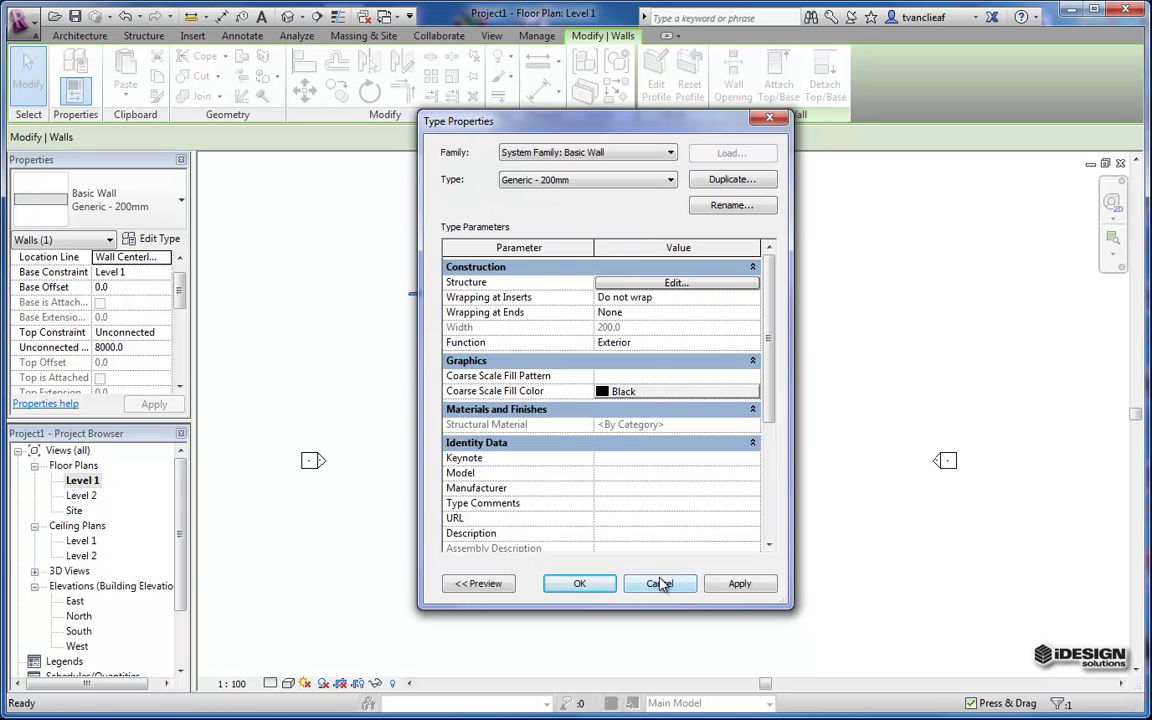
{"action": "left_click", "coordinate": [659, 586]}
Select the long horizontal wall and drop down the wall Type Selector list.
{"action": "left_click", "coordinate": [375, 375]}
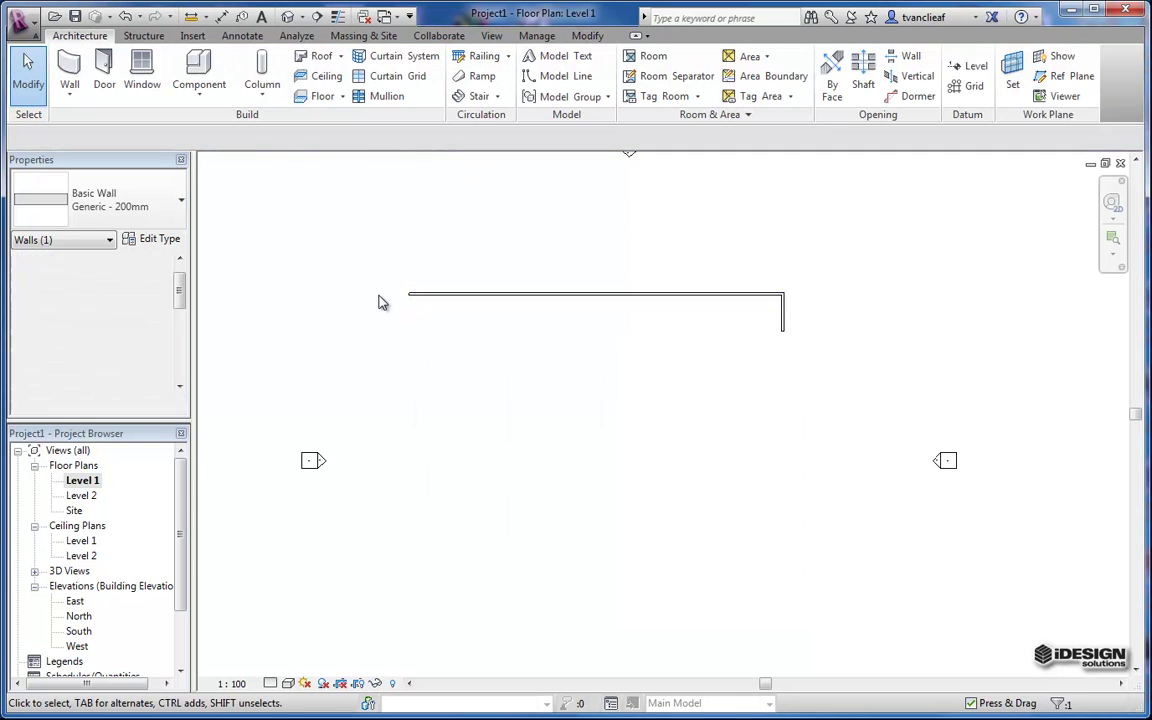
{"action": "left_click", "coordinate": [488, 295]}
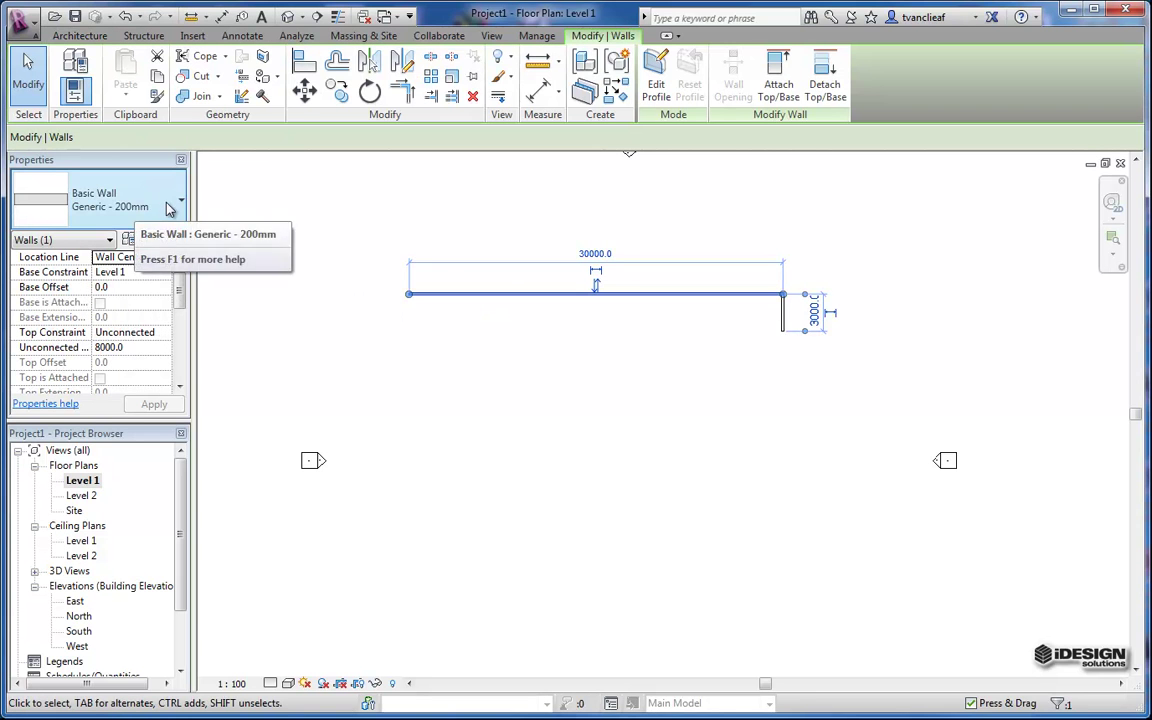
{"action": "left_click", "coordinate": [168, 210]}
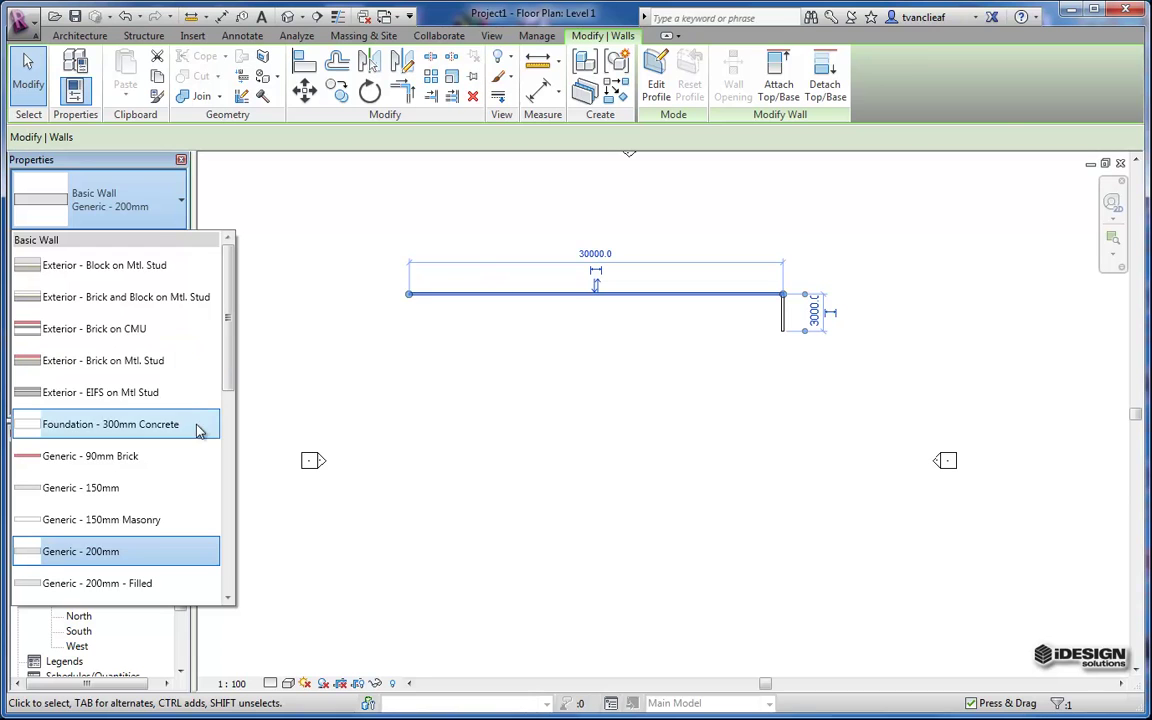
Change the long wall to Exterior - EIFS on Mtl Stud and frame its corner.
{"action": "left_click", "coordinate": [130, 395]}
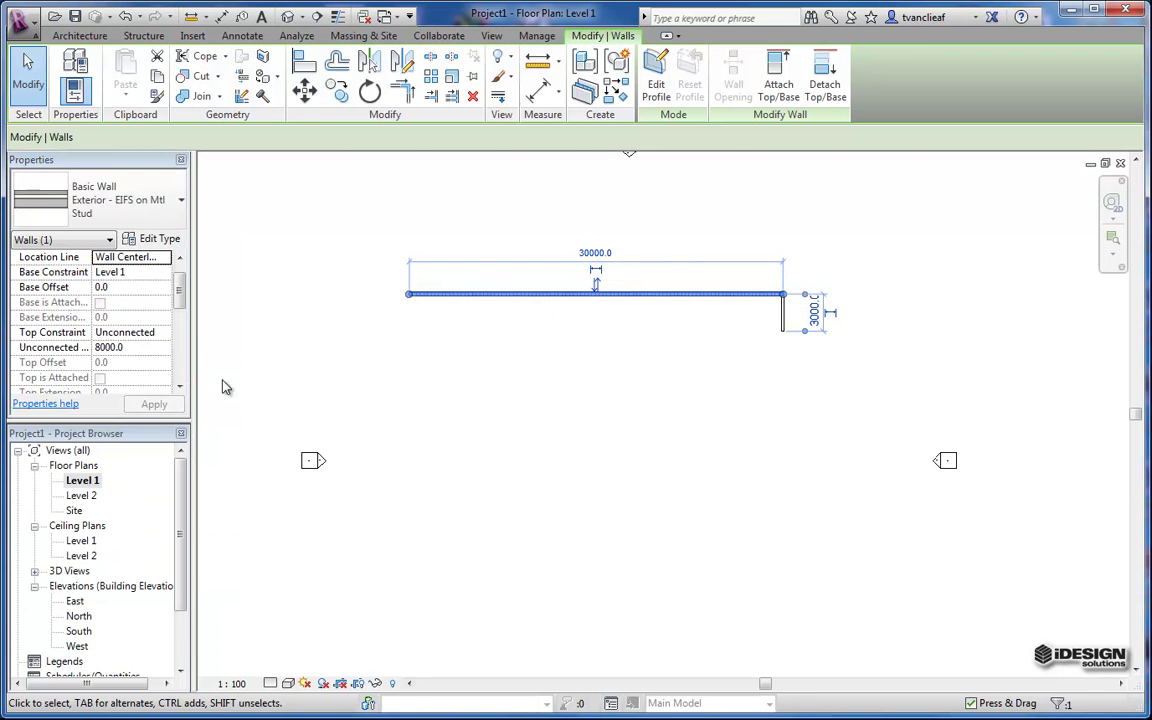
{"action": "scroll", "coordinate": [752, 288], "scroll_direction": "up", "scroll_amount": 5}
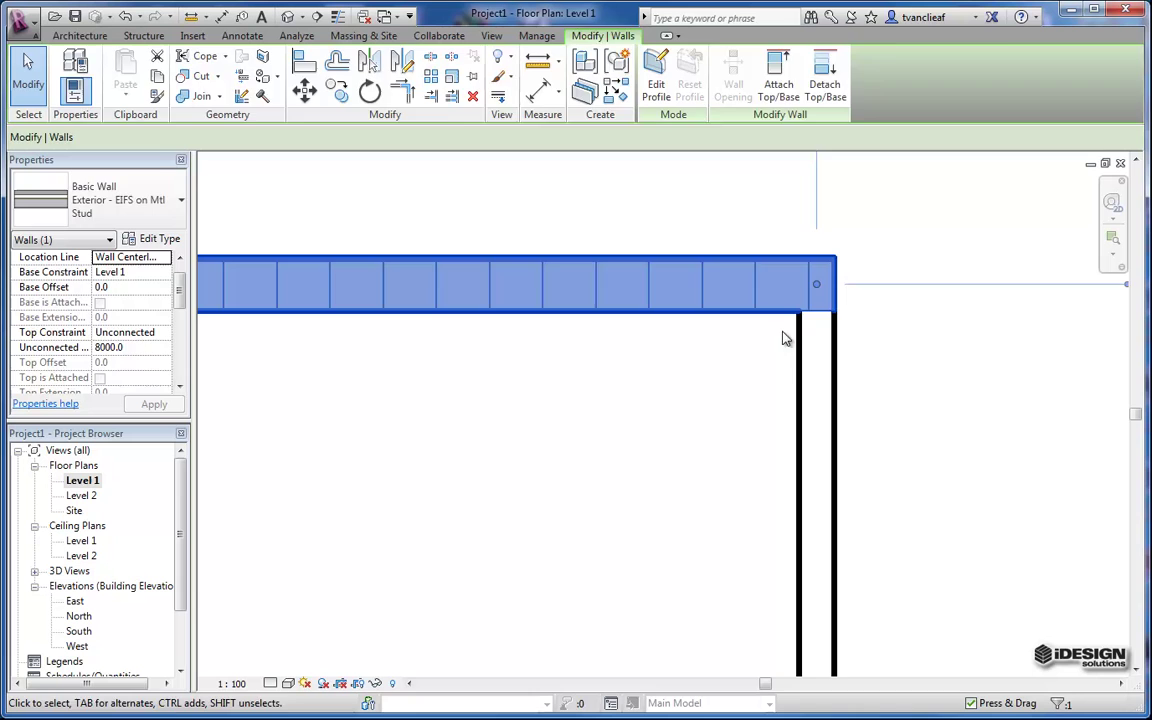
{"action": "key", "text": "Escape"}
{"action": "scroll", "coordinate": [687, 345], "scroll_direction": "down", "scroll_amount": 1}
{"action": "middle_click_drag", "start_coordinate": [687, 345], "coordinate": [743, 309]}
{"action": "scroll", "coordinate": [746, 289], "scroll_direction": "down", "scroll_amount": 1}
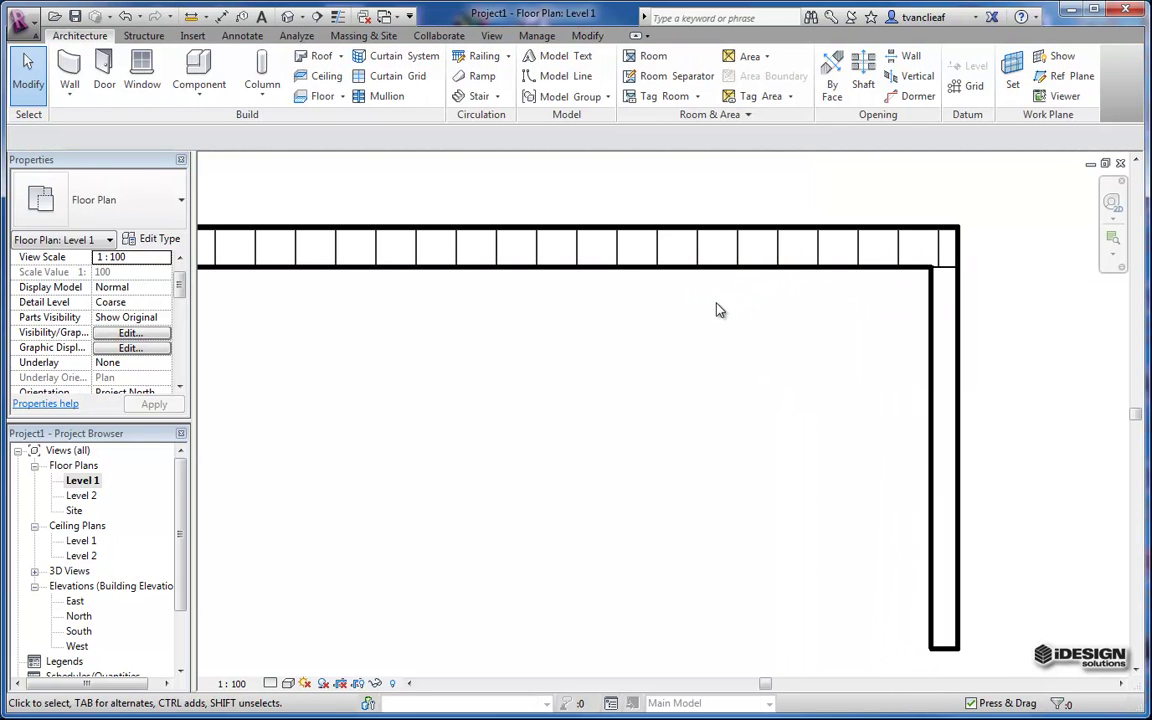
Turn Thin Lines on, then off again to compare full lineweights at the corner.
{"action": "left_click", "coordinate": [338, 17]}
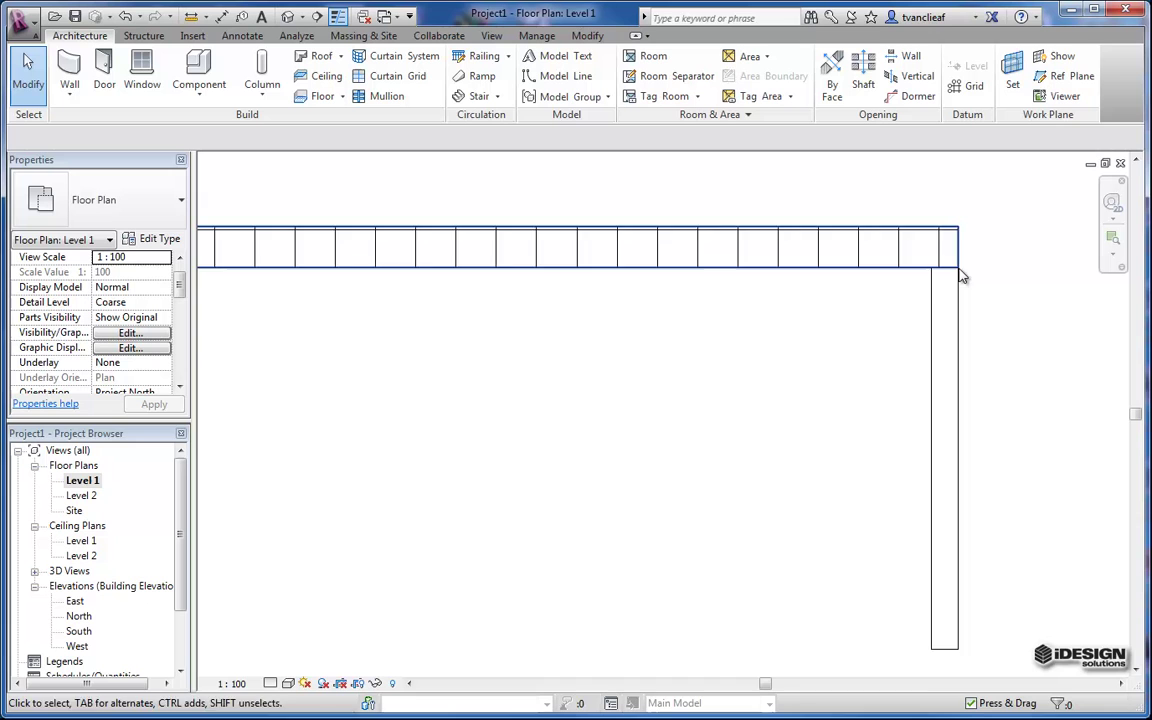
{"action": "scroll", "coordinate": [950, 277], "scroll_direction": "up", "scroll_amount": 2}
{"action": "middle_click_drag", "start_coordinate": [944, 278], "coordinate": [810, 321]}
{"action": "scroll", "coordinate": [806, 299], "scroll_direction": "up", "scroll_amount": 1}
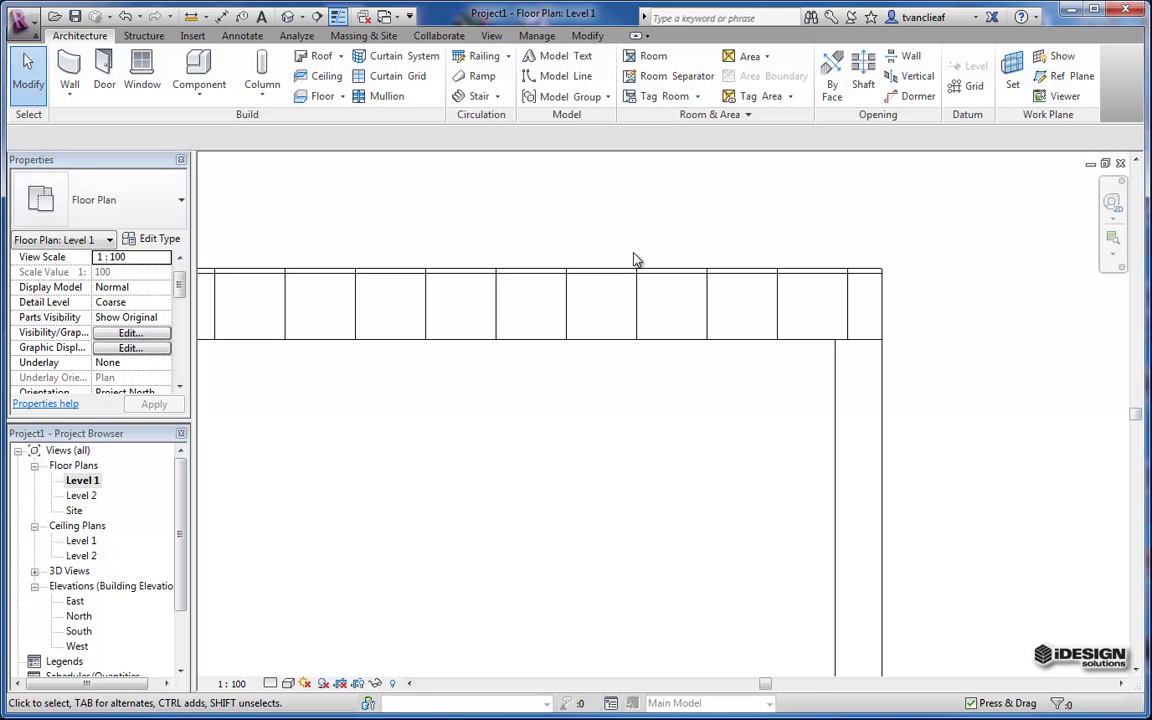
{"action": "left_click", "coordinate": [338, 16]}
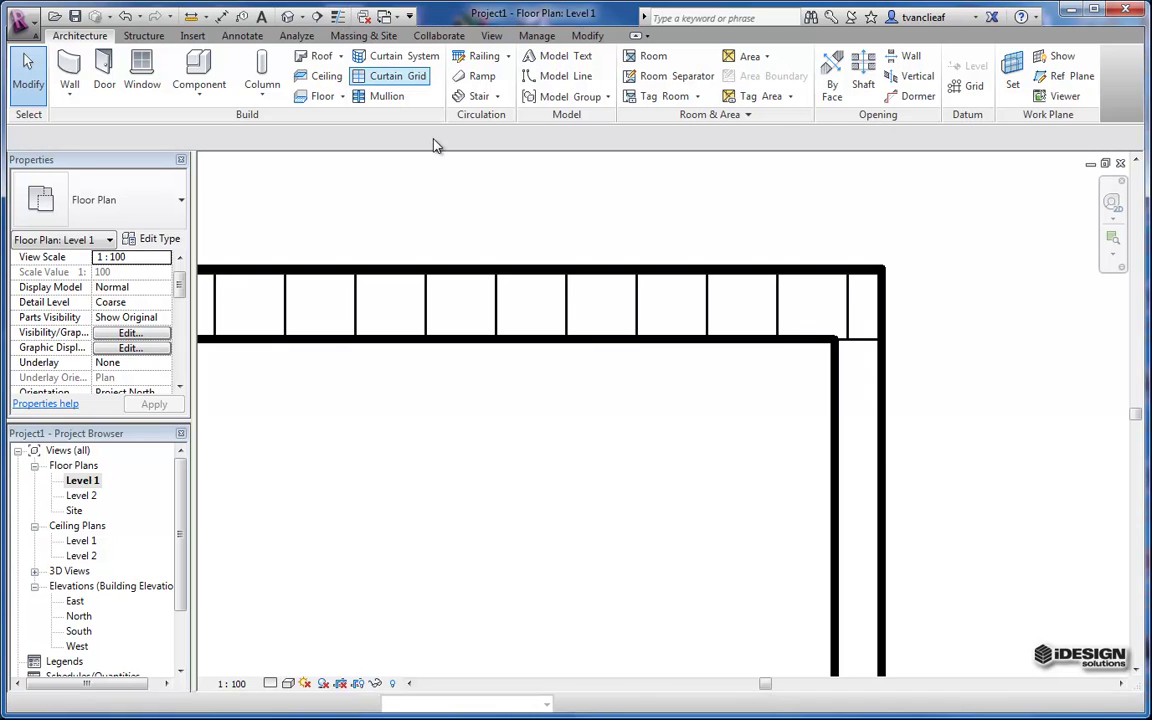
{"action": "scroll", "coordinate": [727, 279], "scroll_direction": "down", "scroll_amount": 1}
{"action": "scroll", "coordinate": [727, 279], "scroll_direction": "down", "scroll_amount": 1}
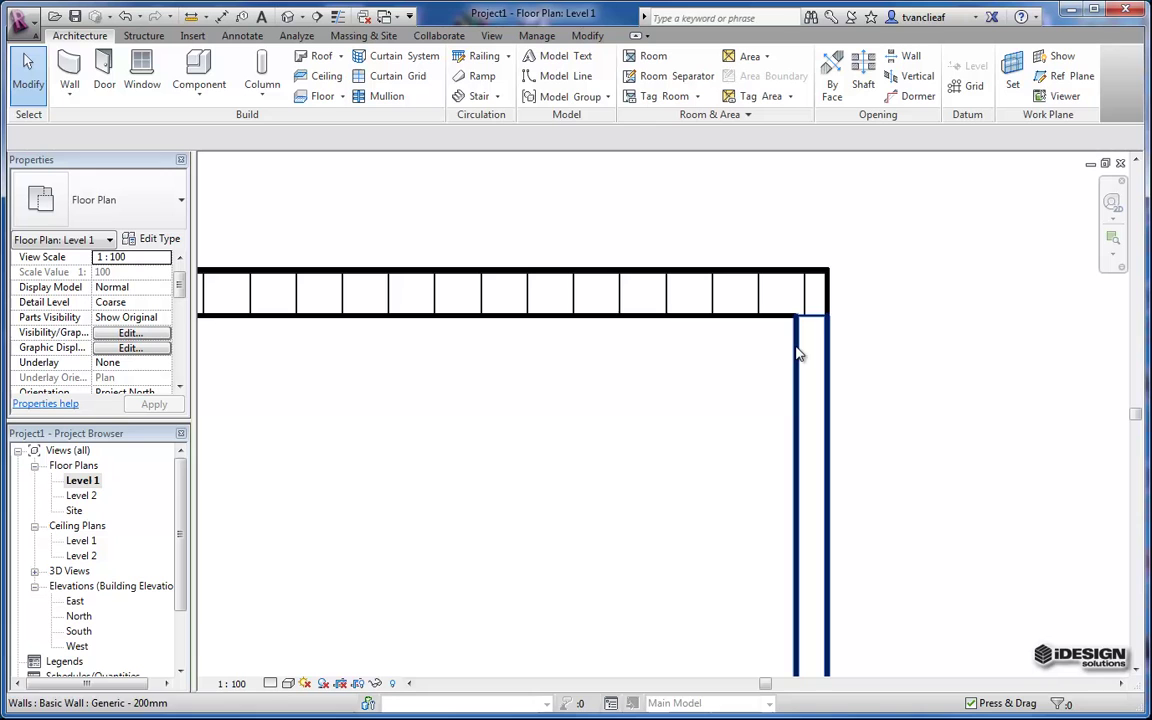
{"action": "scroll", "coordinate": [740, 344], "scroll_direction": "down", "scroll_amount": 1}
{"action": "middle_click_drag", "start_coordinate": [663, 342], "coordinate": [885, 340]}
Toggle Thin Lines on and off once more, ending with single thin-width lines.
{"action": "left_click", "coordinate": [334, 18]}
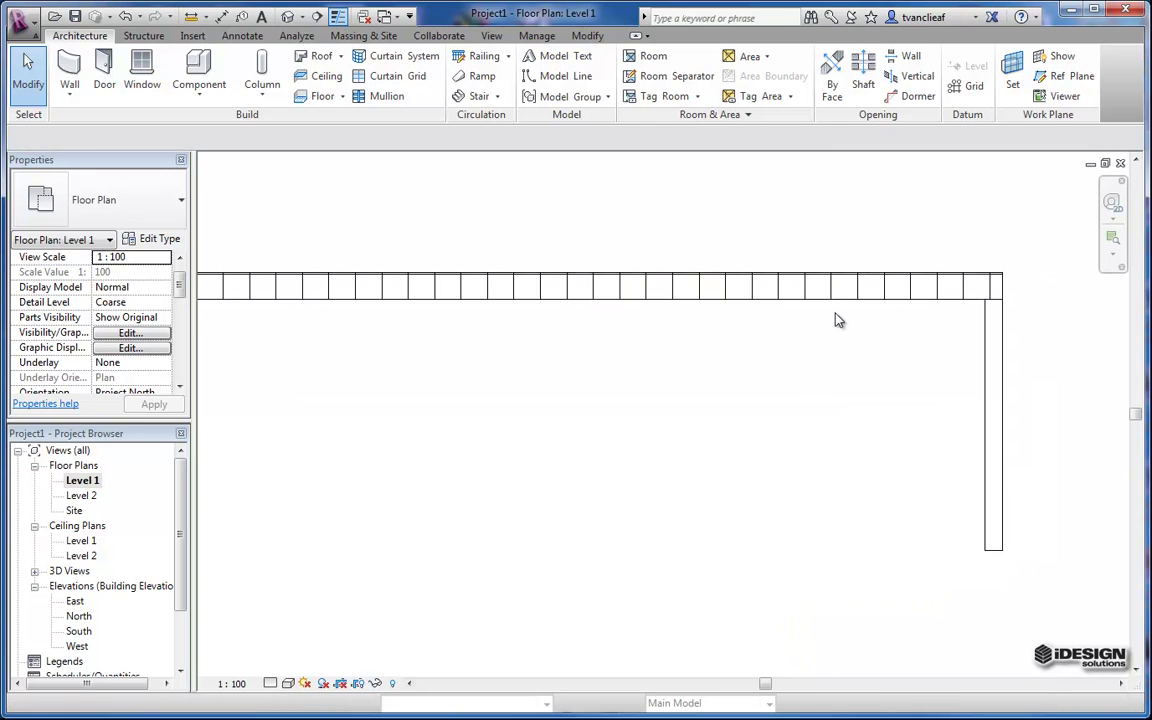
{"action": "scroll", "coordinate": [985, 315], "scroll_direction": "up", "scroll_amount": 1}
{"action": "scroll", "coordinate": [959, 316], "scroll_direction": "up", "scroll_amount": 1}
{"action": "middle_click_drag", "start_coordinate": [959, 316], "coordinate": [693, 343]}
{"action": "scroll", "coordinate": [746, 300], "scroll_direction": "up", "scroll_amount": 1}
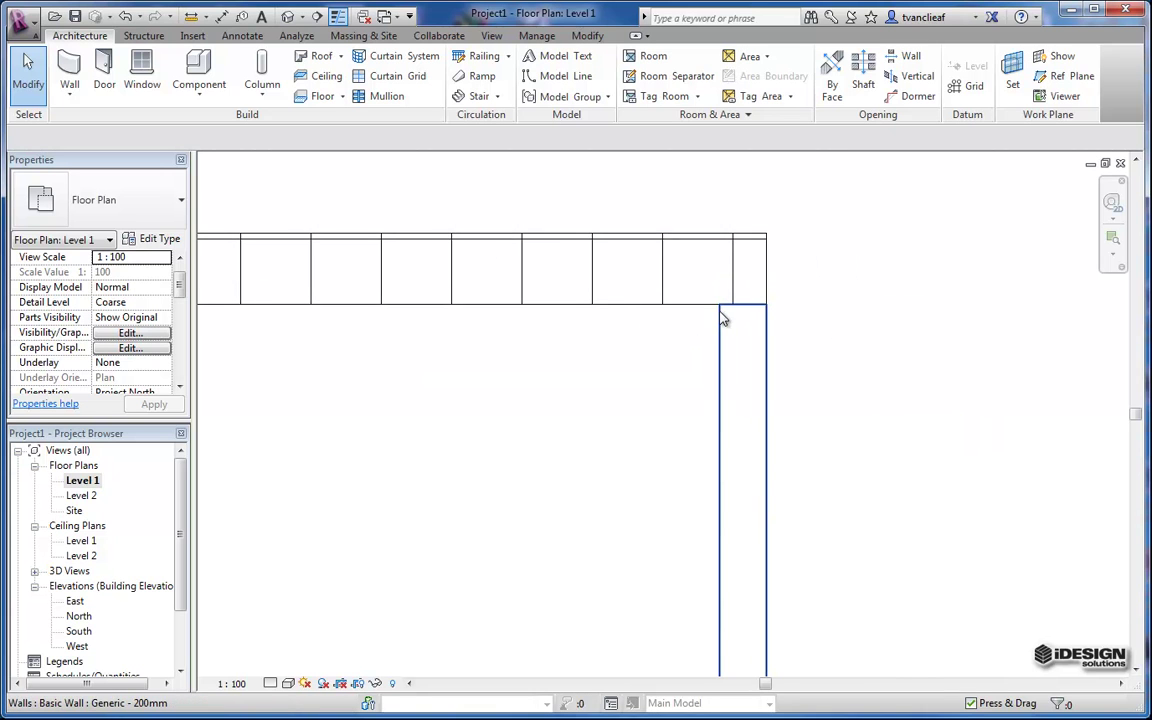
{"action": "scroll", "coordinate": [722, 319], "scroll_direction": "down", "scroll_amount": 1}
{"action": "middle_click_drag", "start_coordinate": [663, 311], "coordinate": [753, 278]}
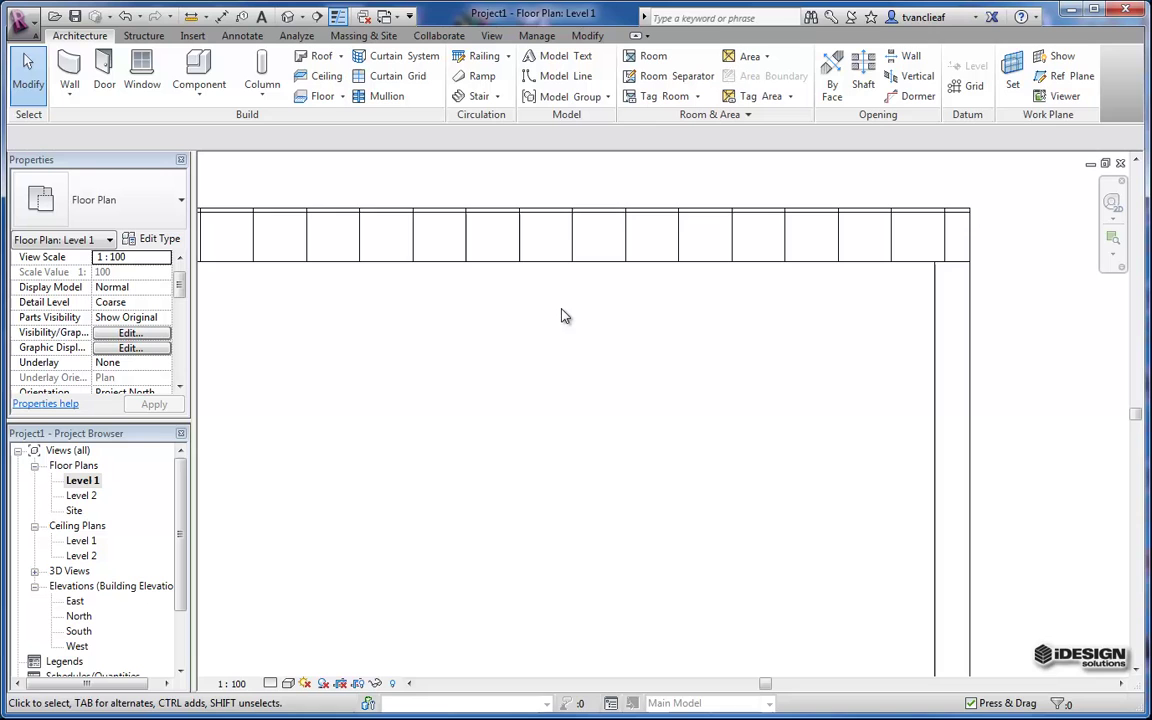
{"action": "left_click", "coordinate": [338, 16]}
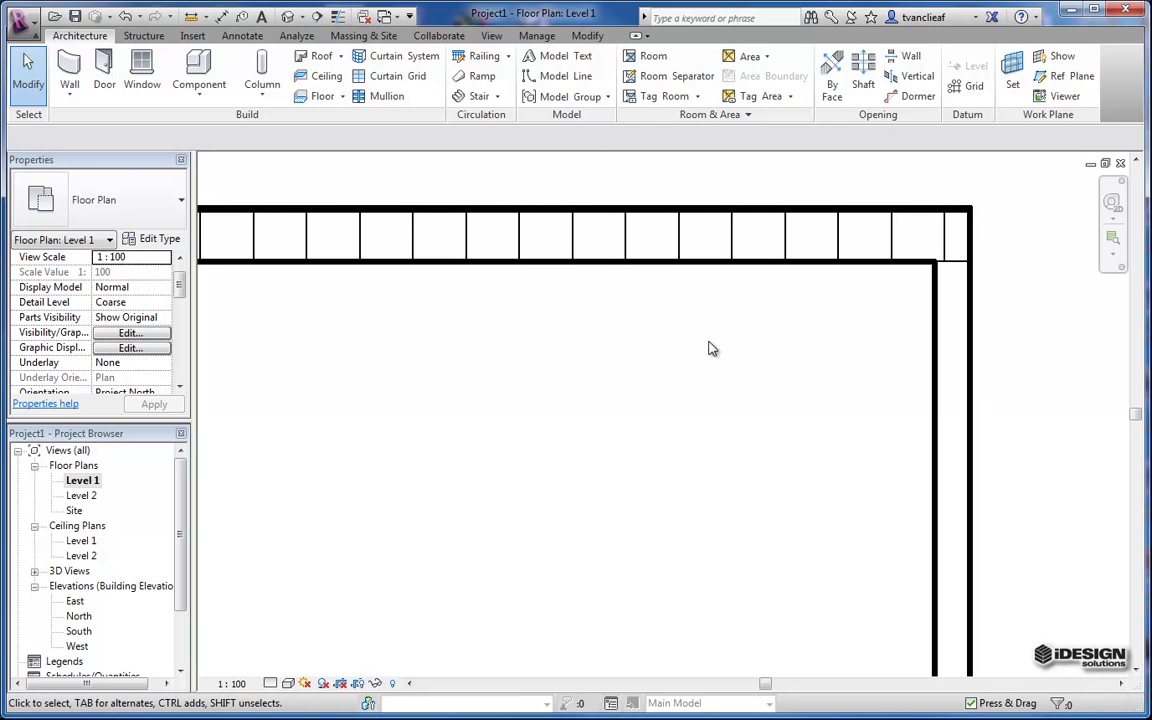
{"action": "left_click", "coordinate": [338, 17]}
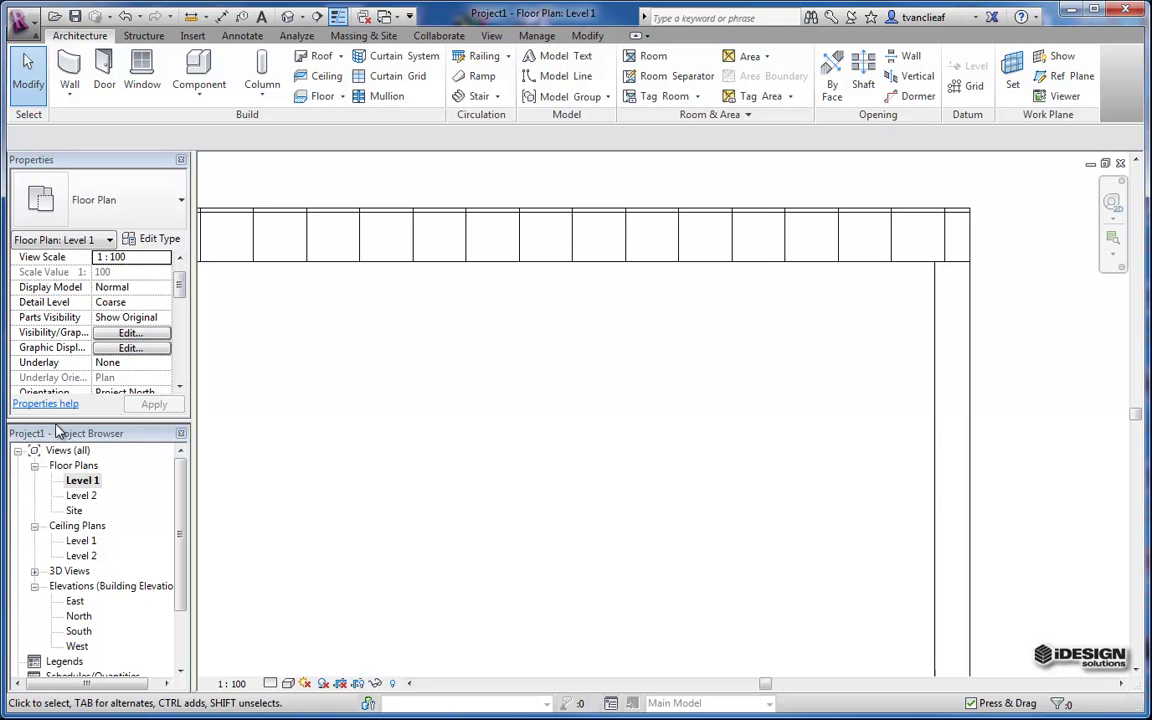
Browse the Level 1 and Level 2 ceiling plans and the {3D} view, then collapse 3D Views.
{"action": "left_click_drag", "start_coordinate": [180, 496], "coordinate": [180, 509]}
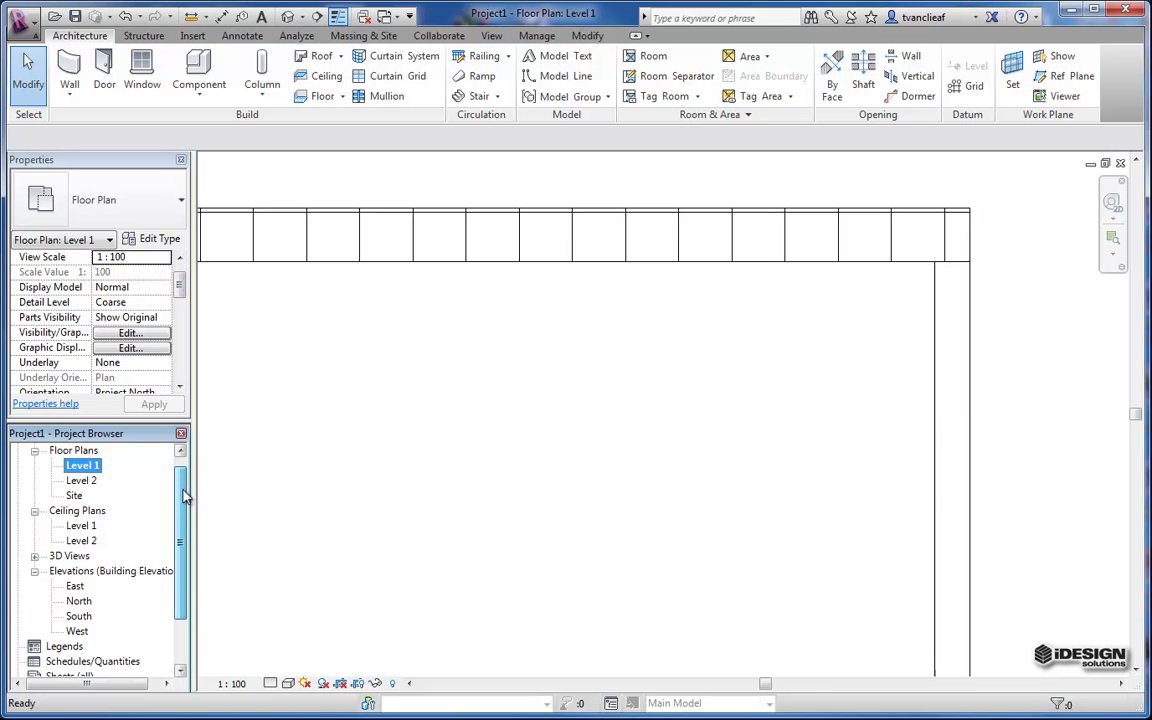
{"action": "left_click", "coordinate": [84, 527]}
{"action": "left_click", "coordinate": [82, 541]}
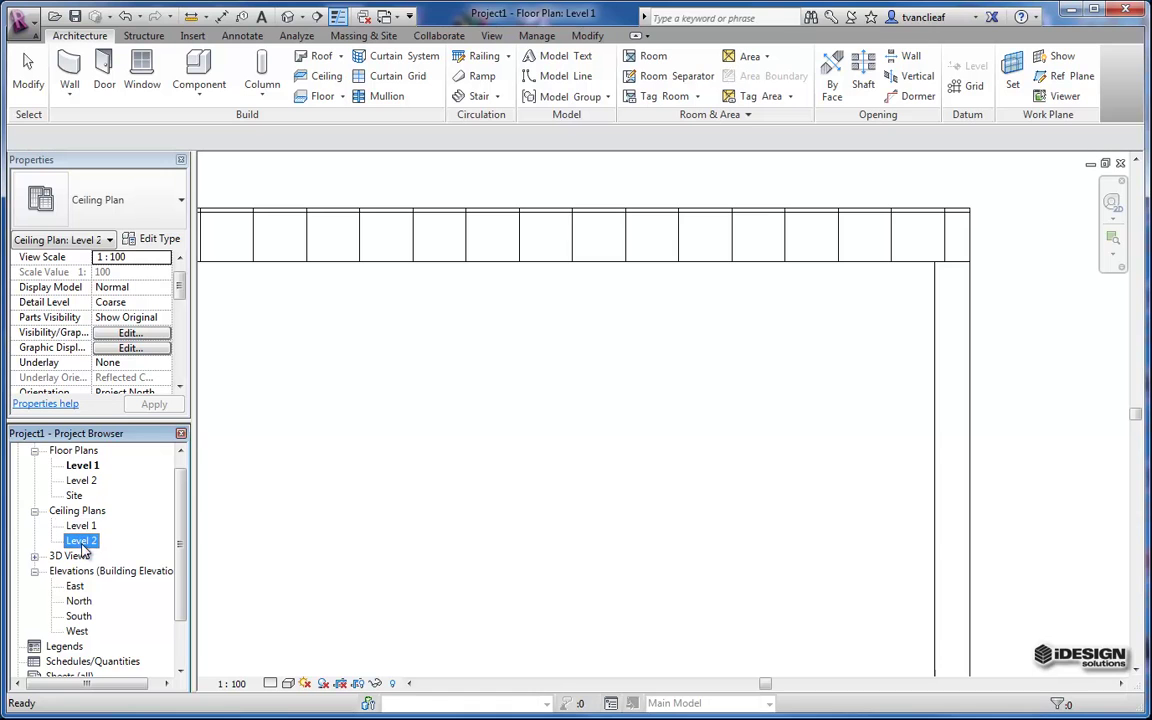
{"action": "scroll", "coordinate": [88, 545], "scroll_direction": "down", "scroll_amount": 2}
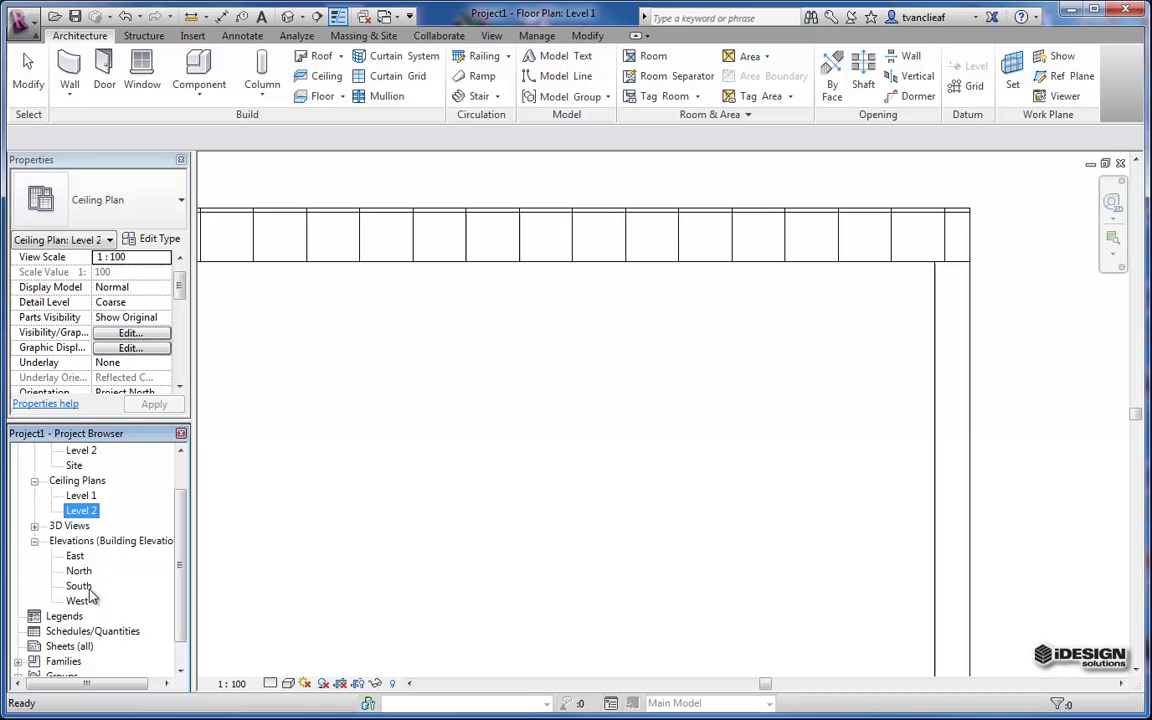
{"action": "left_click", "coordinate": [34, 526]}
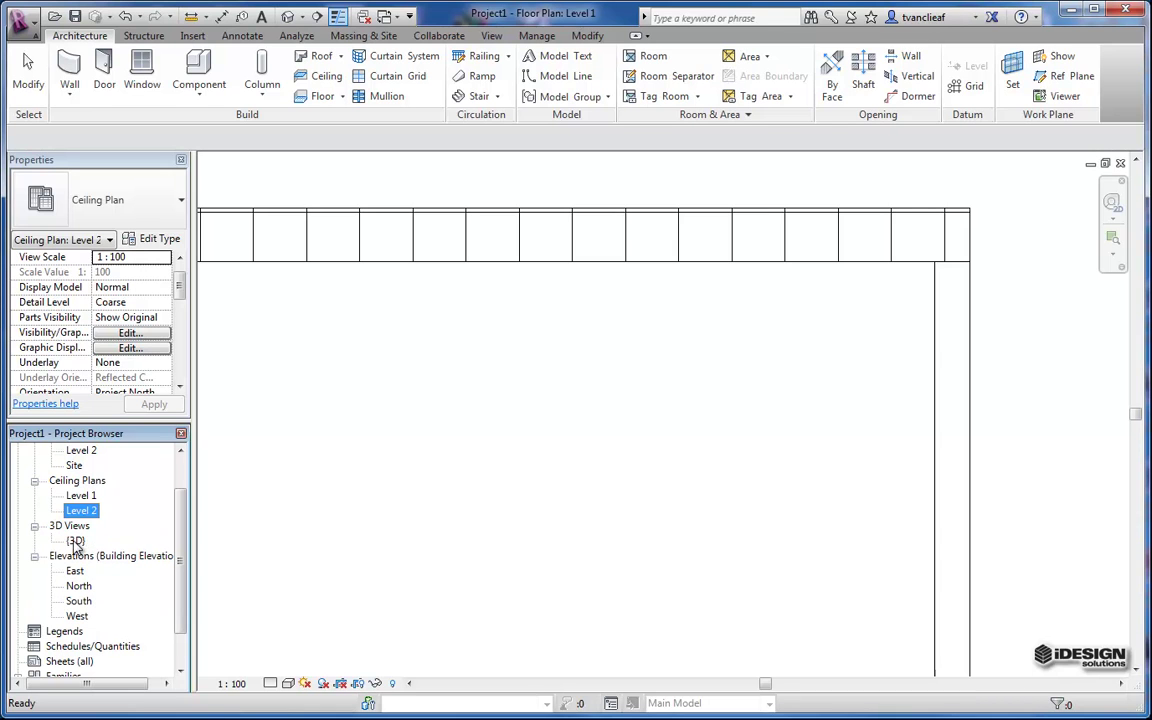
{"action": "left_click", "coordinate": [78, 541]}
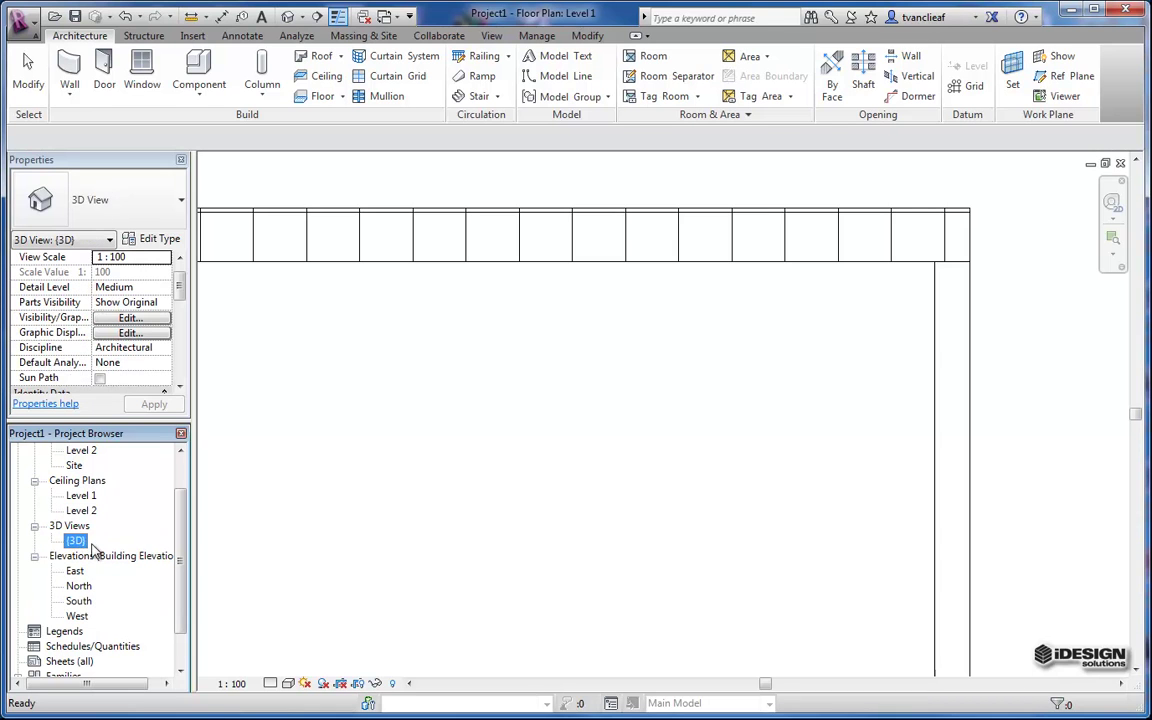
{"action": "left_click", "coordinate": [34, 526]}
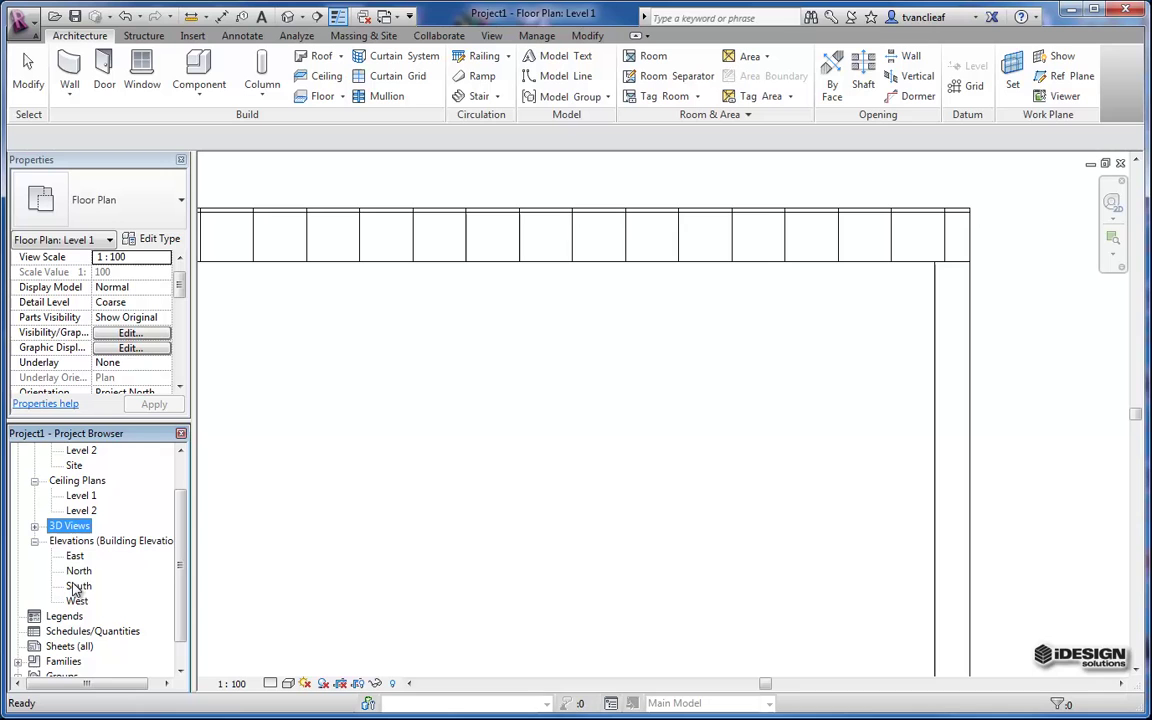
Collapse Elevations, Ceiling Plans and Floor Plans; select Legends, Schedules/Quantities and Sheets (all).
{"action": "left_click", "coordinate": [34, 540]}
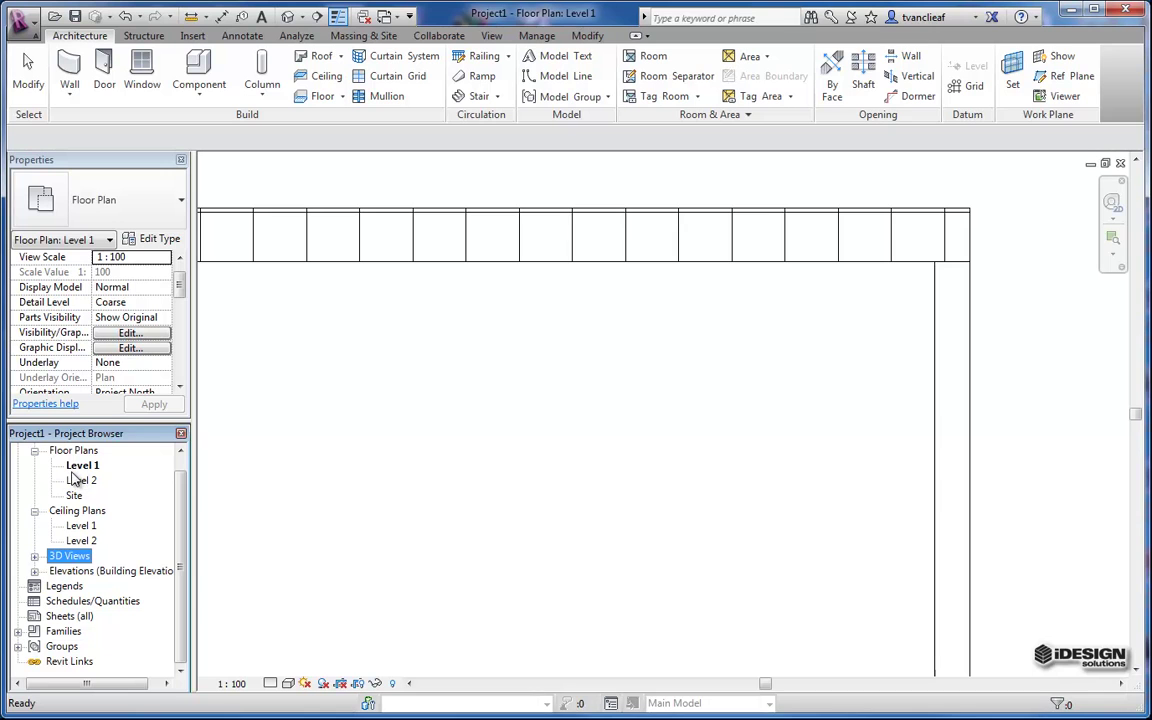
{"action": "left_click", "coordinate": [85, 526]}
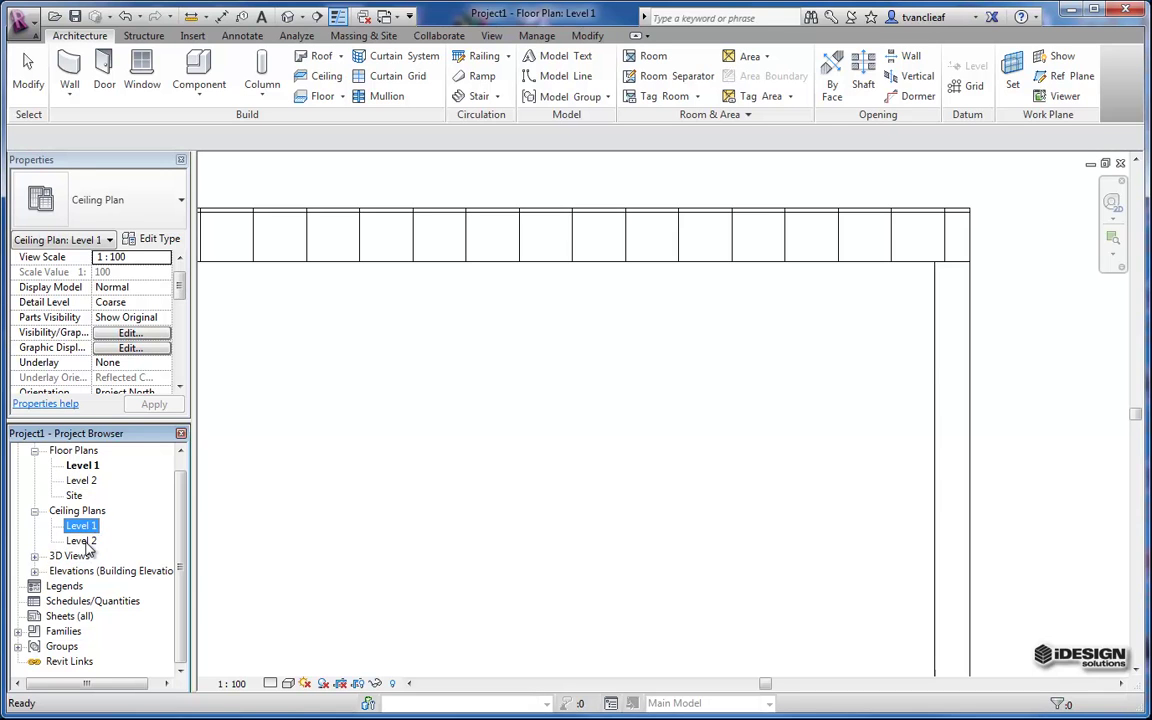
{"action": "left_click", "coordinate": [34, 511]}
{"action": "left_click", "coordinate": [34, 466]}
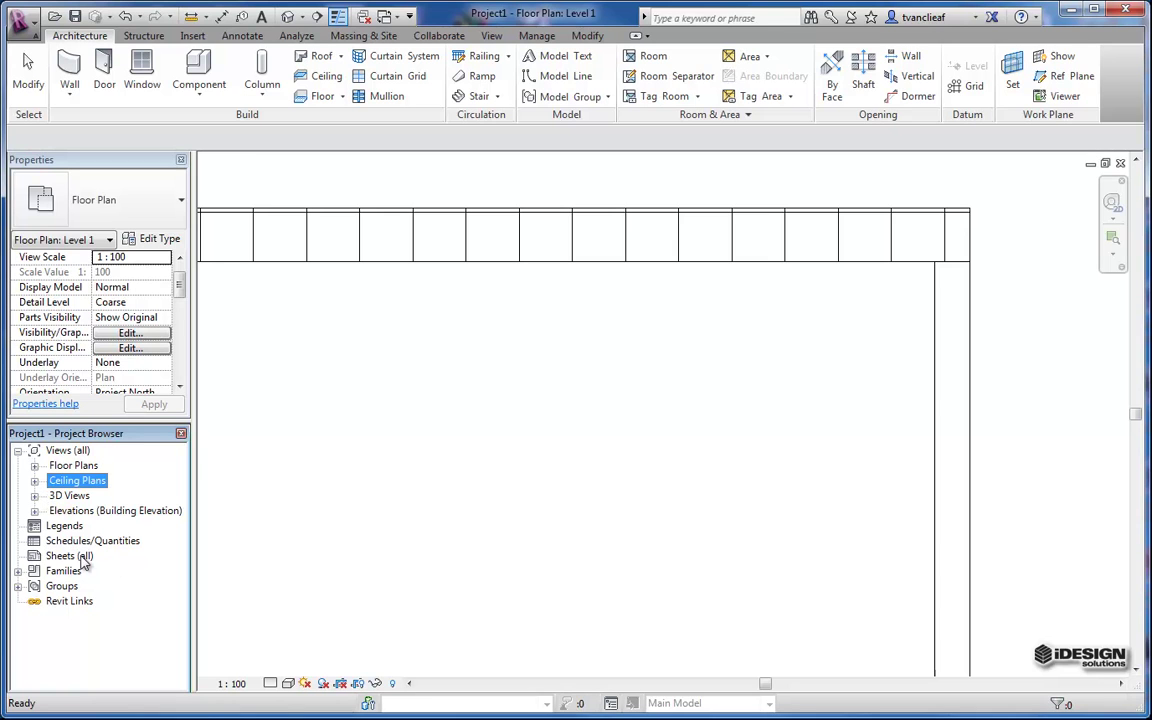
{"action": "left_click", "coordinate": [64, 526]}
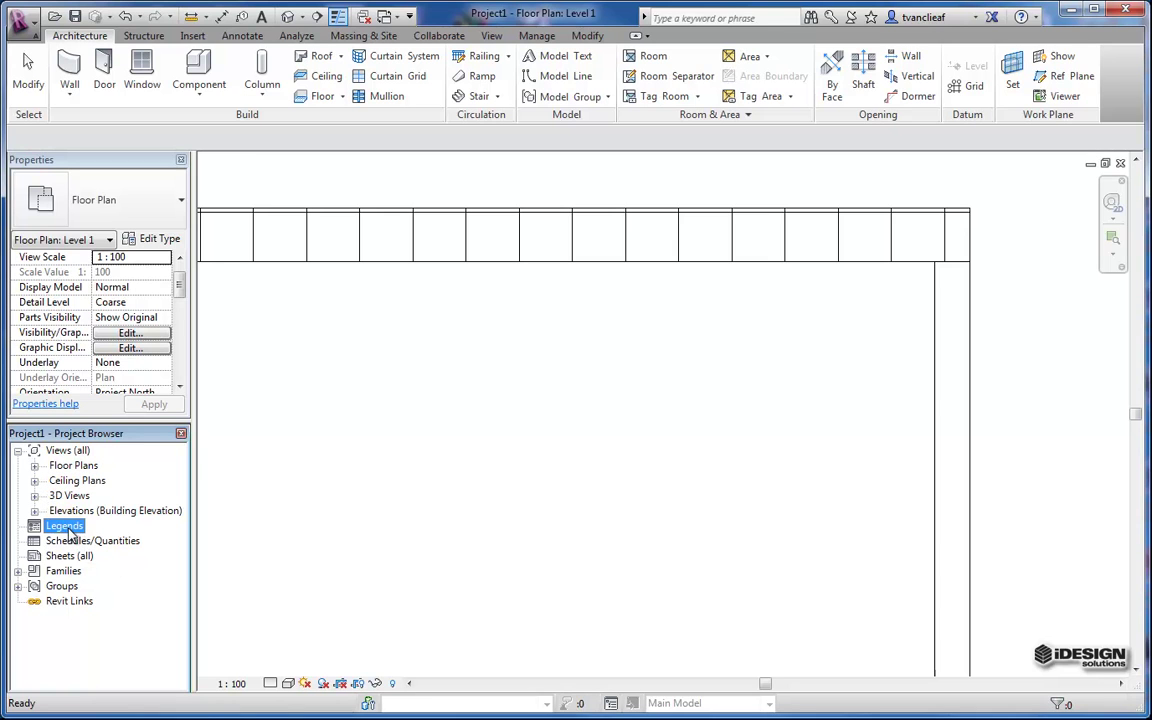
{"action": "left_click", "coordinate": [123, 542]}
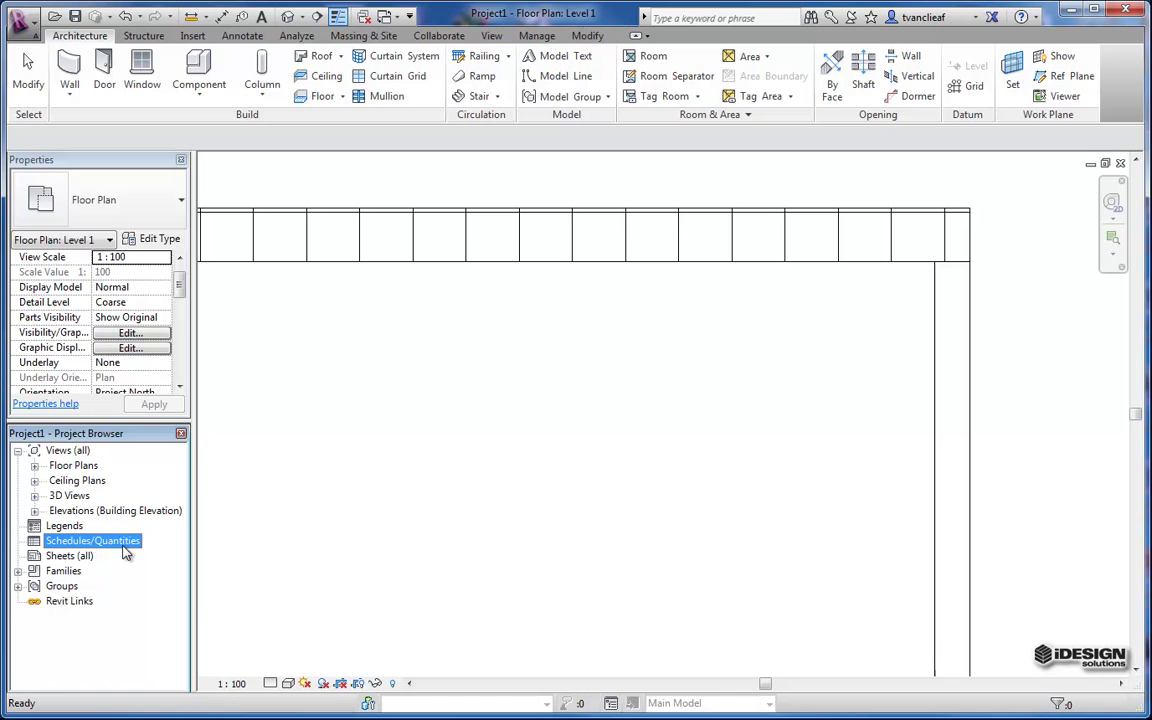
{"action": "left_click", "coordinate": [63, 558]}
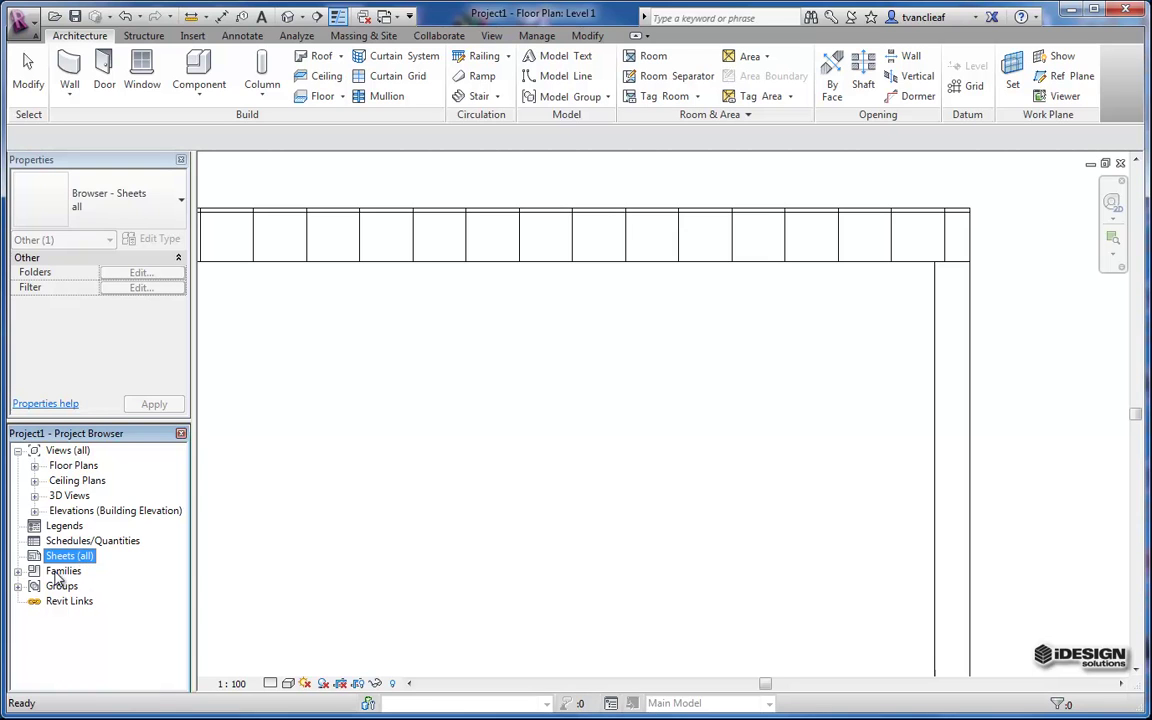
{"action": "left_click", "coordinate": [18, 571]}
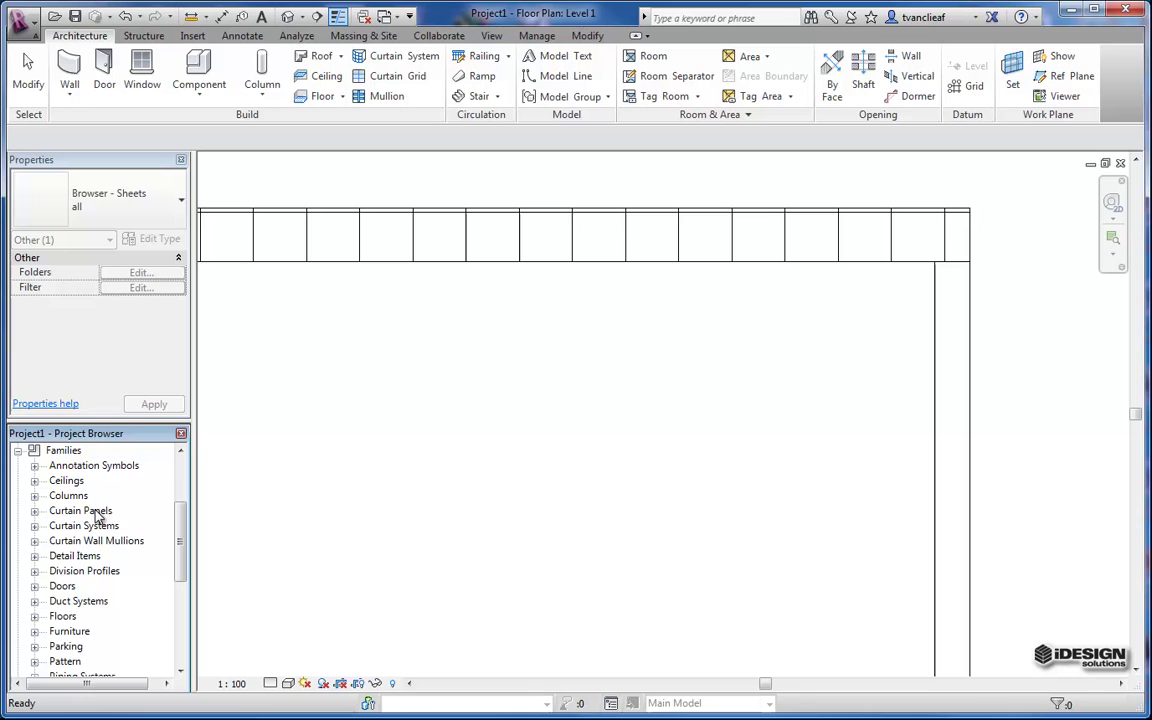
{"action": "mouse_move", "coordinate": [181, 533]}
{"action": "left_mouse_down"}
{"action": "mouse_move", "coordinate": [181, 596]}
{"action": "mouse_move", "coordinate": [172, 510]}
{"action": "left_mouse_up"}
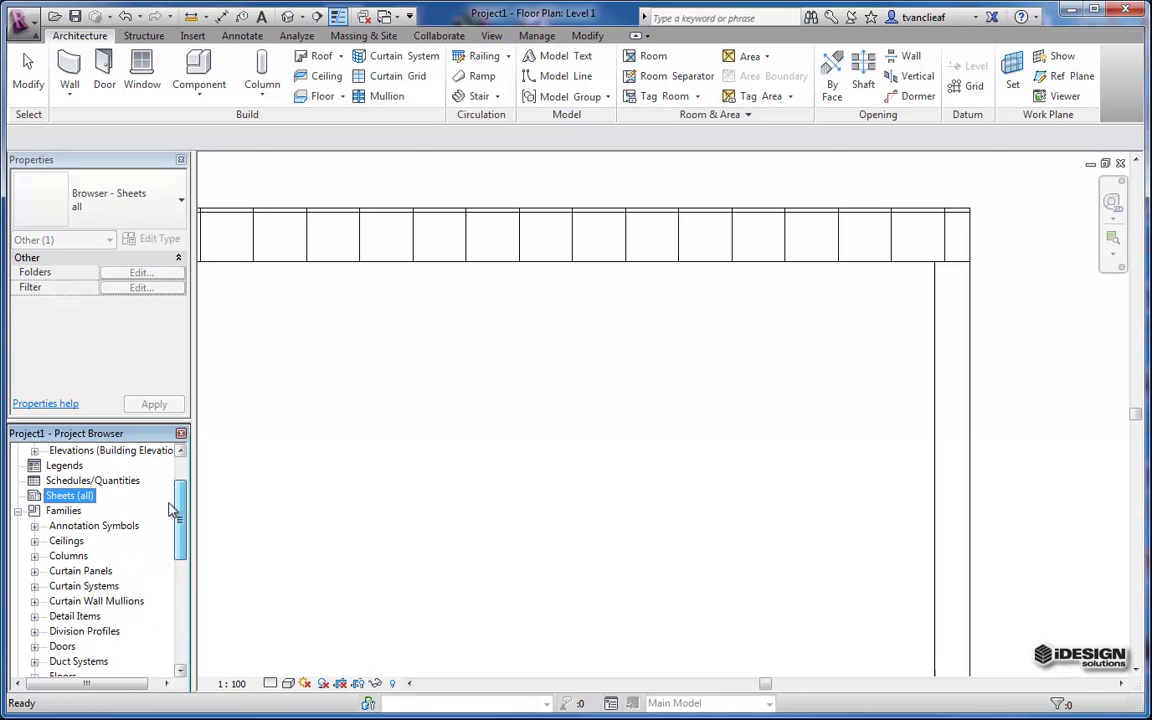
{"action": "left_click", "coordinate": [18, 510]}
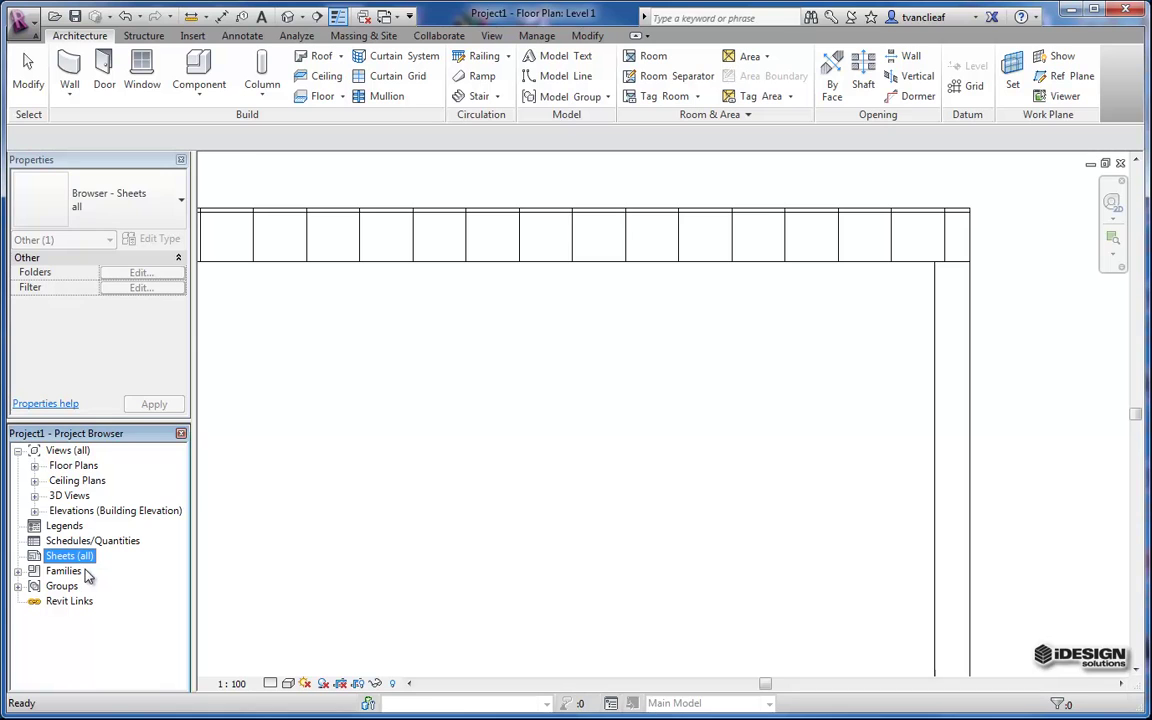
{"action": "left_click", "coordinate": [18, 587]}
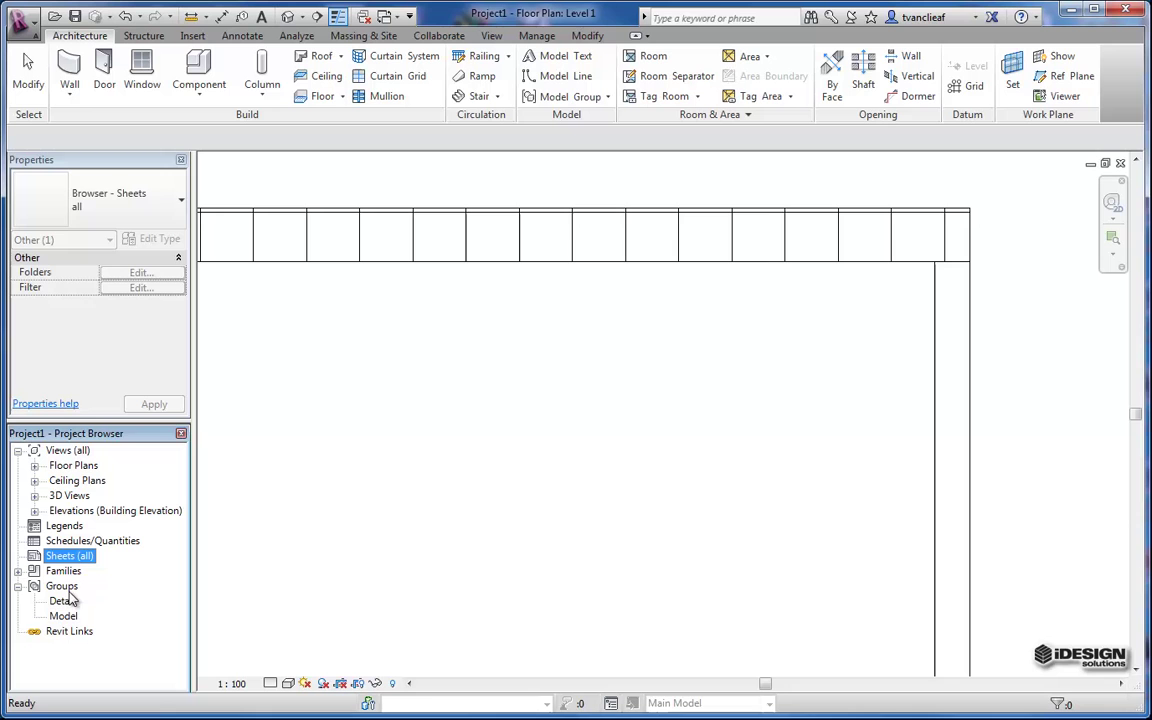
{"action": "left_click", "coordinate": [18, 587]}
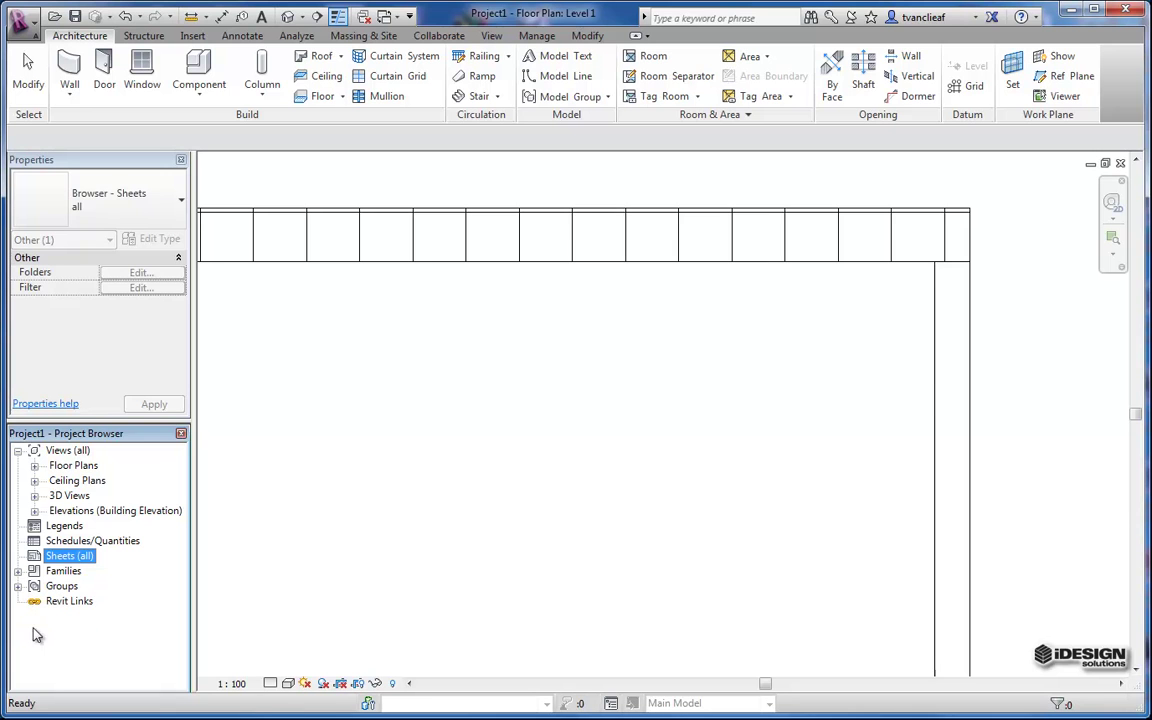
{"action": "left_click", "coordinate": [68, 602]}
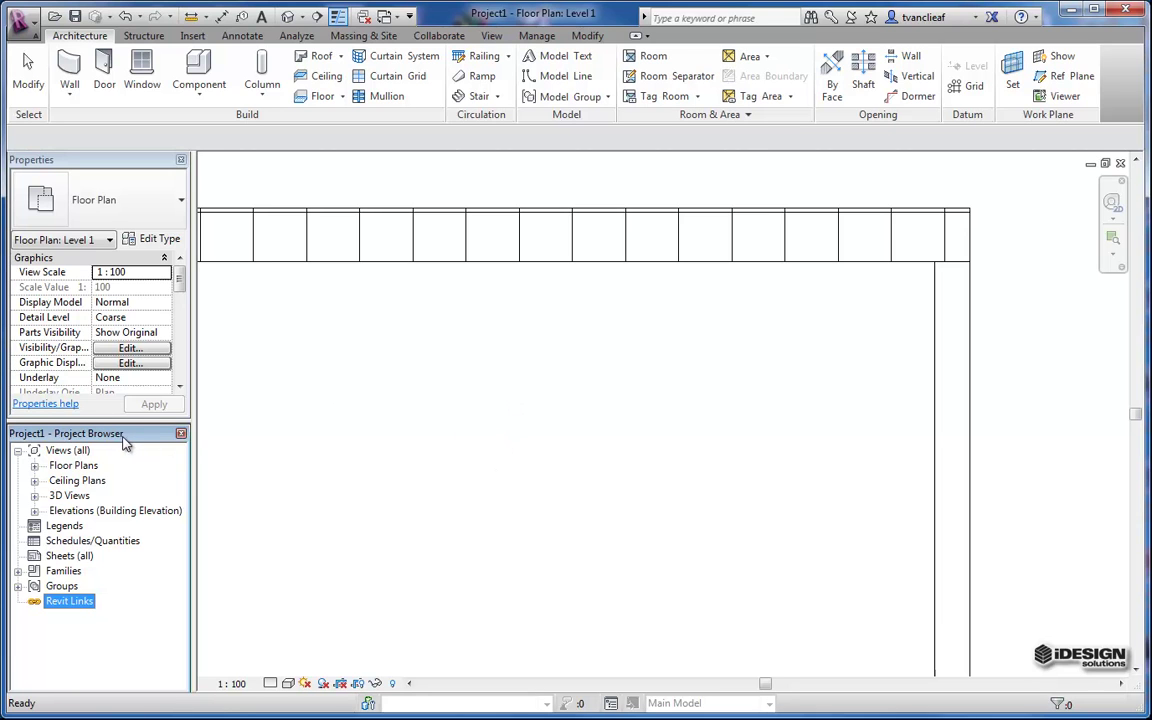
Close the Project Browser and the Properties palette.
{"action": "left_click", "coordinate": [180, 433]}
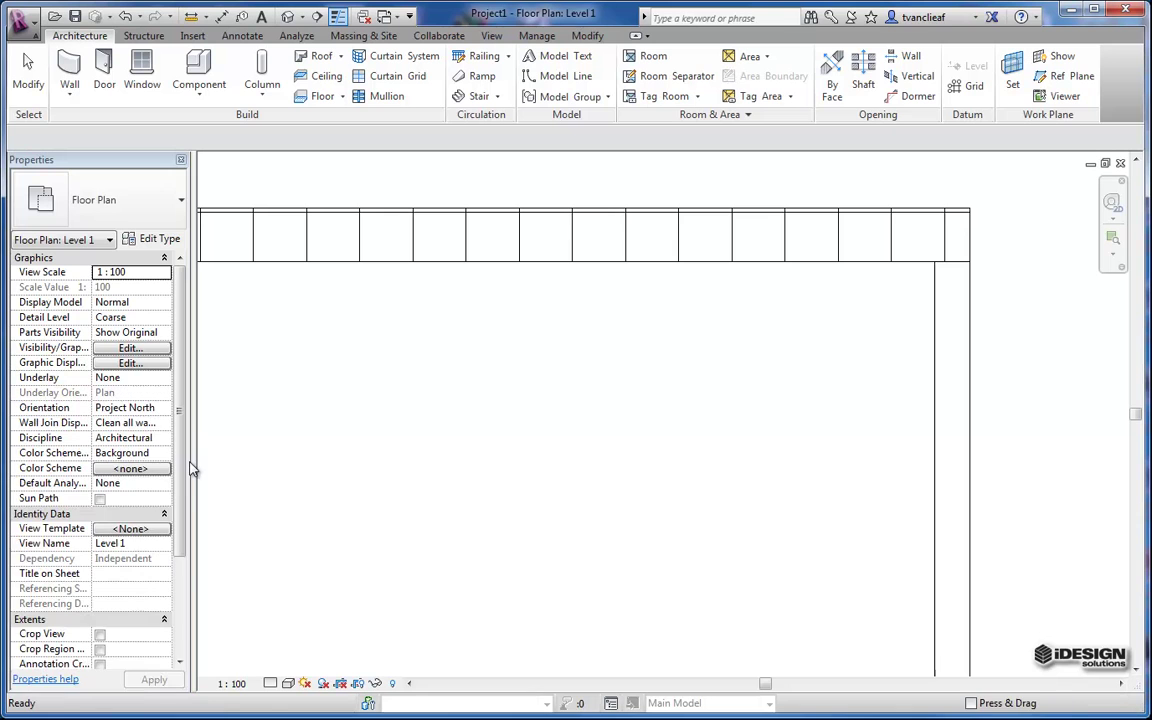
{"action": "left_click", "coordinate": [181, 162]}
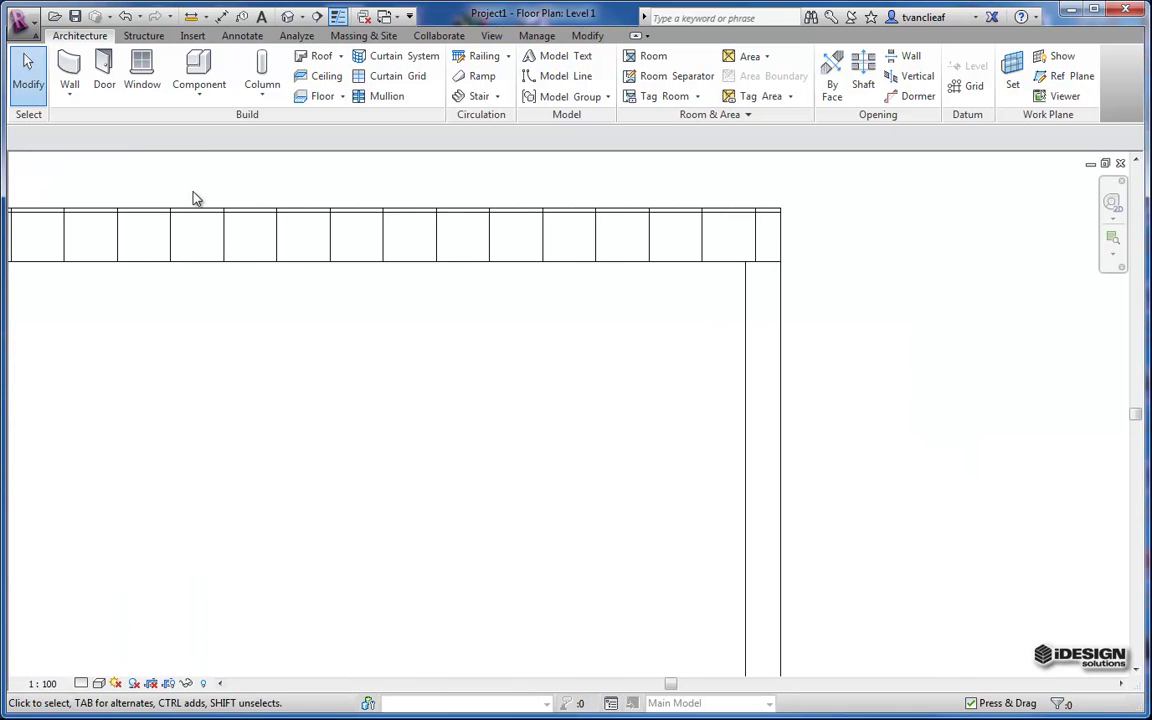
{"action": "middle_click_drag", "start_coordinate": [386, 383], "coordinate": [420, 315]}
{"action": "scroll", "coordinate": [590, 340], "scroll_direction": "down", "scroll_amount": 2}
{"action": "scroll", "coordinate": [420, 315], "scroll_direction": "down", "scroll_amount": 1}
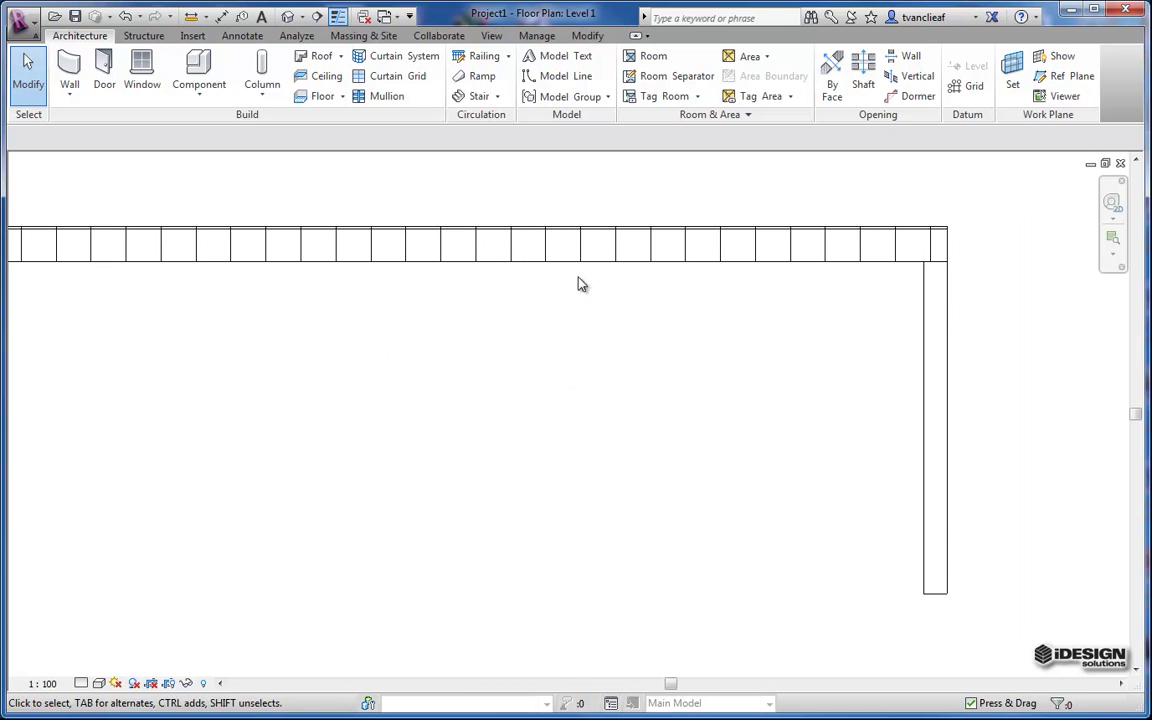
Restore both palettes from View > User Interface and dock Properties on the right.
{"action": "left_click", "coordinate": [491, 35]}
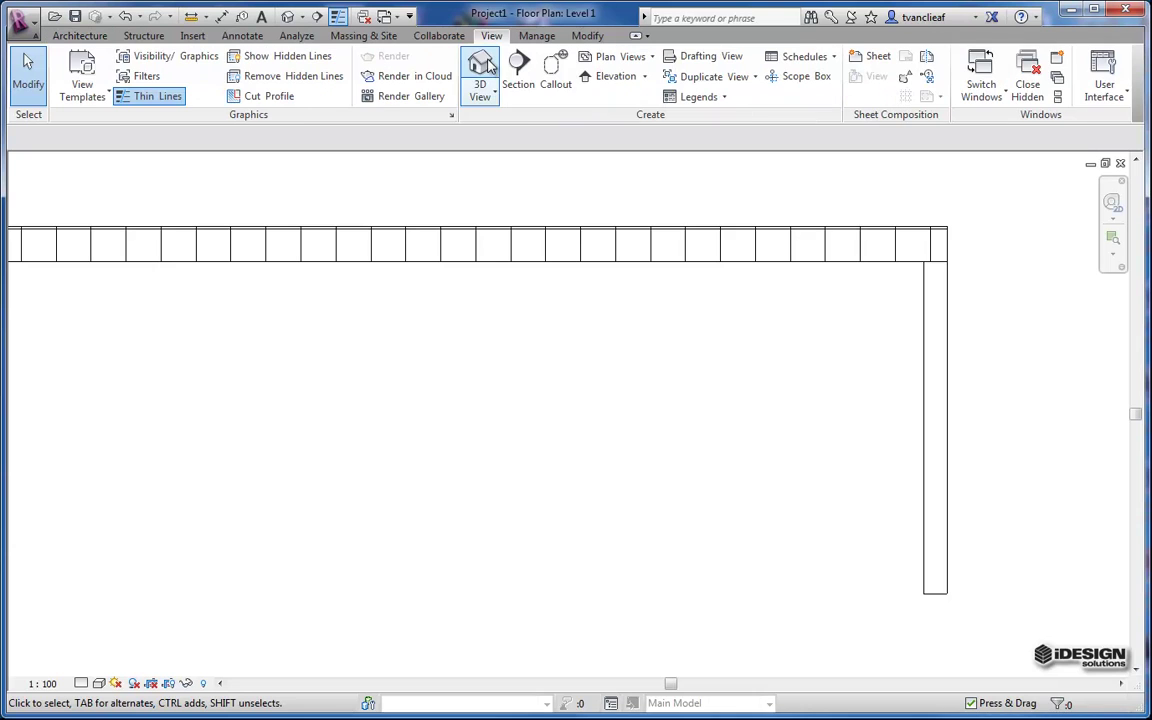
{"action": "left_click", "coordinate": [1113, 97]}
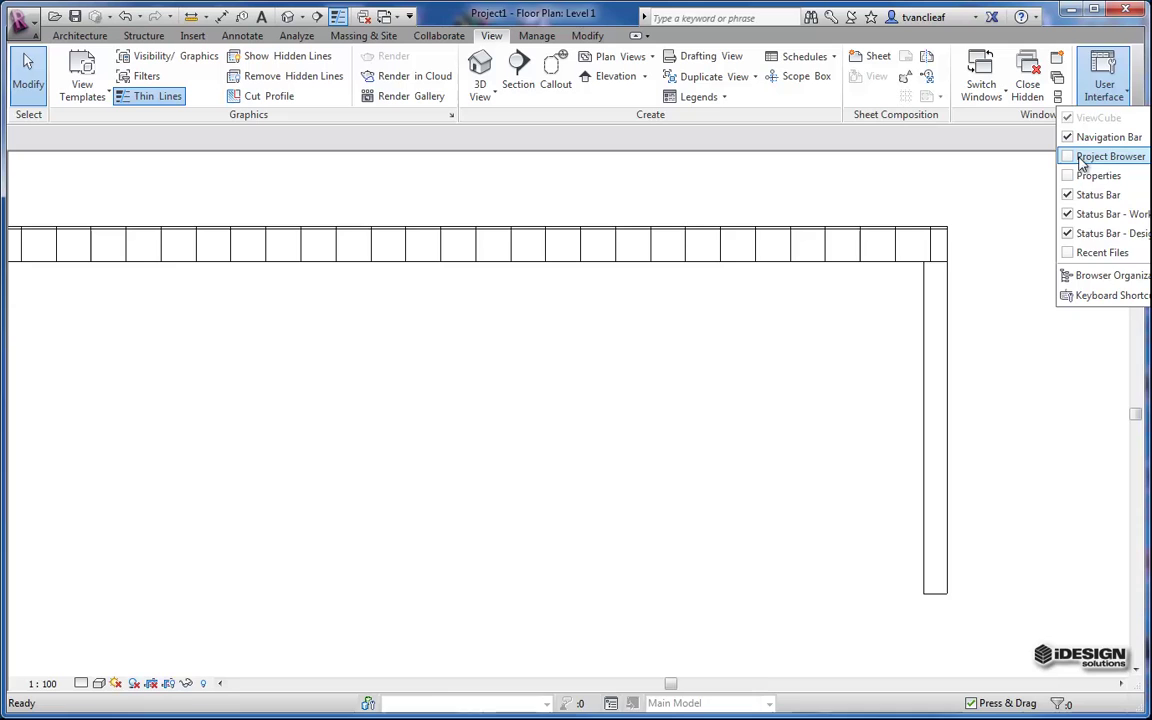
{"action": "left_click", "coordinate": [1110, 156]}
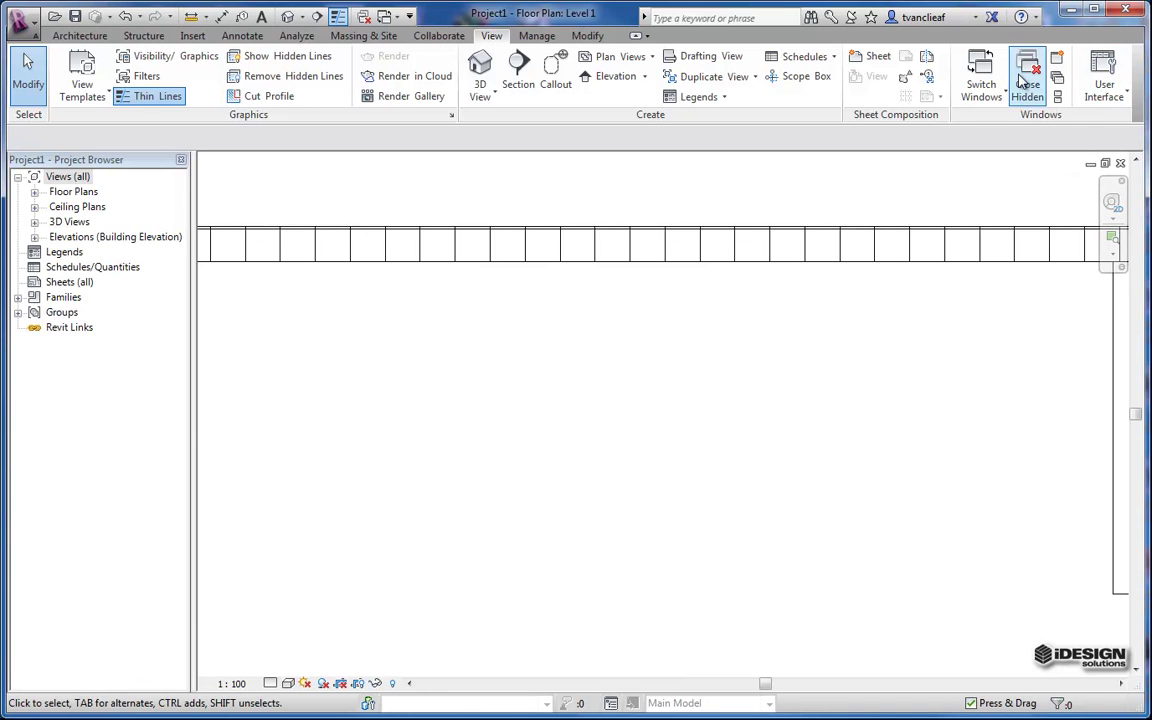
{"action": "left_click", "coordinate": [1105, 85]}
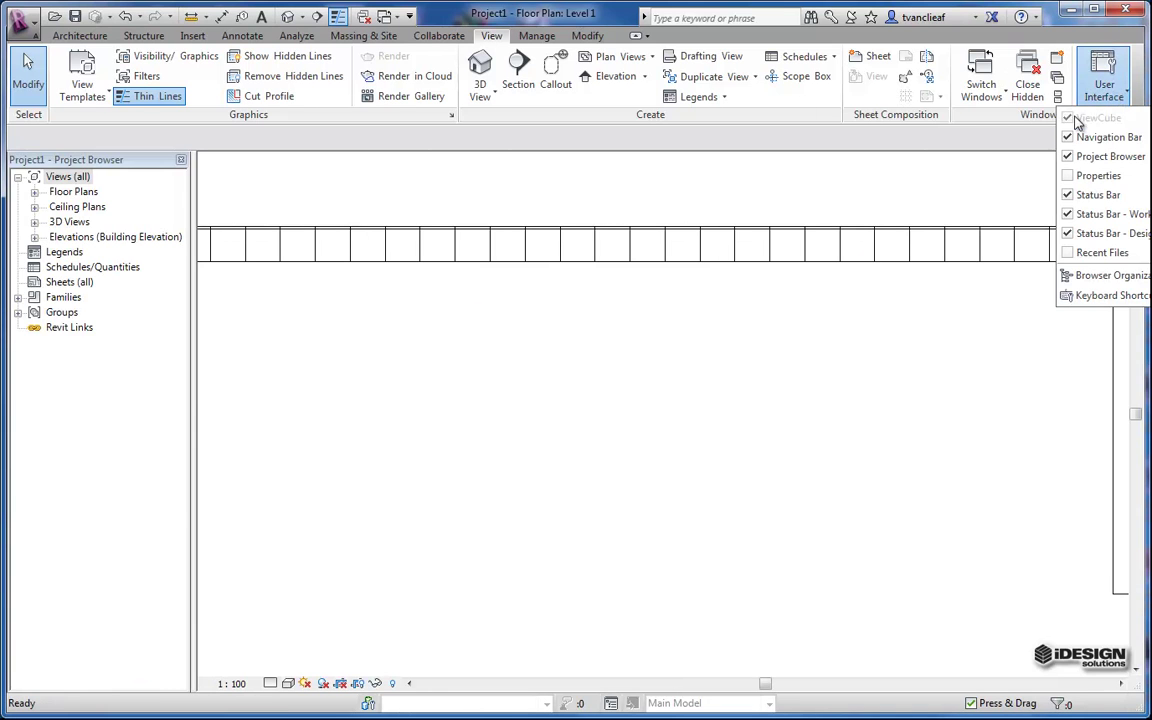
{"action": "left_click", "coordinate": [1097, 176]}
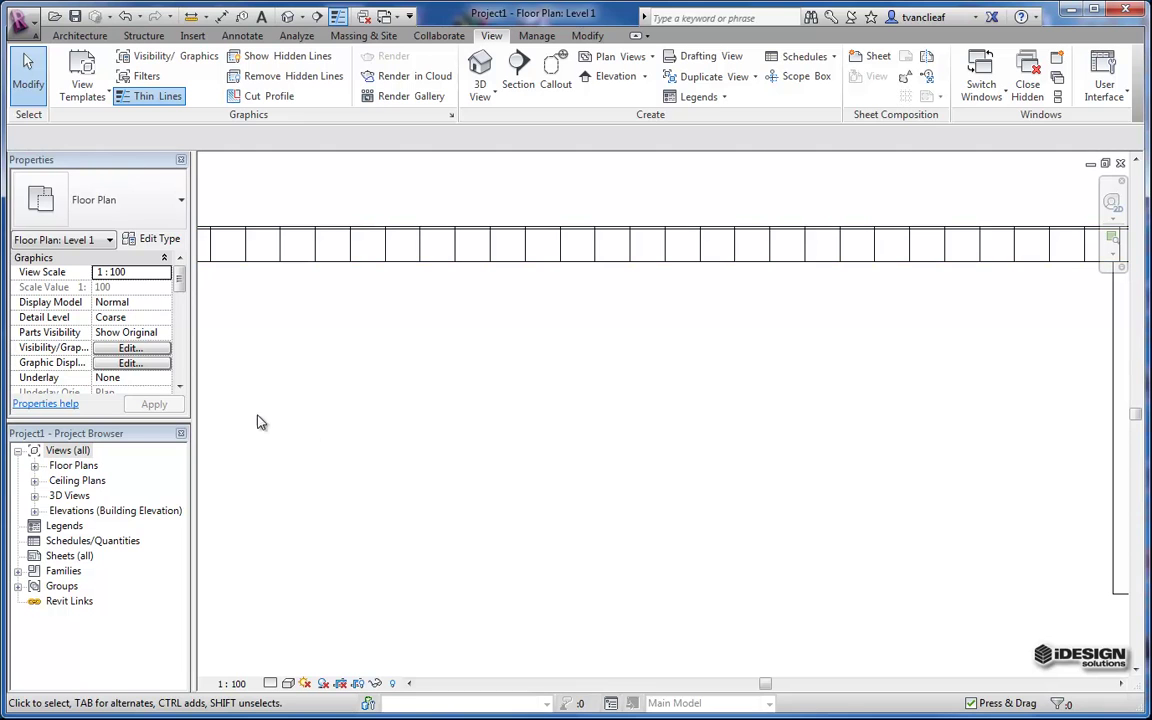
{"action": "mouse_move", "coordinate": [88, 158]}
{"action": "left_mouse_down"}
{"action": "mouse_move", "coordinate": [98, 141]}
{"action": "mouse_move", "coordinate": [688, 235]}
{"action": "mouse_move", "coordinate": [1110, 325]}
{"action": "mouse_move", "coordinate": [973, 290]}
{"action": "left_mouse_up"}
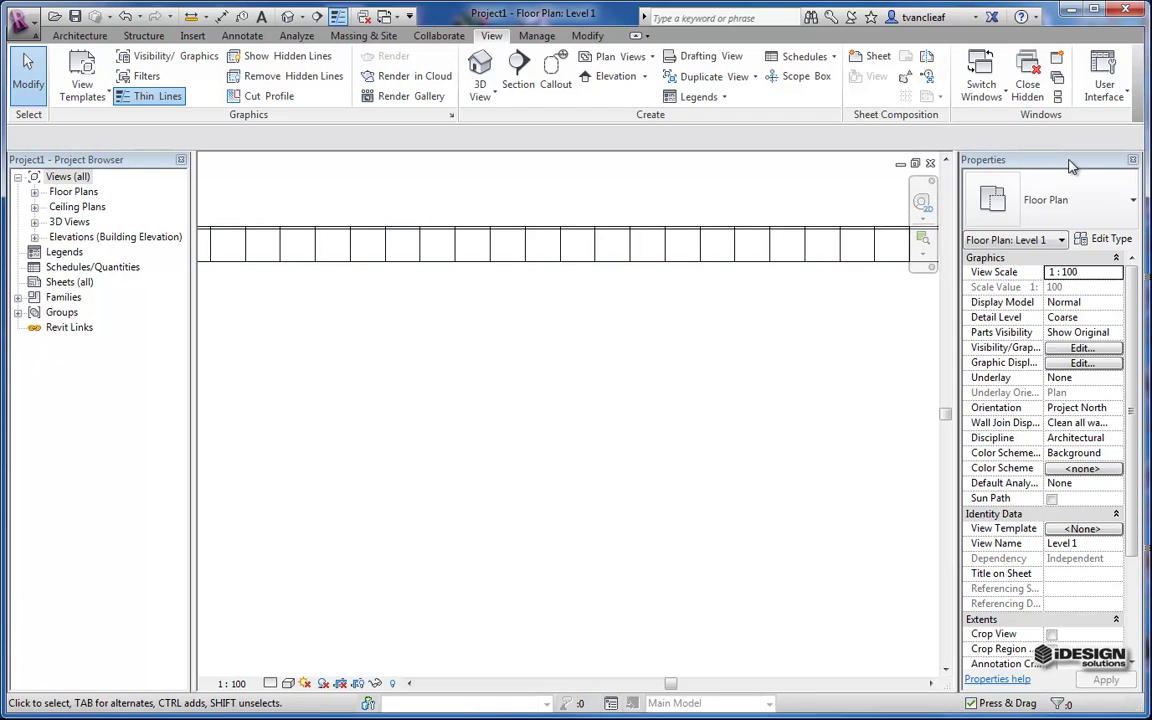
Dock Properties back above the Project Browser, leaving the plan scale at 1 : 100.
{"action": "left_click_drag", "start_coordinate": [1069, 164], "coordinate": [110, 165]}
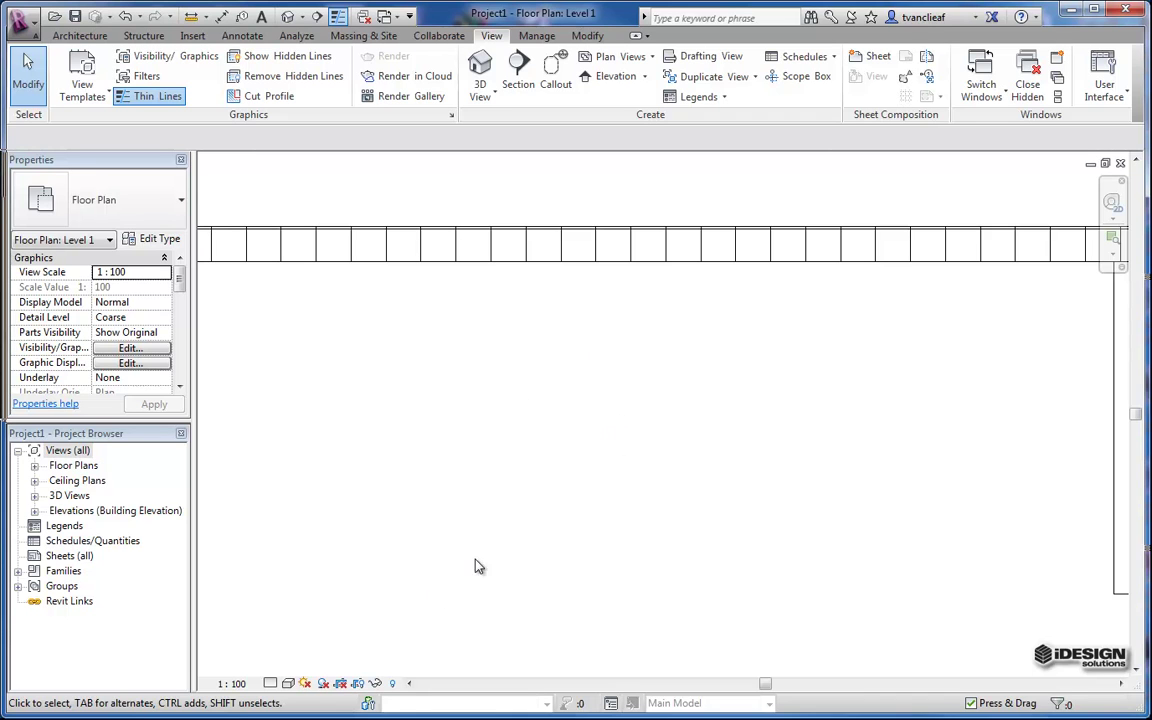
{"action": "left_click", "coordinate": [233, 684]}
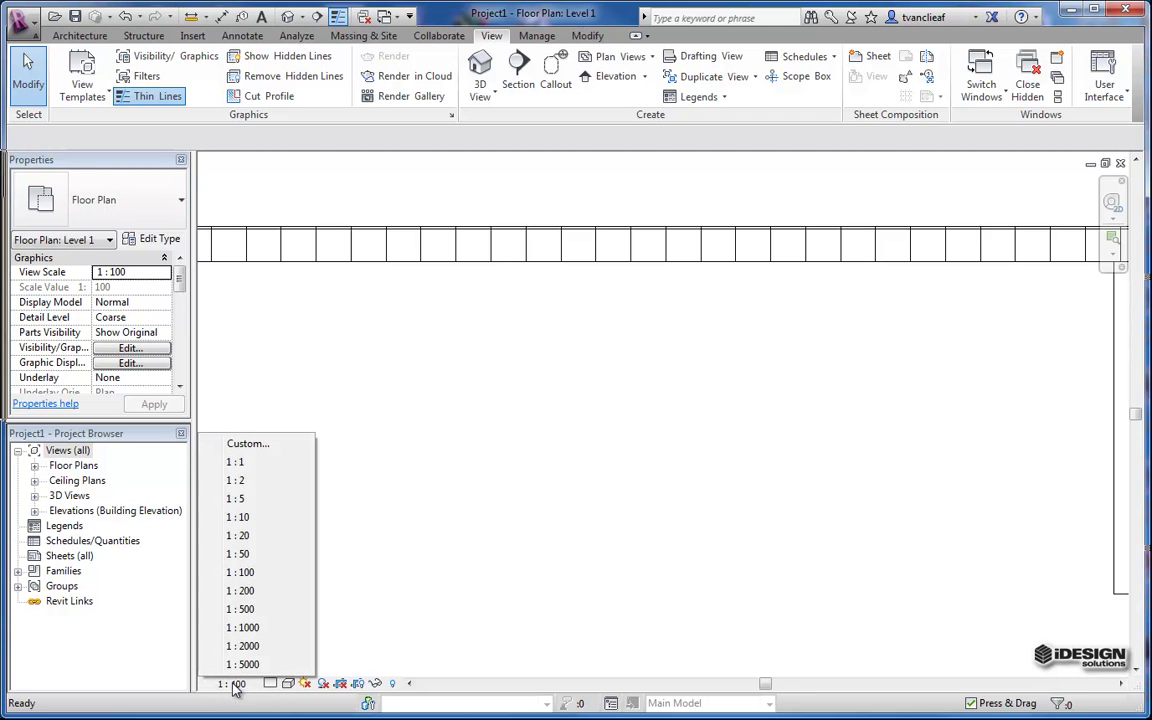
{"action": "left_click", "coordinate": [440, 572]}
{"action": "middle_click_drag", "start_coordinate": [422, 560], "coordinate": [442, 579]}
{"action": "scroll", "coordinate": [648, 458], "scroll_direction": "down", "scroll_amount": 2}
{"action": "middle_click_drag", "start_coordinate": [648, 458], "coordinate": [607, 450]}
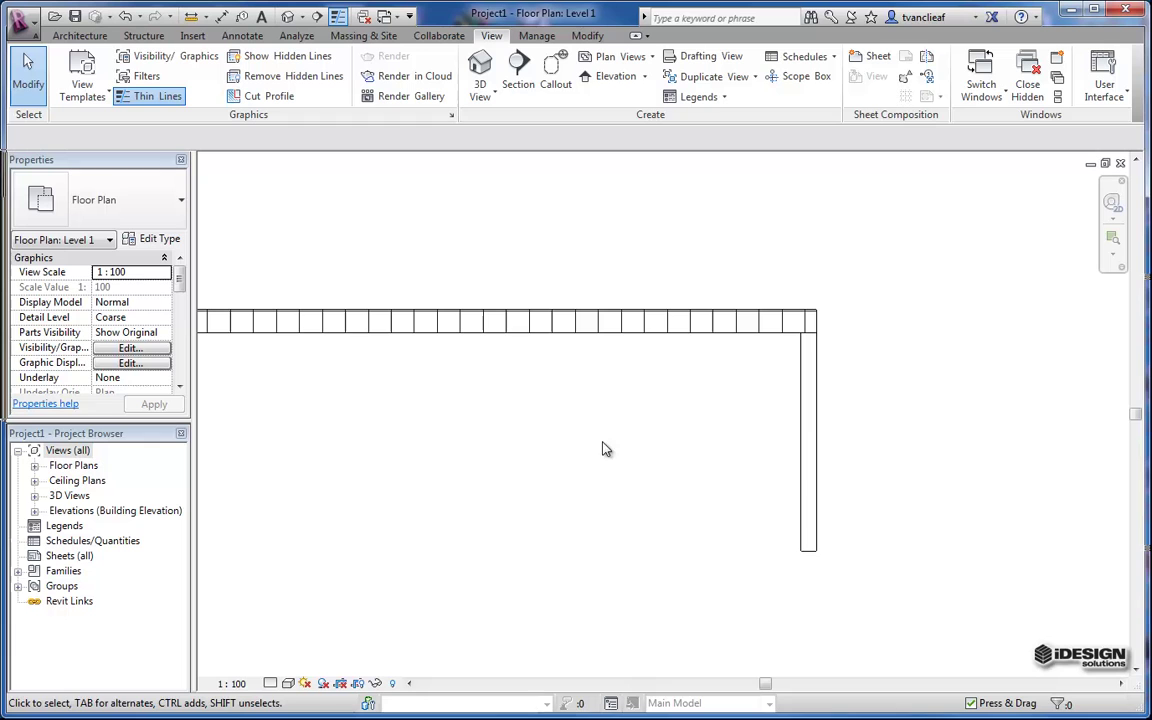
{"action": "scroll", "coordinate": [808, 428], "scroll_direction": "up", "scroll_amount": 3}
{"action": "middle_click_drag", "start_coordinate": [859, 460], "coordinate": [812, 416]}
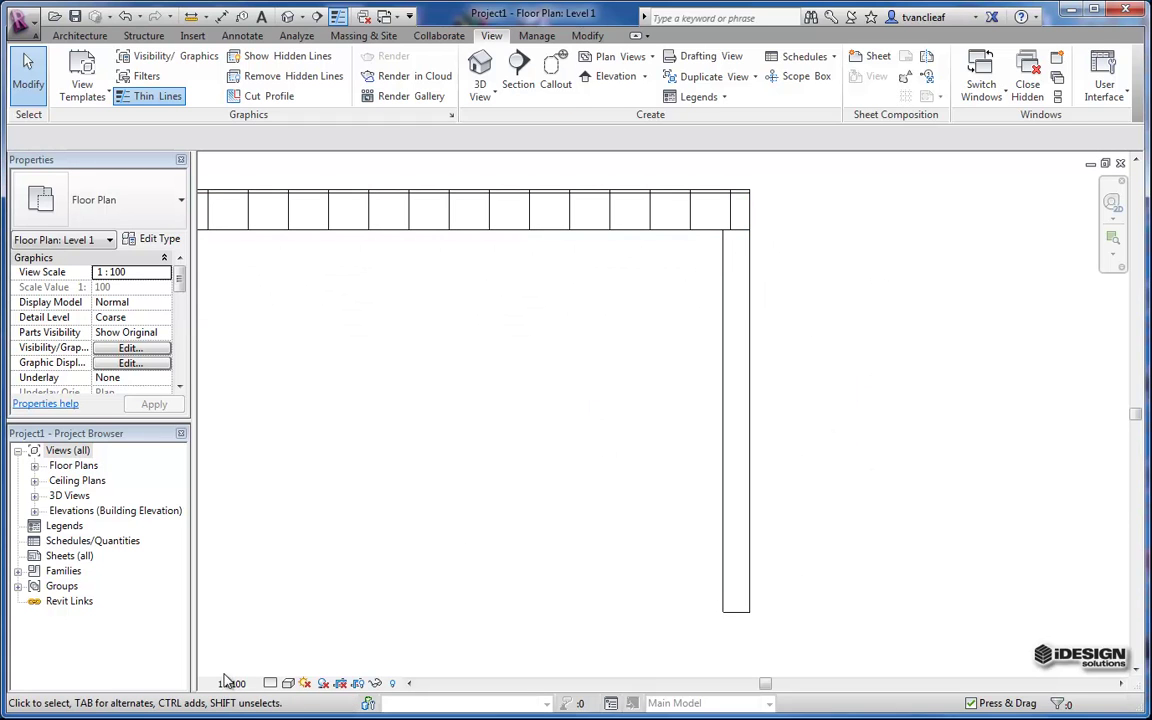
Place an aligned 3000 dimension from the horizontal wall's centreline to the return wall's end.
{"action": "left_click", "coordinate": [244, 37]}
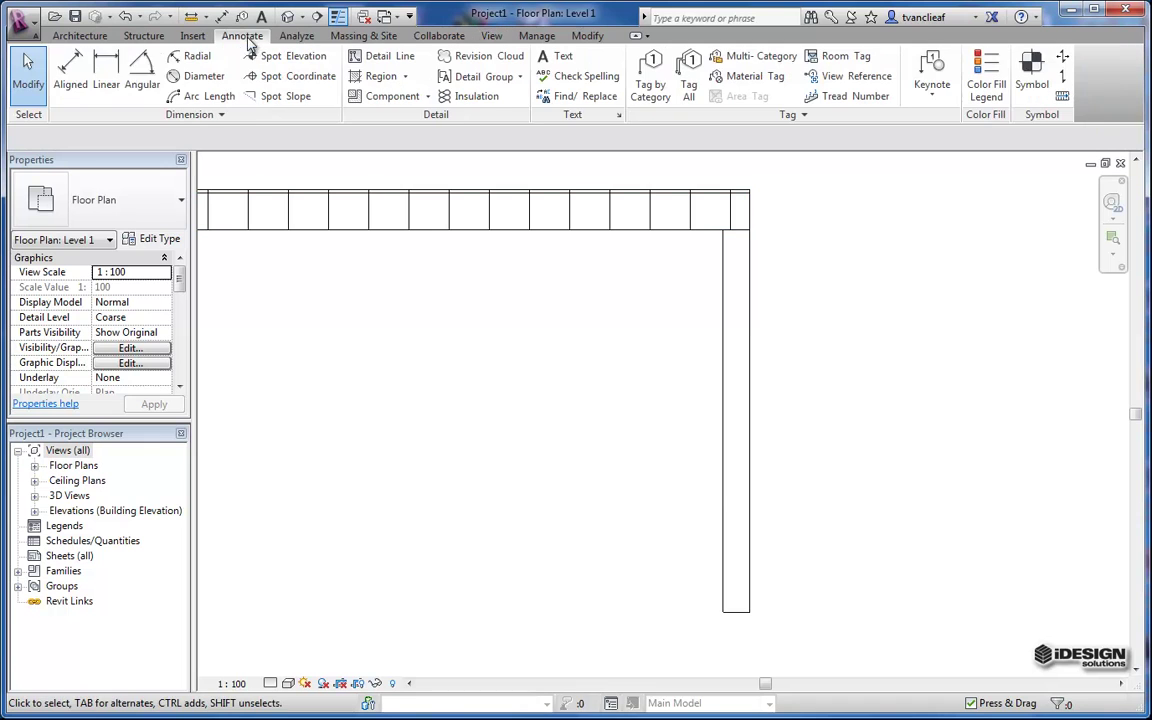
{"action": "left_click", "coordinate": [70, 68]}
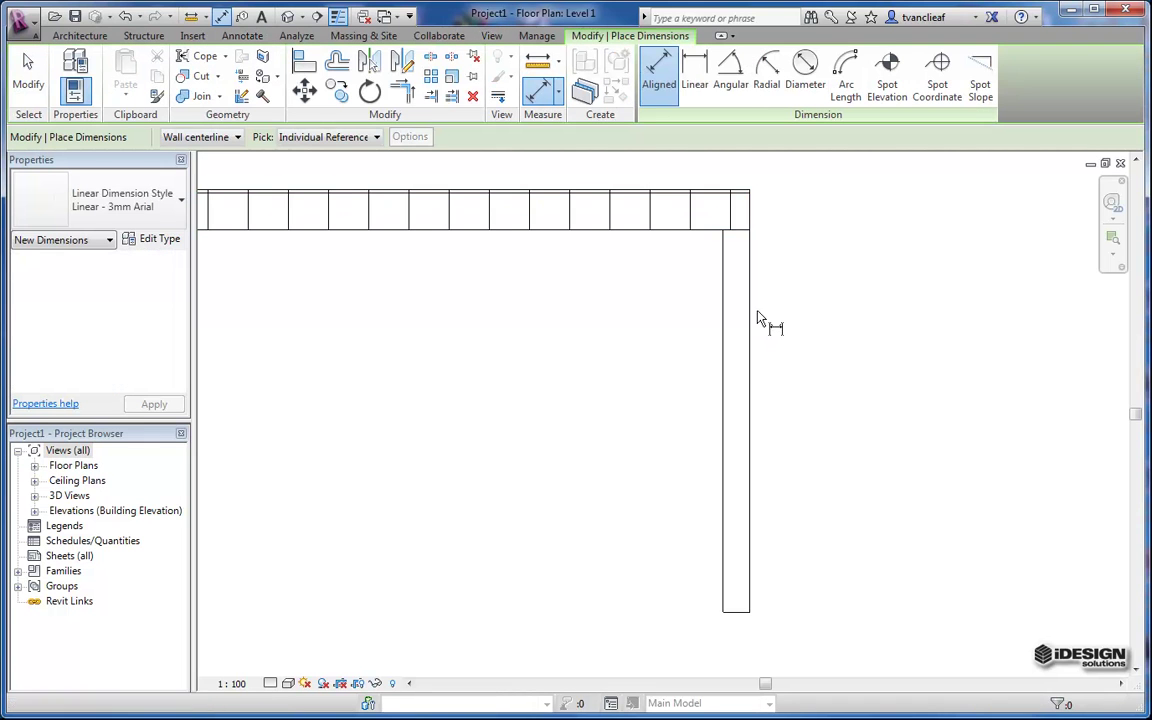
{"action": "left_click", "coordinate": [724, 213]}
{"action": "left_click", "coordinate": [737, 620]}
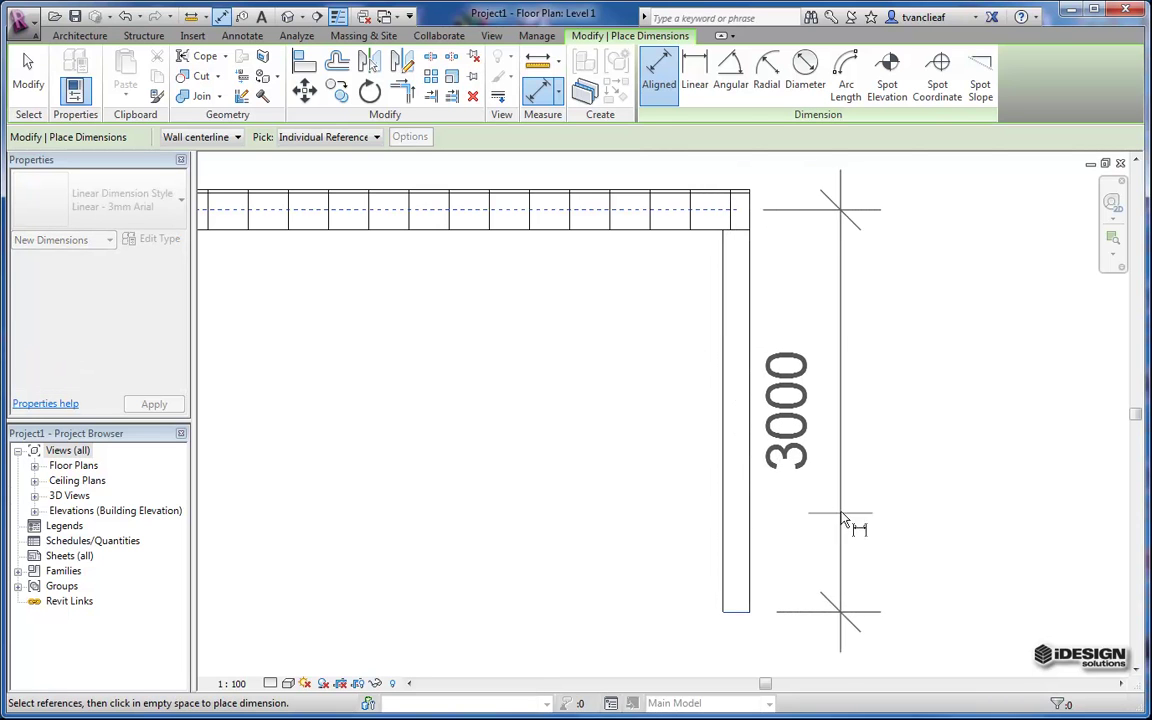
{"action": "left_click", "coordinate": [846, 530]}
{"action": "scroll", "coordinate": [733, 400], "scroll_direction": "down", "scroll_amount": 1}
{"action": "scroll", "coordinate": [645, 455], "scroll_direction": "down", "scroll_amount": 2}
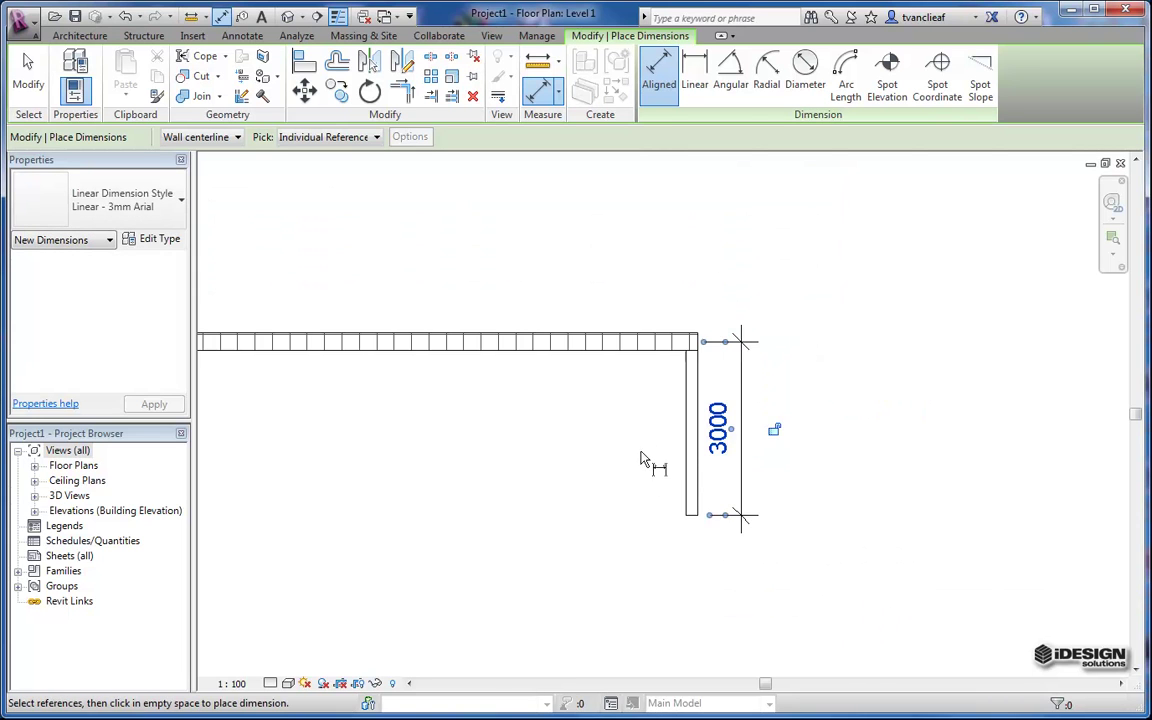
{"action": "middle_click_drag", "start_coordinate": [665, 445], "coordinate": [756, 422]}
{"action": "key", "text": "Escape"}
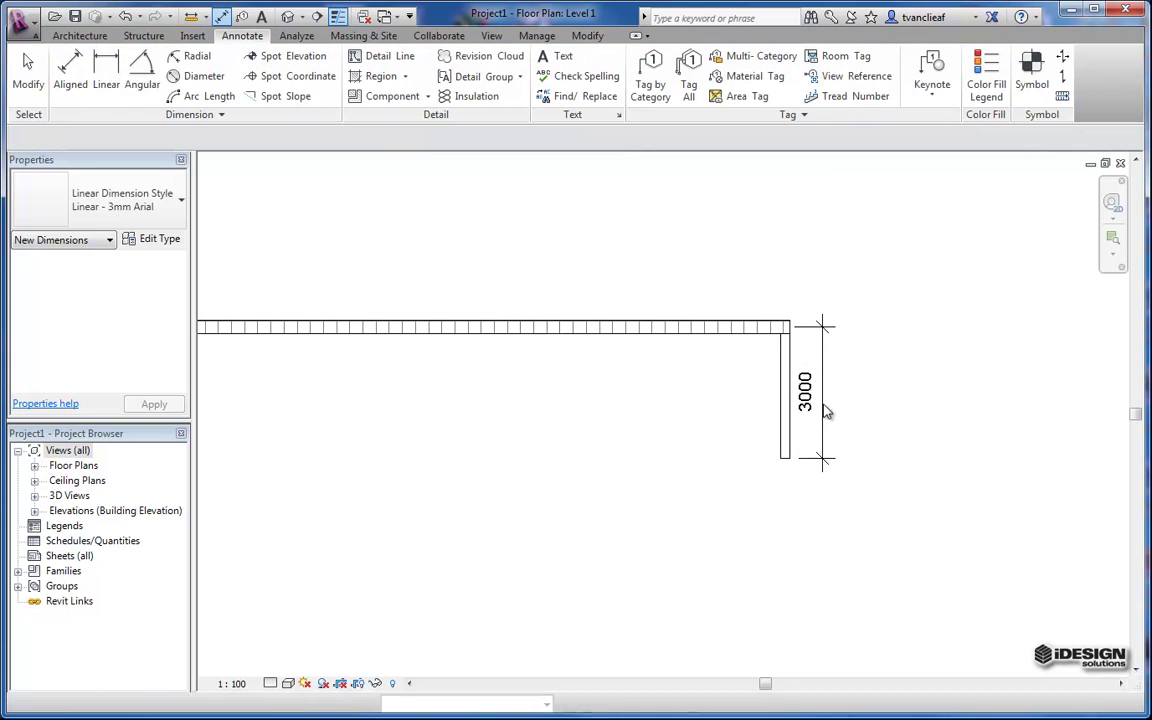
Set the Level 1 plan's view scale to 1:200.
{"action": "left_click", "coordinate": [232, 683]}
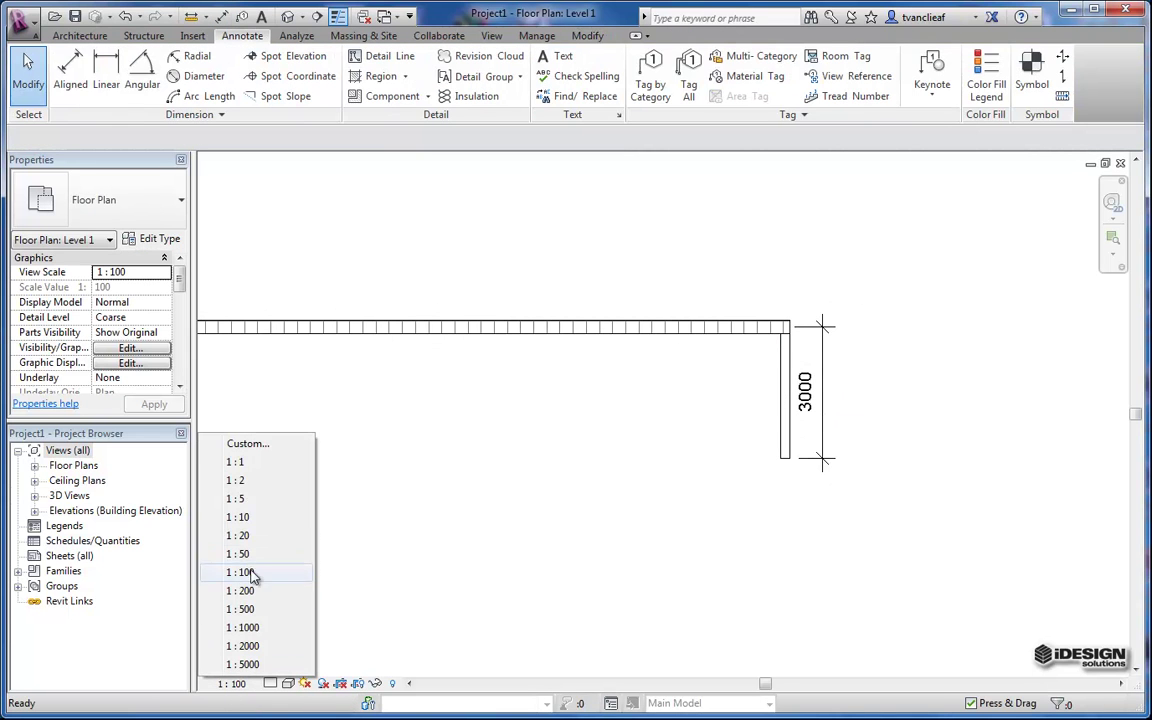
{"action": "left_click", "coordinate": [248, 588]}
{"action": "scroll", "coordinate": [776, 303], "scroll_direction": "up", "scroll_amount": 6}
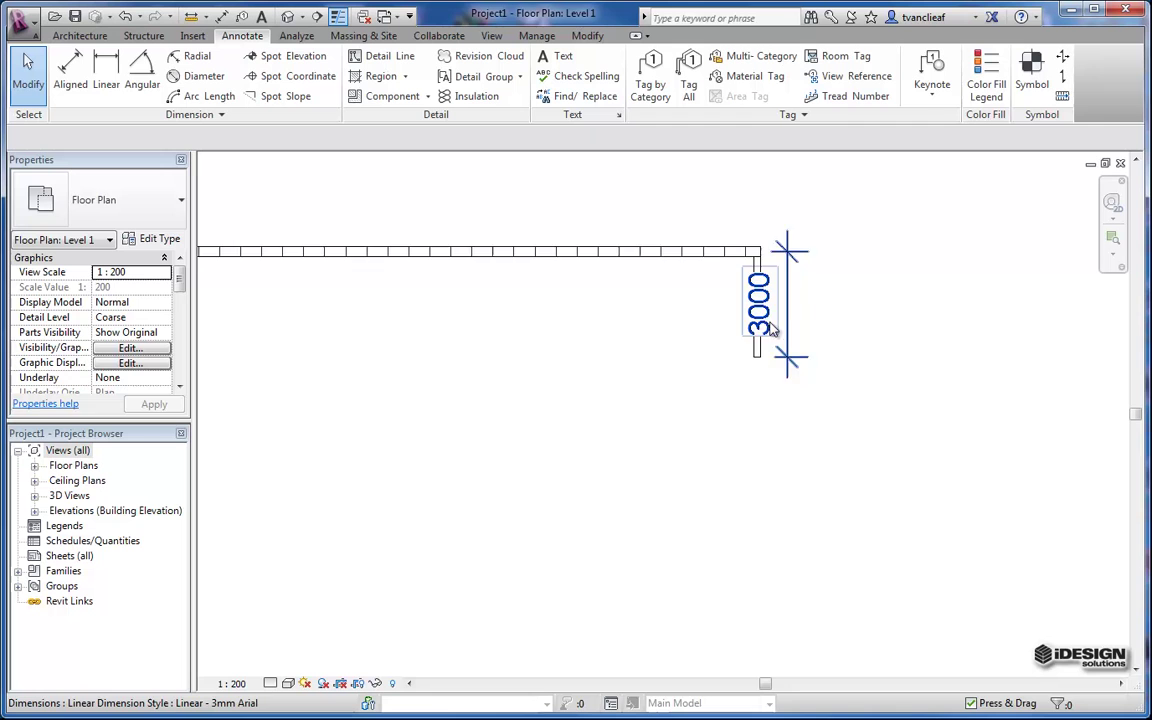
{"action": "scroll", "coordinate": [762, 285], "scroll_direction": "up", "scroll_amount": 2}
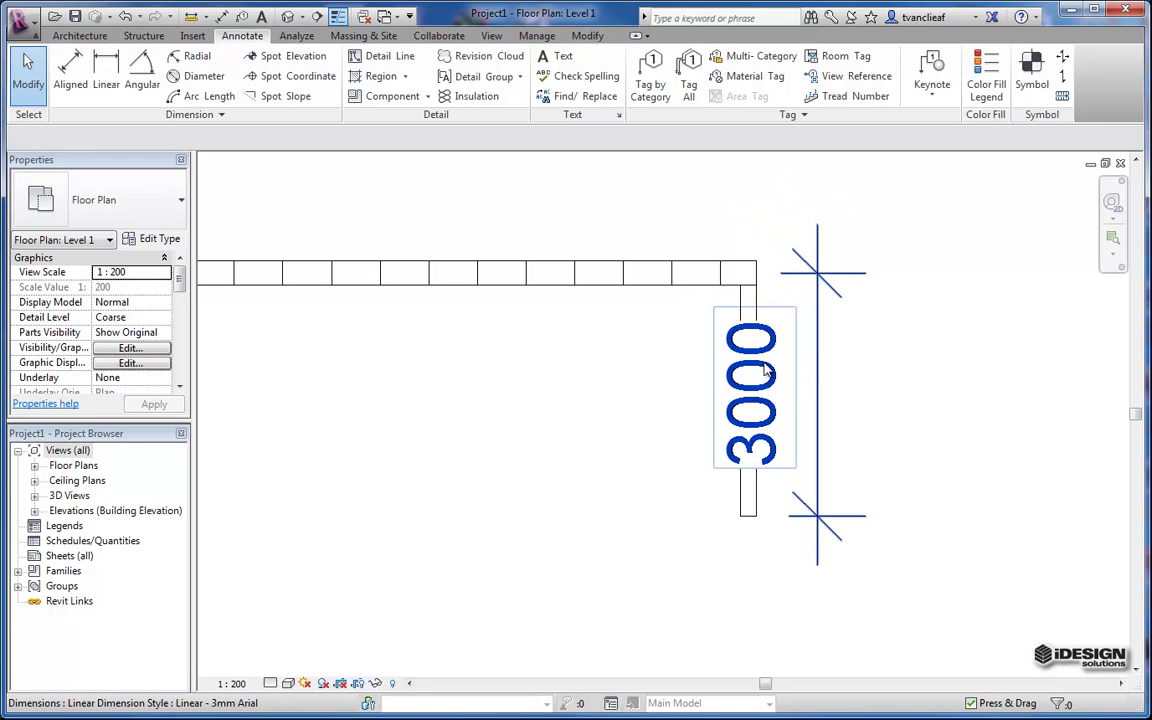
Move the 3000 dimension further right of the wall, keeping the scale at 1:200.
{"action": "mouse_move", "coordinate": [818, 398]}
{"action": "left_mouse_down"}
{"action": "mouse_move", "coordinate": [886, 392]}
{"action": "mouse_move", "coordinate": [876, 405]}
{"action": "left_mouse_up"}
{"action": "left_click", "coordinate": [658, 393]}
{"action": "scroll", "coordinate": [632, 437], "scroll_direction": "down", "scroll_amount": 3}
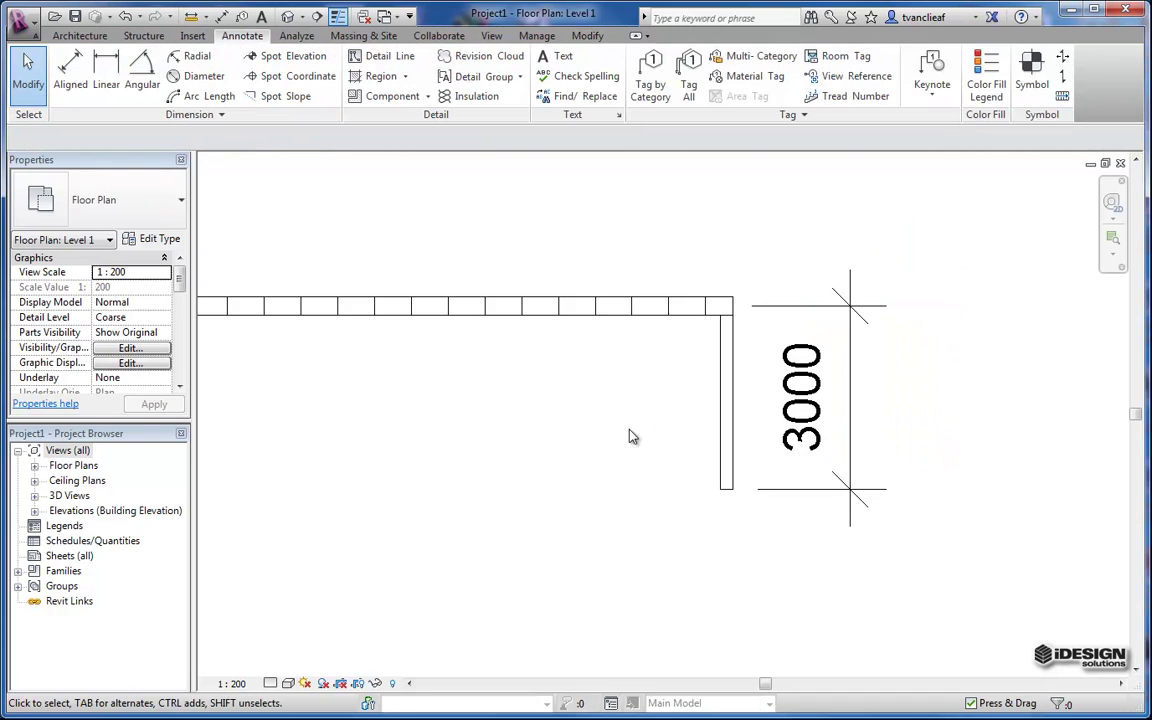
{"action": "middle_click_drag", "start_coordinate": [614, 452], "coordinate": [647, 447]}
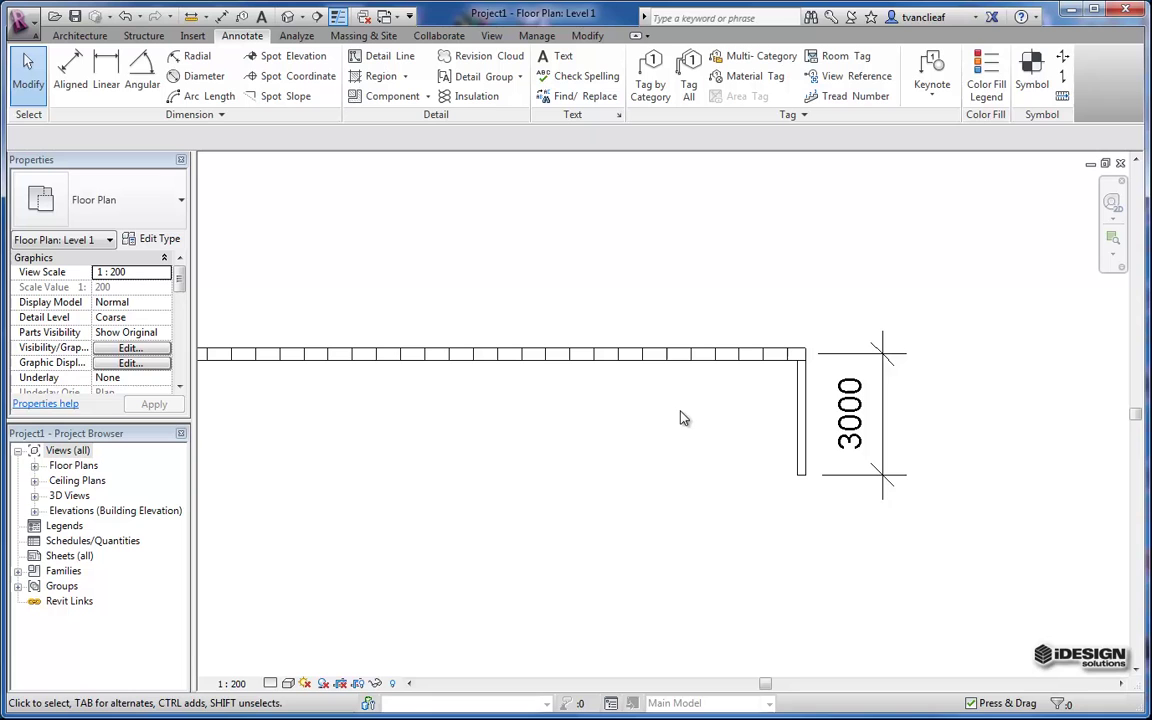
{"action": "left_click", "coordinate": [232, 683]}
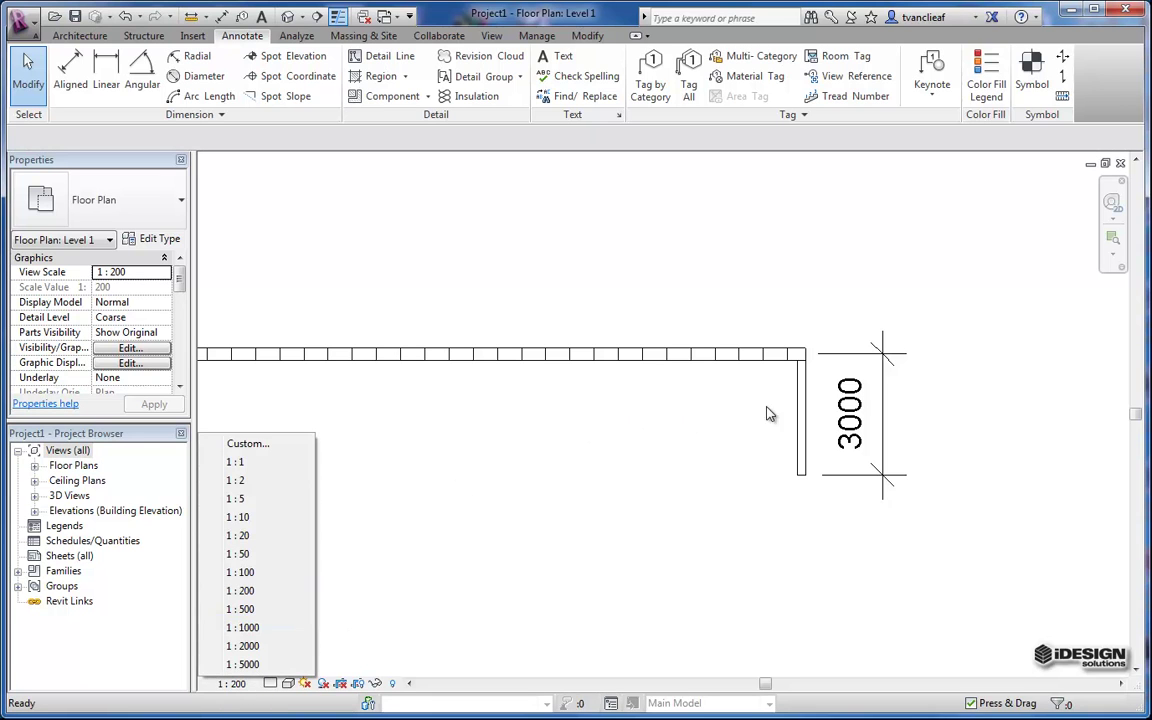
{"action": "left_click", "coordinate": [601, 491]}
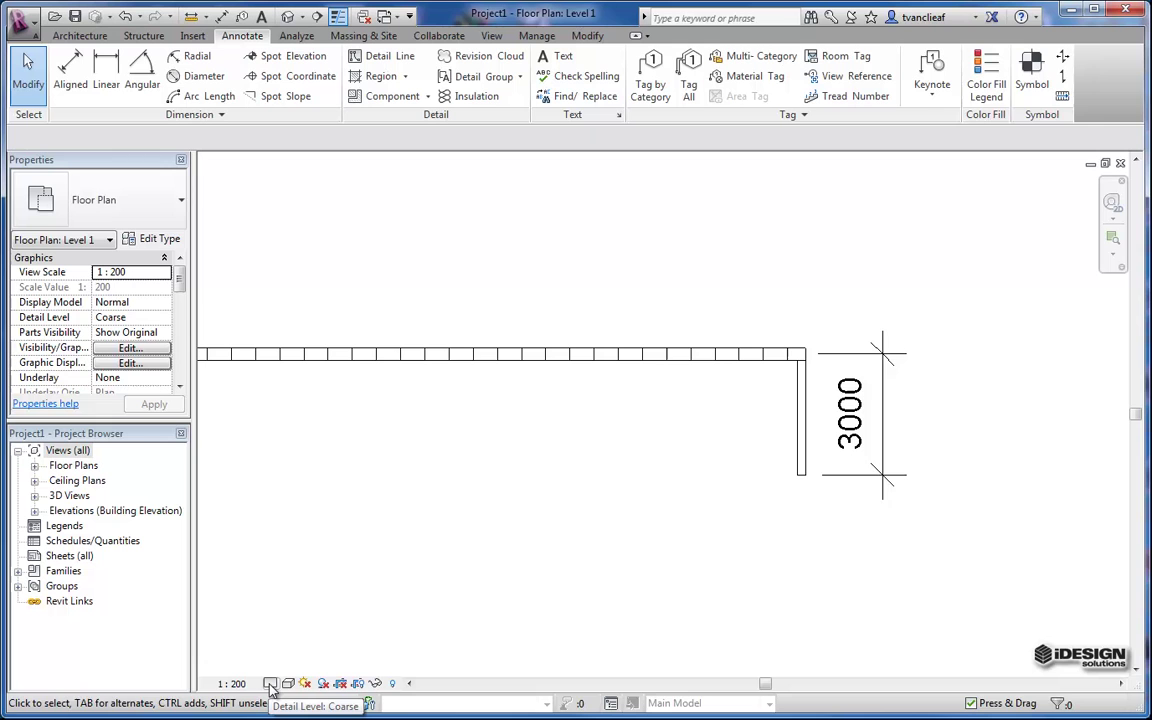
Raise the plan's detail level from Coarse to Medium, then to Fine.
{"action": "scroll", "coordinate": [790, 368], "scroll_direction": "up", "scroll_amount": 5}
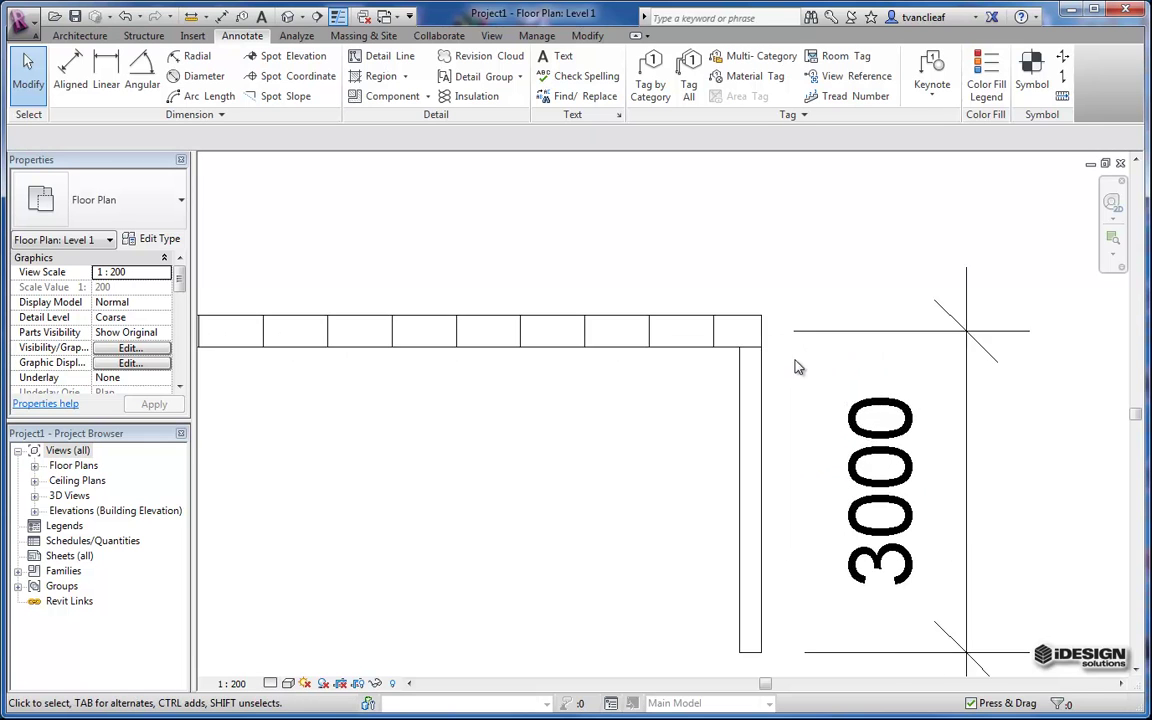
{"action": "scroll", "coordinate": [765, 372], "scroll_direction": "up", "scroll_amount": 3}
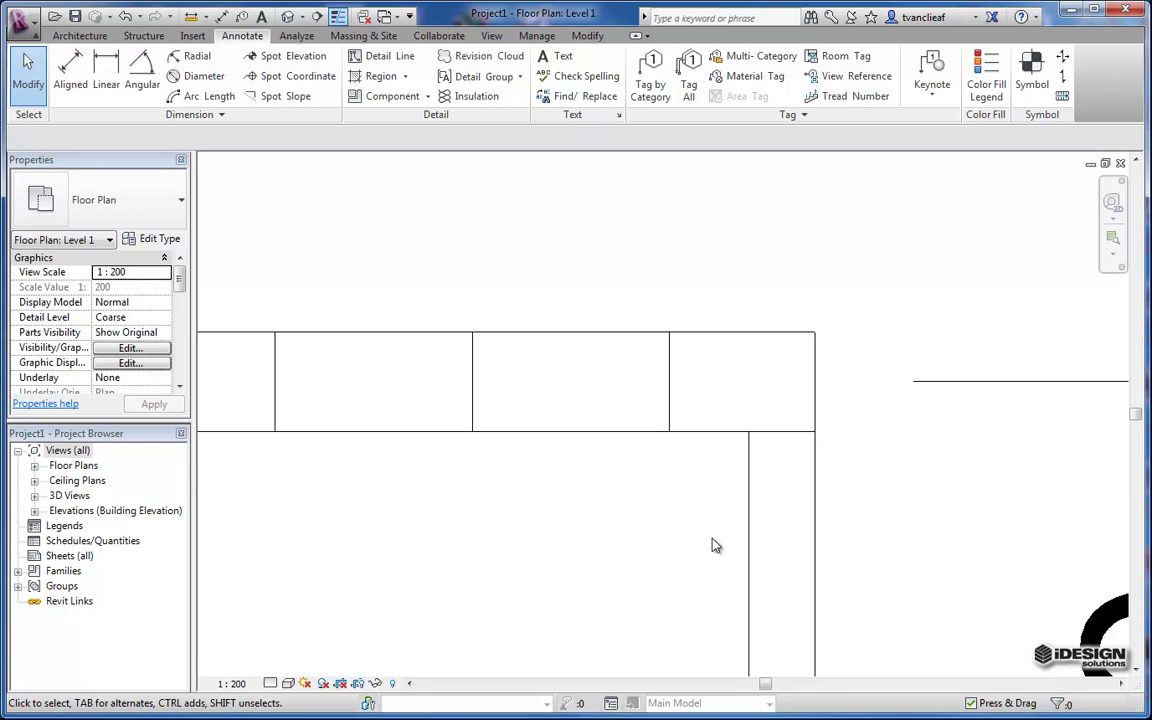
{"action": "left_click", "coordinate": [274, 684]}
{"action": "left_click", "coordinate": [289, 646]}
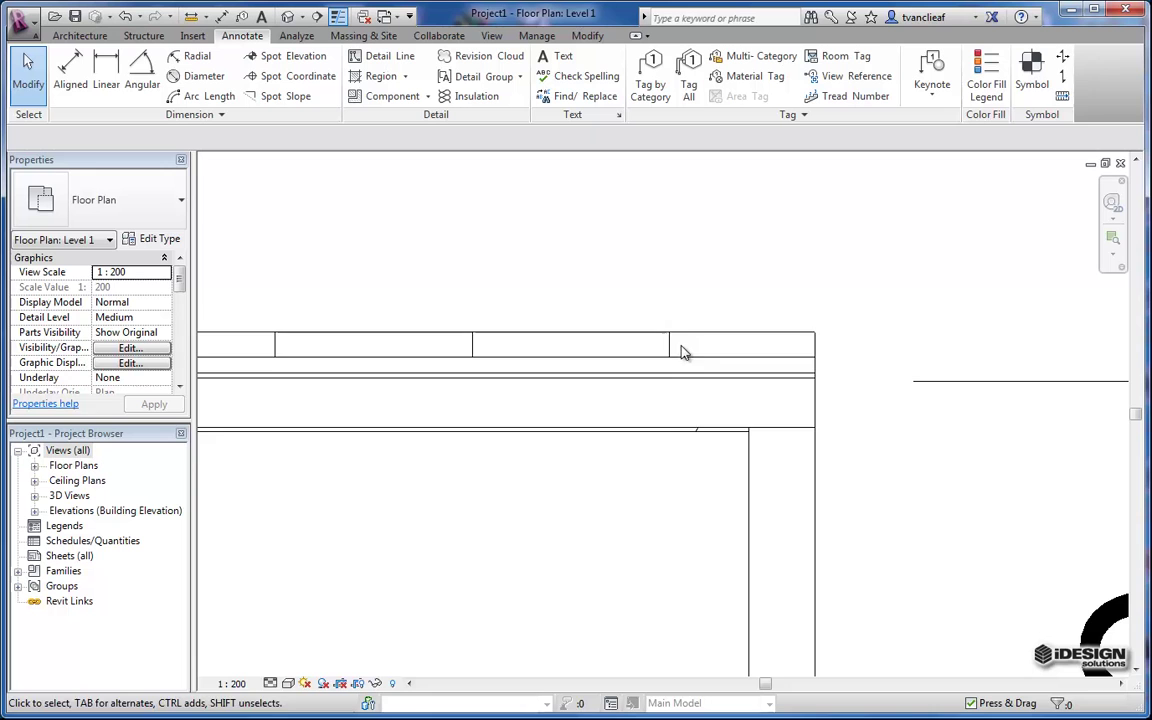
{"action": "left_click", "coordinate": [274, 684]}
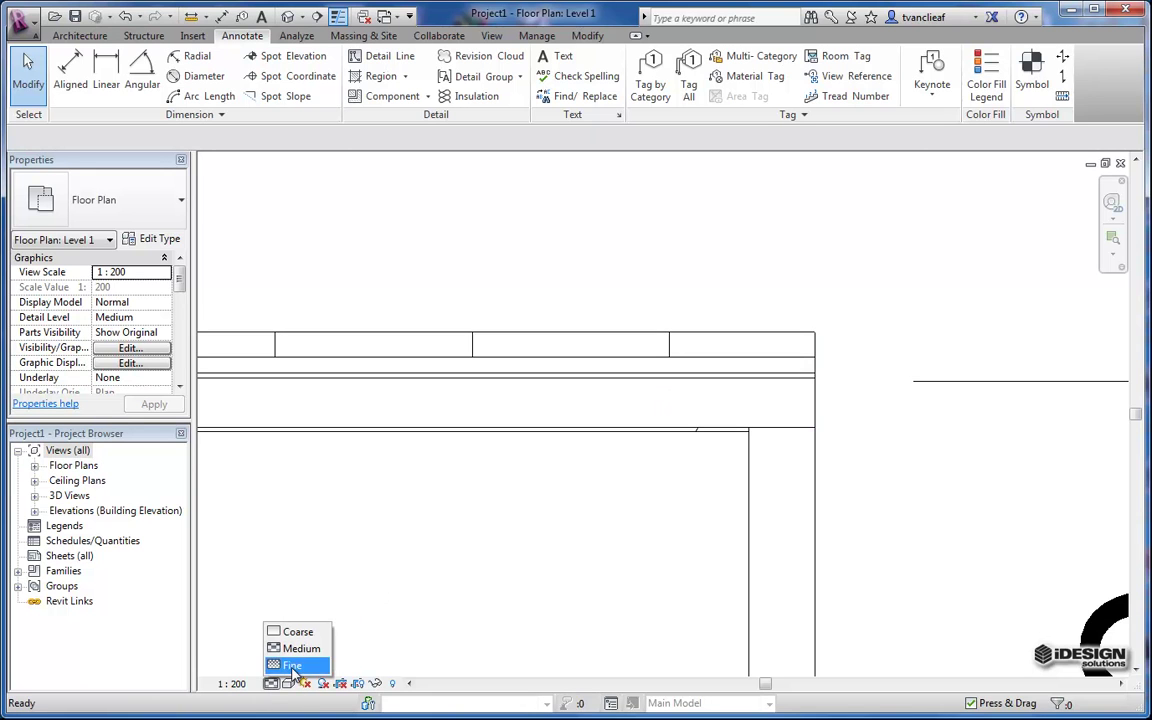
{"action": "left_click", "coordinate": [289, 662]}
{"action": "scroll", "coordinate": [586, 450], "scroll_direction": "down", "scroll_amount": 4}
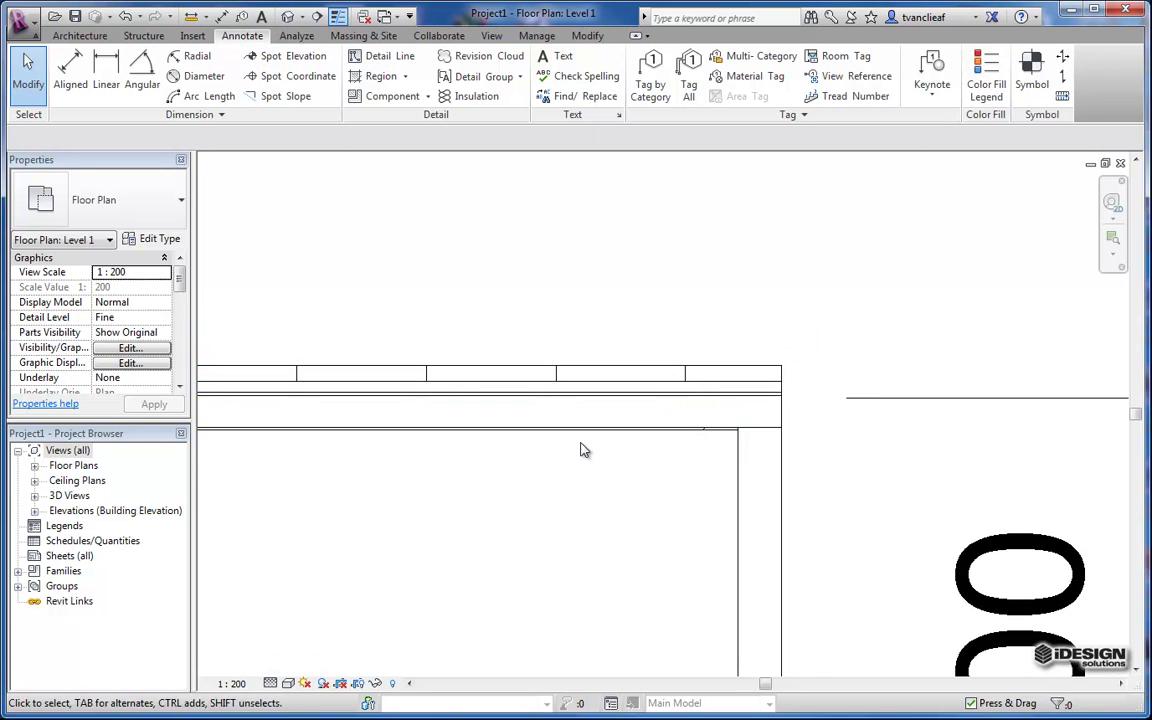
{"action": "scroll", "coordinate": [812, 341], "scroll_direction": "up", "scroll_amount": 3}
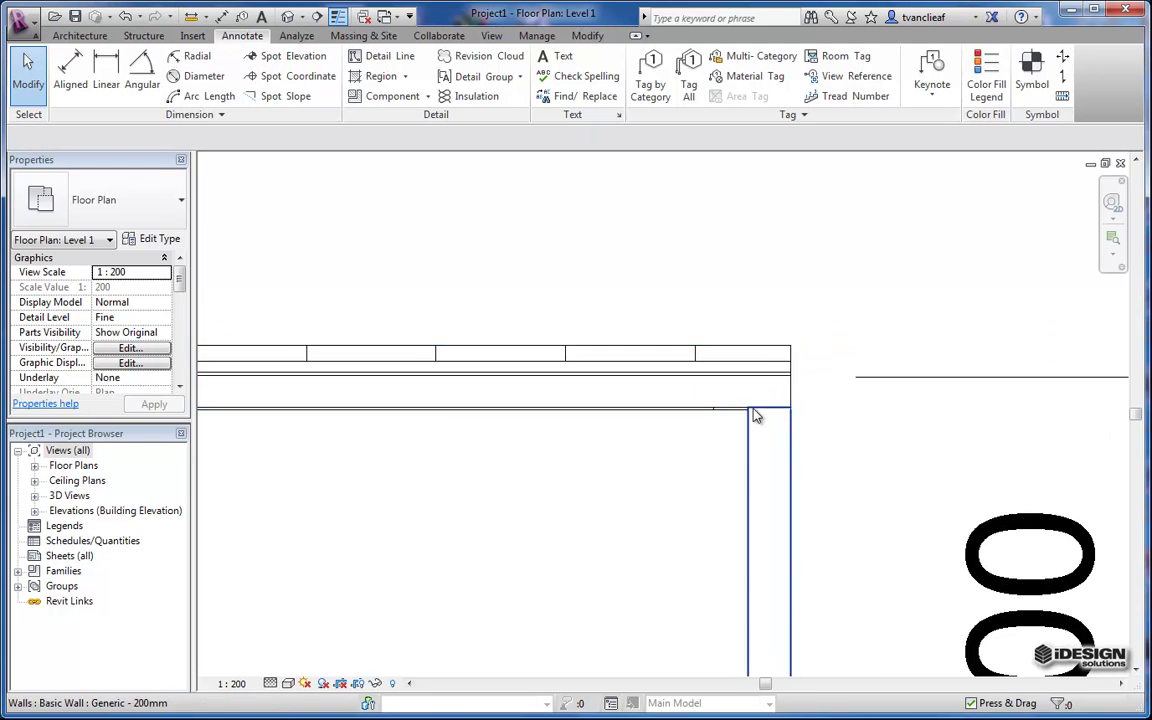
{"action": "left_click", "coordinate": [274, 684]}
{"action": "left_click", "coordinate": [290, 664]}
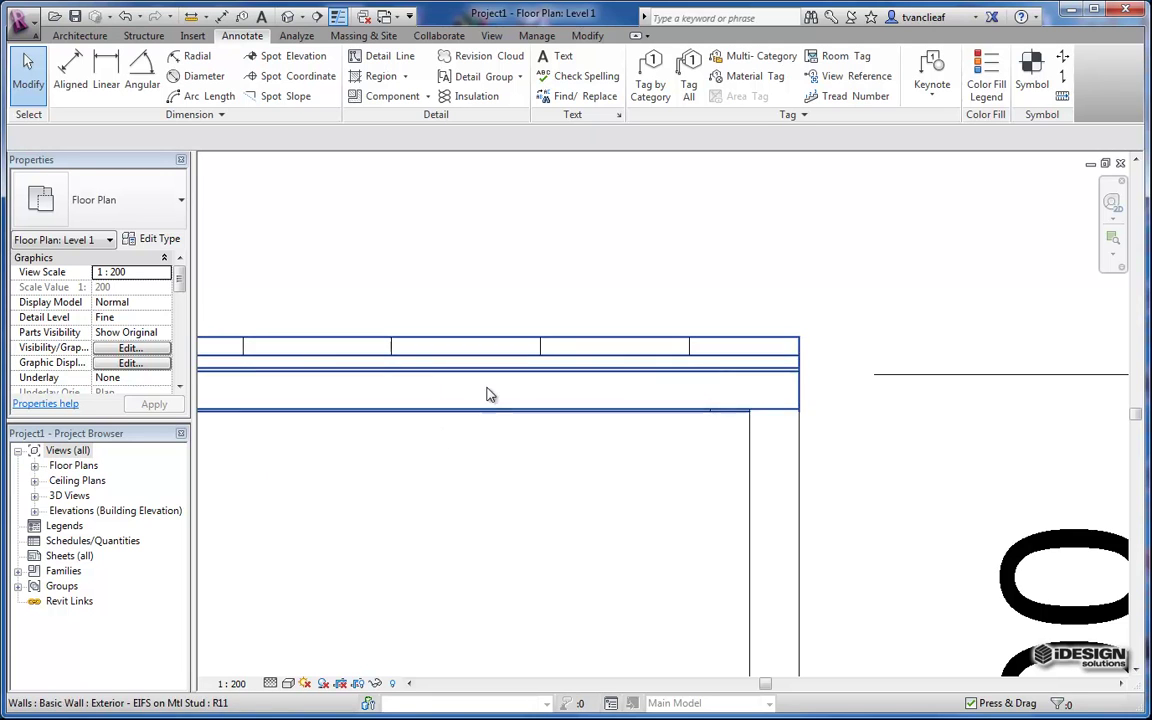
Select the horizontal wall and view its type properties without changing them.
{"action": "left_click", "coordinate": [599, 375]}
{"action": "left_click", "coordinate": [156, 239]}
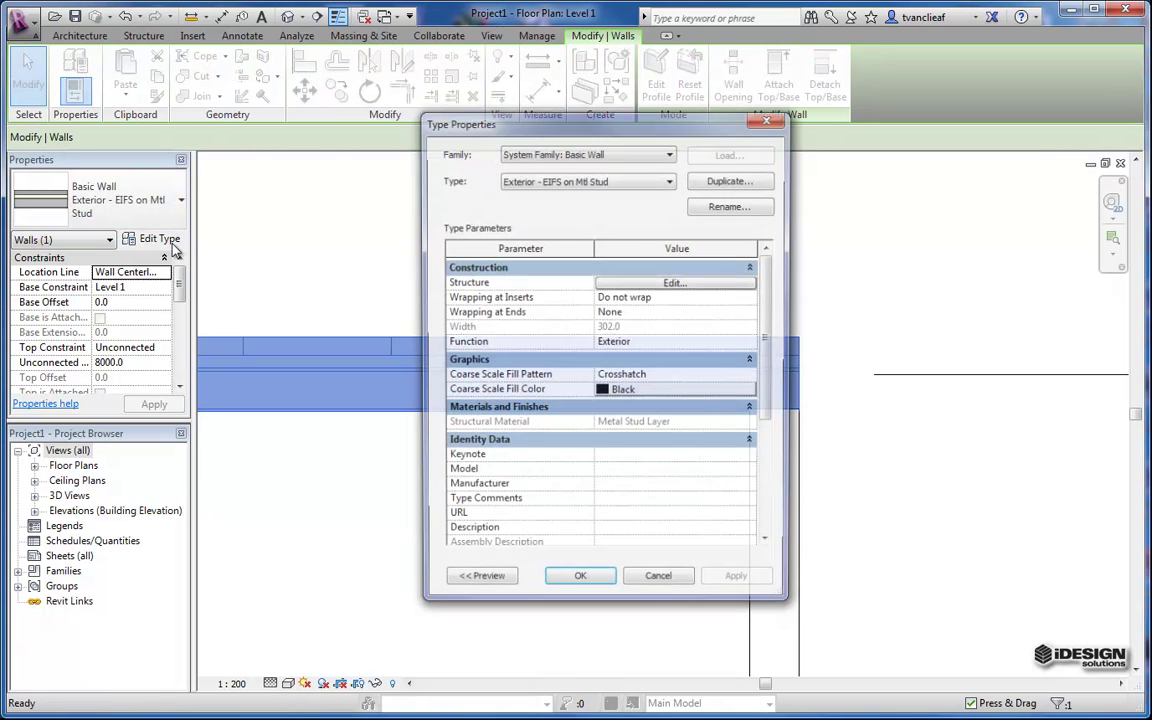
{"action": "left_click", "coordinate": [659, 583]}
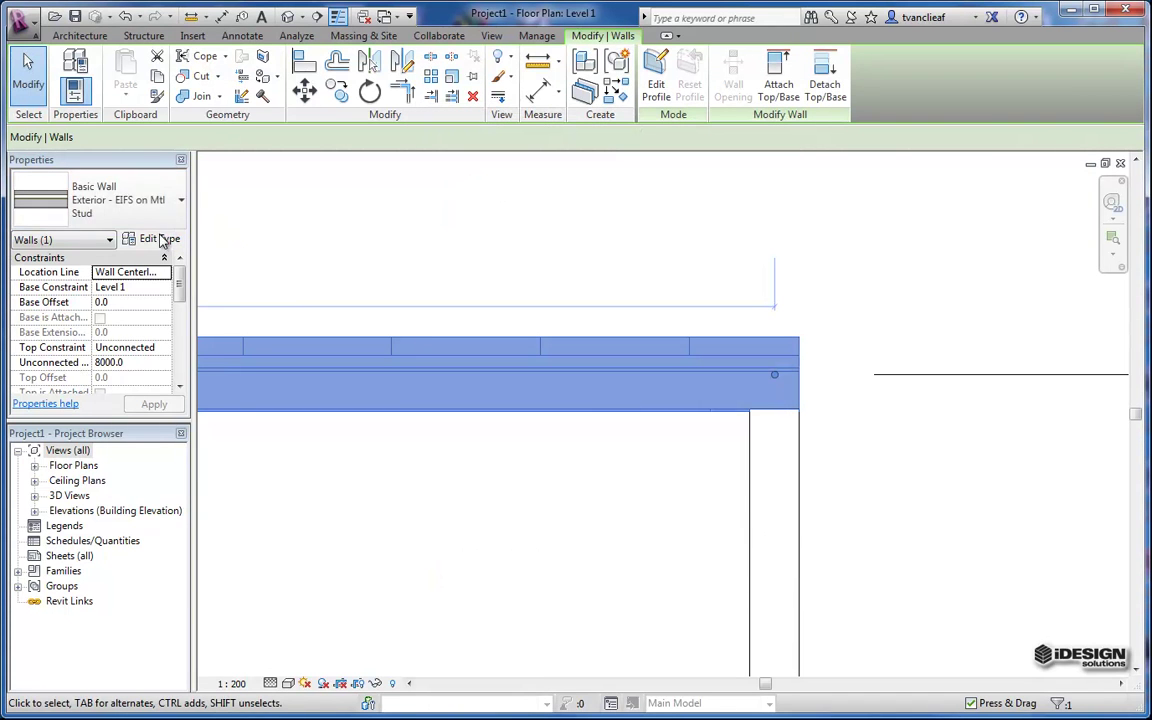
Switch the wall type to Interior - 138mm Partition (1-hr) and reselect both walls to check.
{"action": "left_click", "coordinate": [148, 210]}
{"action": "scroll", "coordinate": [154, 424], "scroll_direction": "down", "scroll_amount": 4}
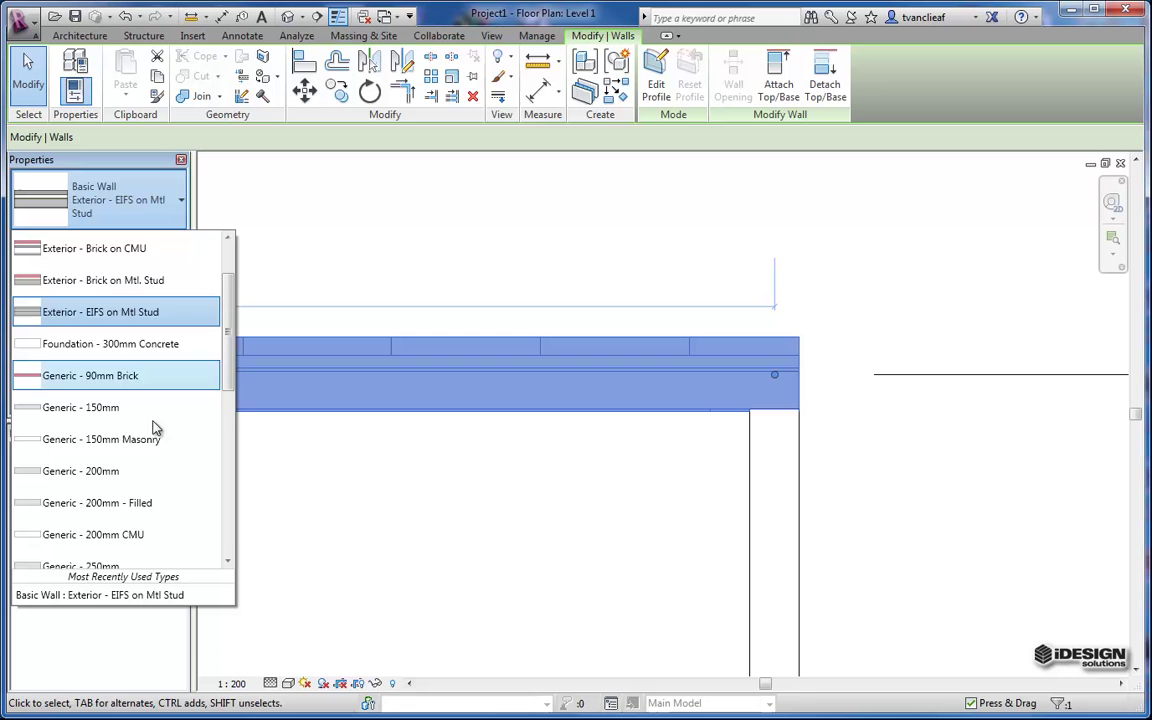
{"action": "scroll", "coordinate": [150, 456], "scroll_direction": "down", "scroll_amount": 5}
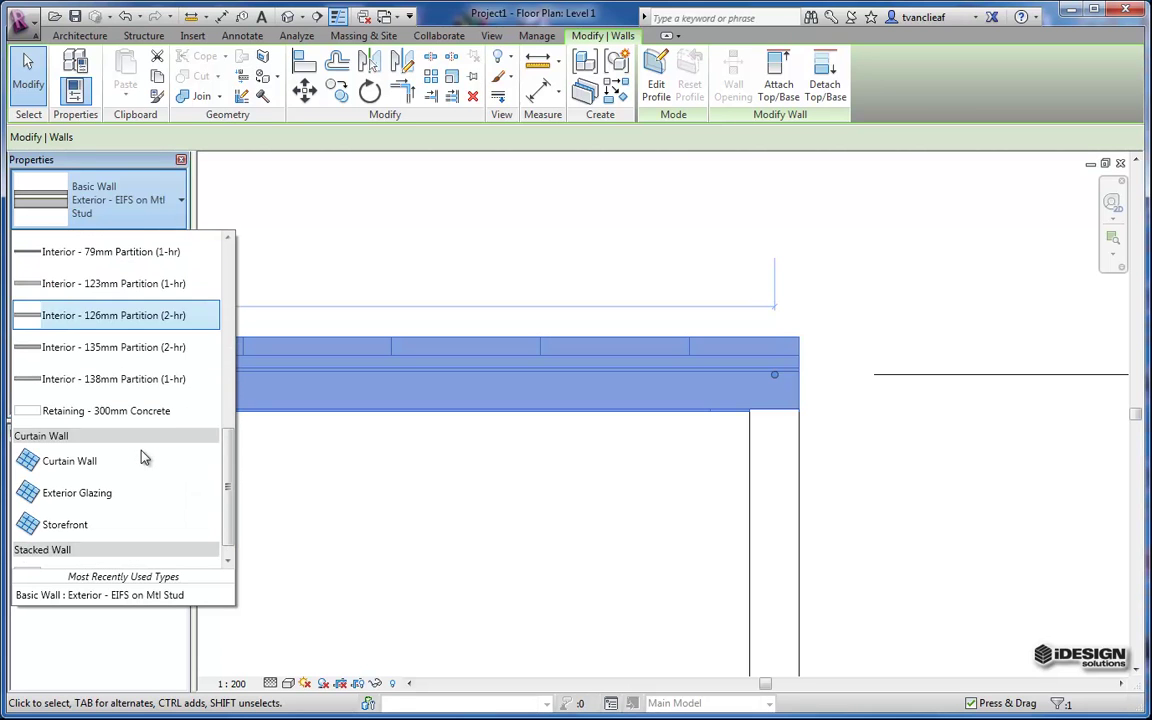
{"action": "left_click", "coordinate": [122, 379]}
{"action": "left_click", "coordinate": [786, 413]}
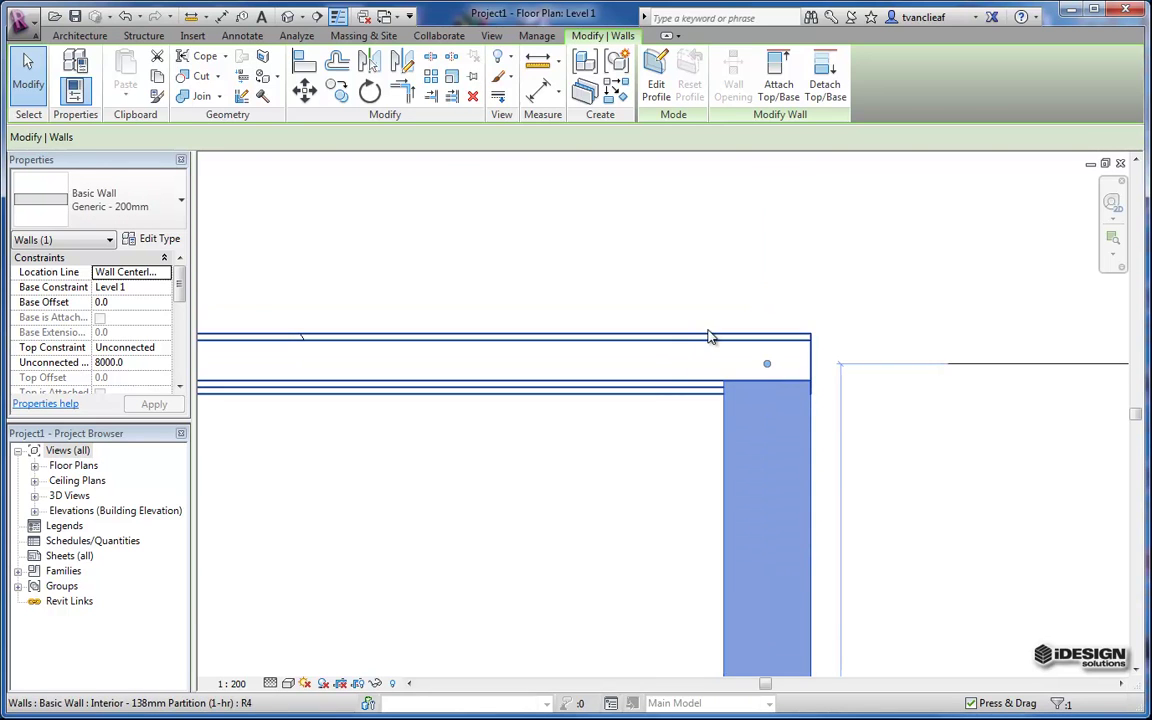
{"action": "left_click", "coordinate": [684, 390]}
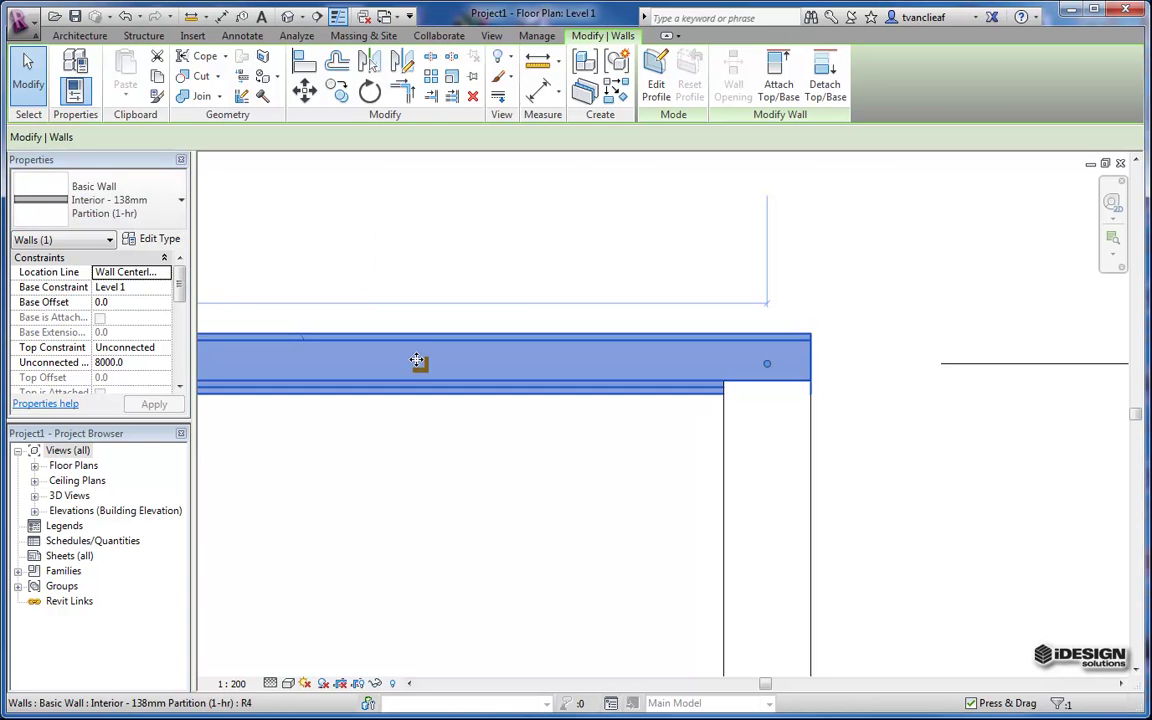
{"action": "scroll", "coordinate": [586, 345], "scroll_direction": "down", "scroll_amount": 1}
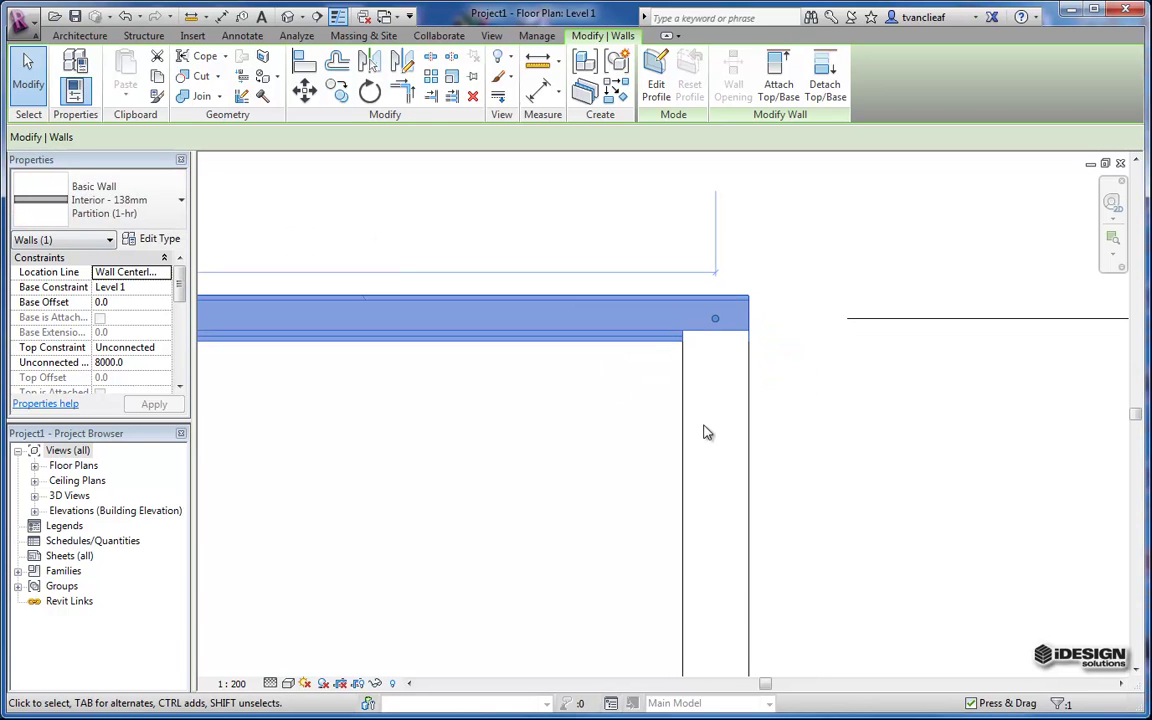
{"action": "scroll", "coordinate": [735, 350], "scroll_direction": "up", "scroll_amount": 2}
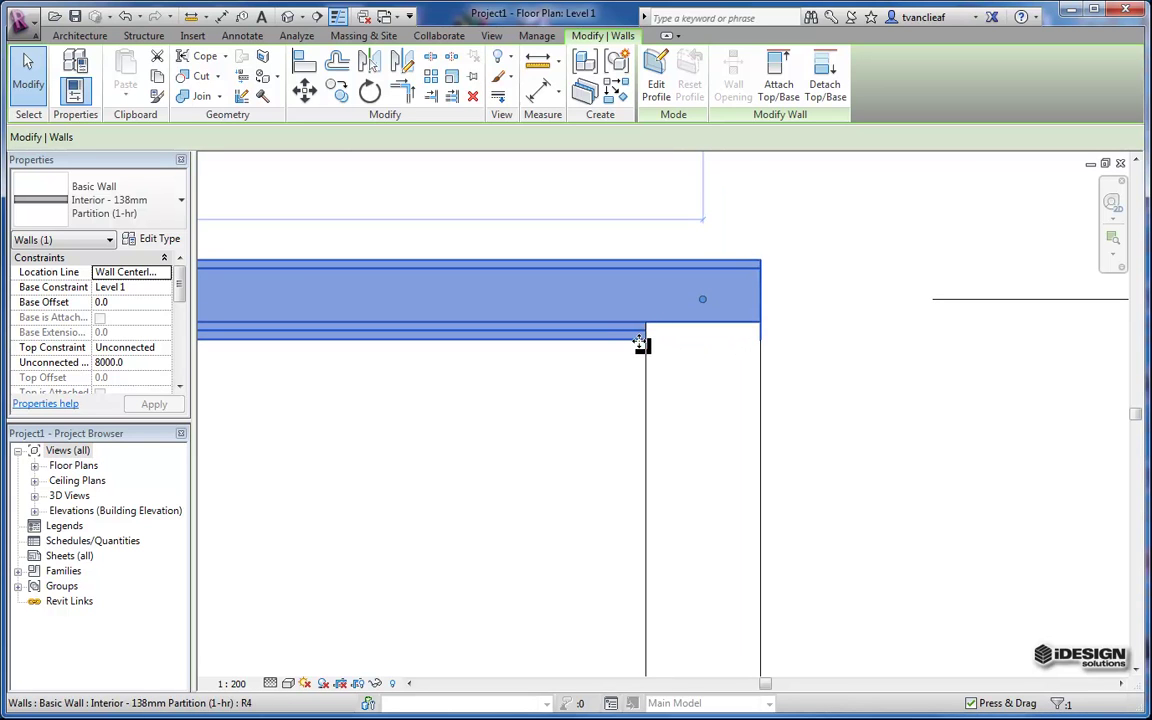
{"action": "left_click", "coordinate": [650, 450]}
{"action": "left_click", "coordinate": [178, 205]}
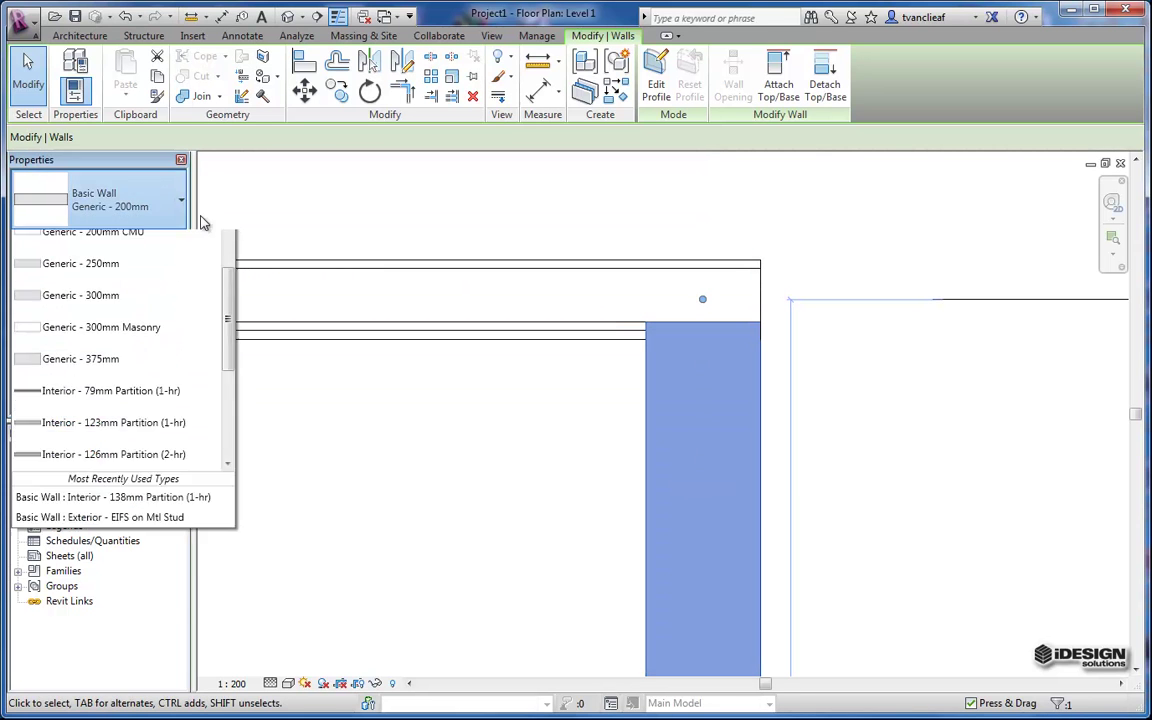
{"action": "scroll", "coordinate": [130, 360], "scroll_direction": "up", "scroll_amount": 4}
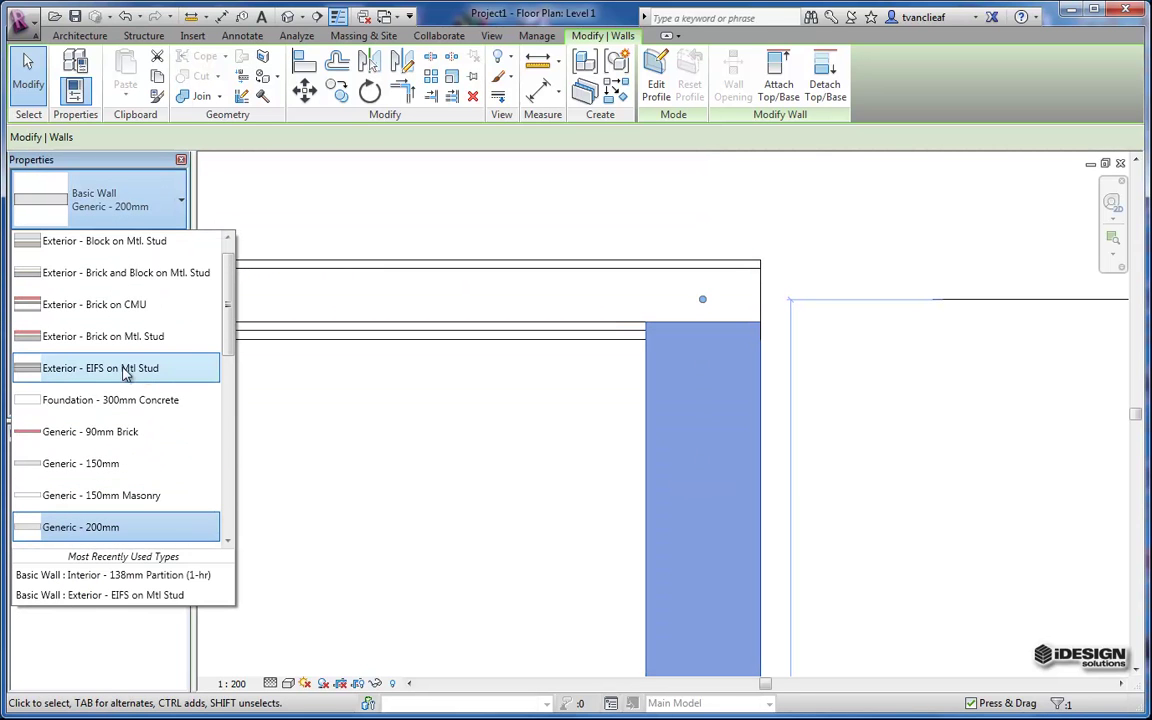
{"action": "left_click", "coordinate": [100, 336]}
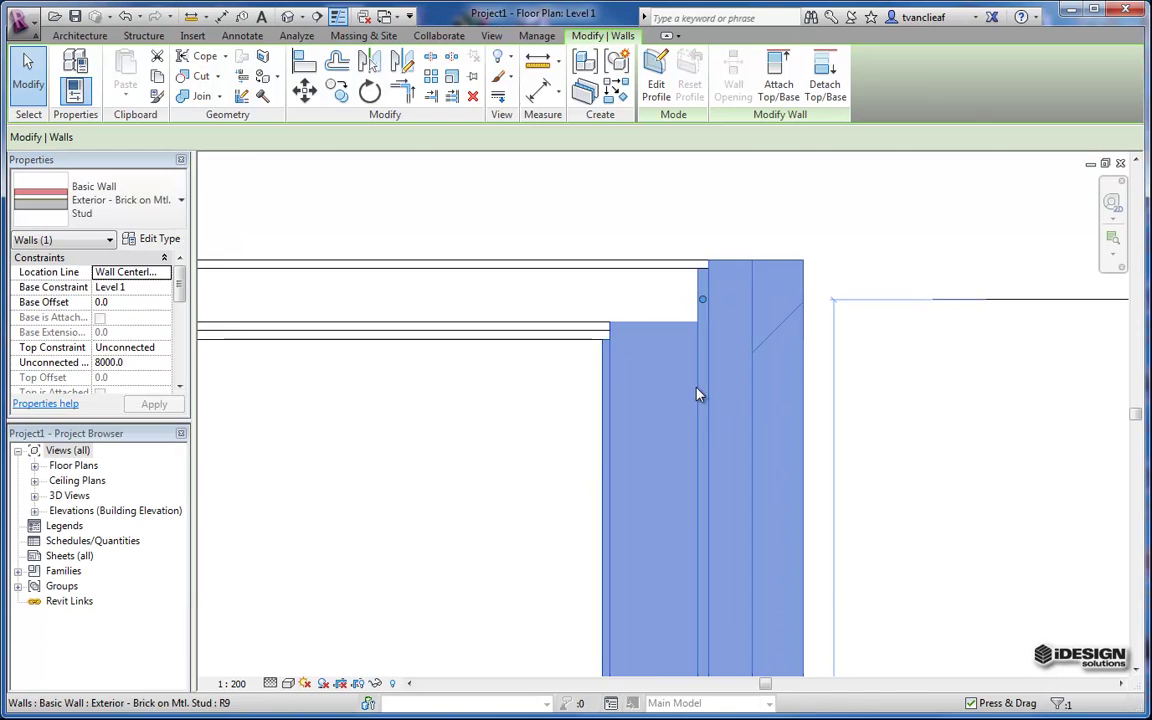
{"action": "key", "text": "Escape"}
{"action": "scroll", "coordinate": [700, 320], "scroll_direction": "down", "scroll_amount": 1}
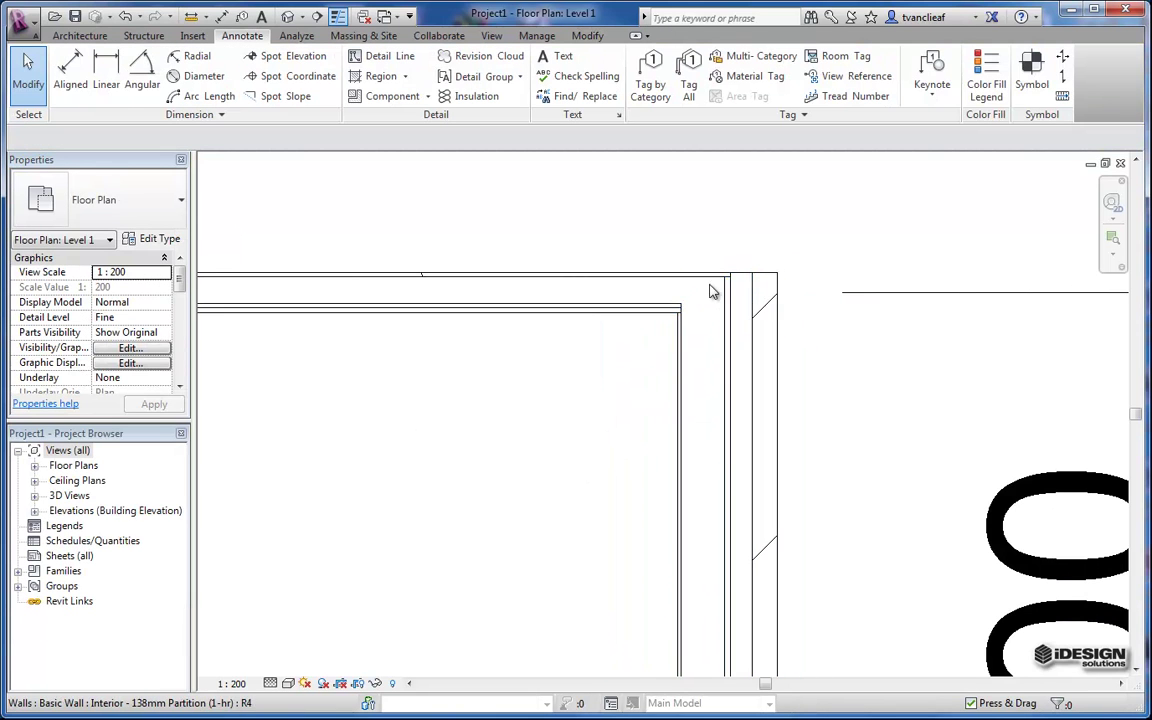
{"action": "scroll", "coordinate": [750, 316], "scroll_direction": "up", "scroll_amount": 1}
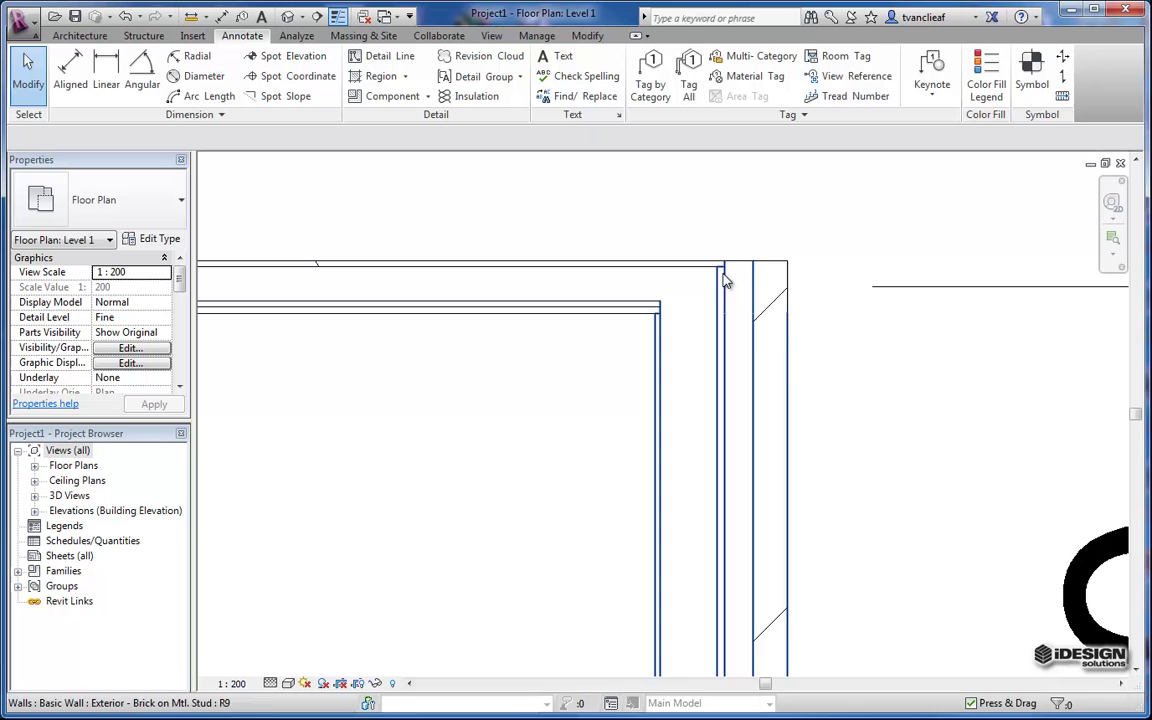
{"action": "scroll", "coordinate": [658, 330], "scroll_direction": "down", "scroll_amount": 1}
{"action": "scroll", "coordinate": [765, 298], "scroll_direction": "up", "scroll_amount": 1}
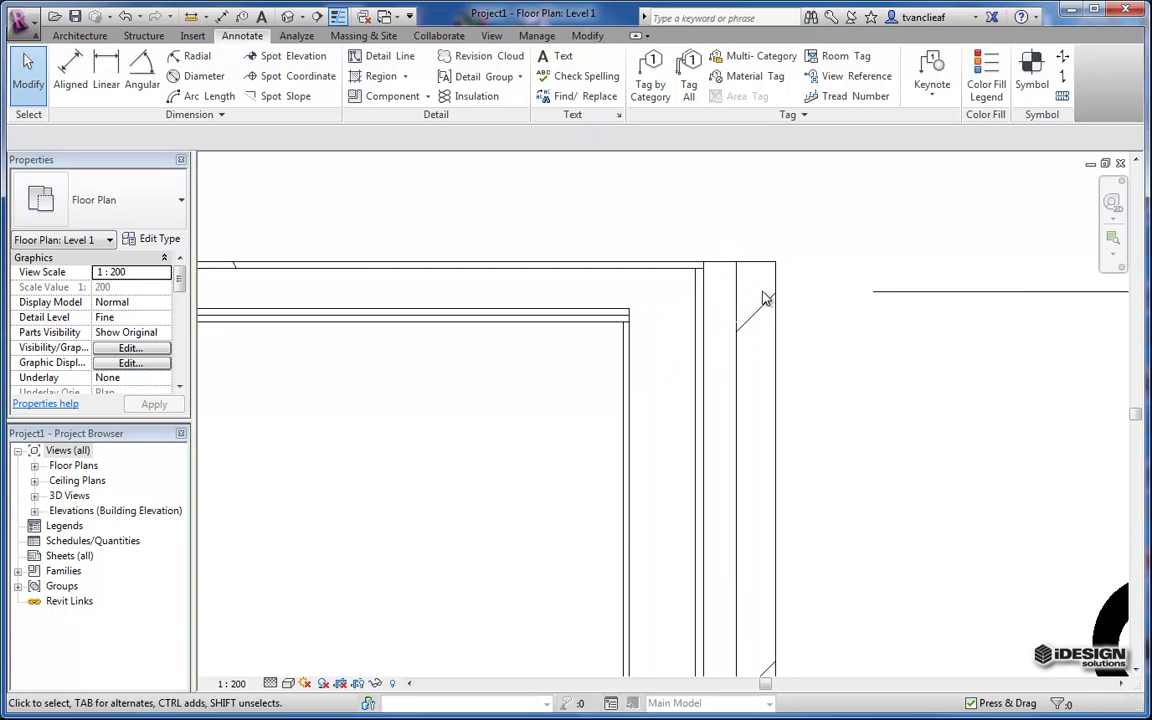
{"action": "scroll", "coordinate": [758, 329], "scroll_direction": "down", "scroll_amount": 3}
{"action": "middle_click_drag", "start_coordinate": [766, 386], "coordinate": [746, 257]}
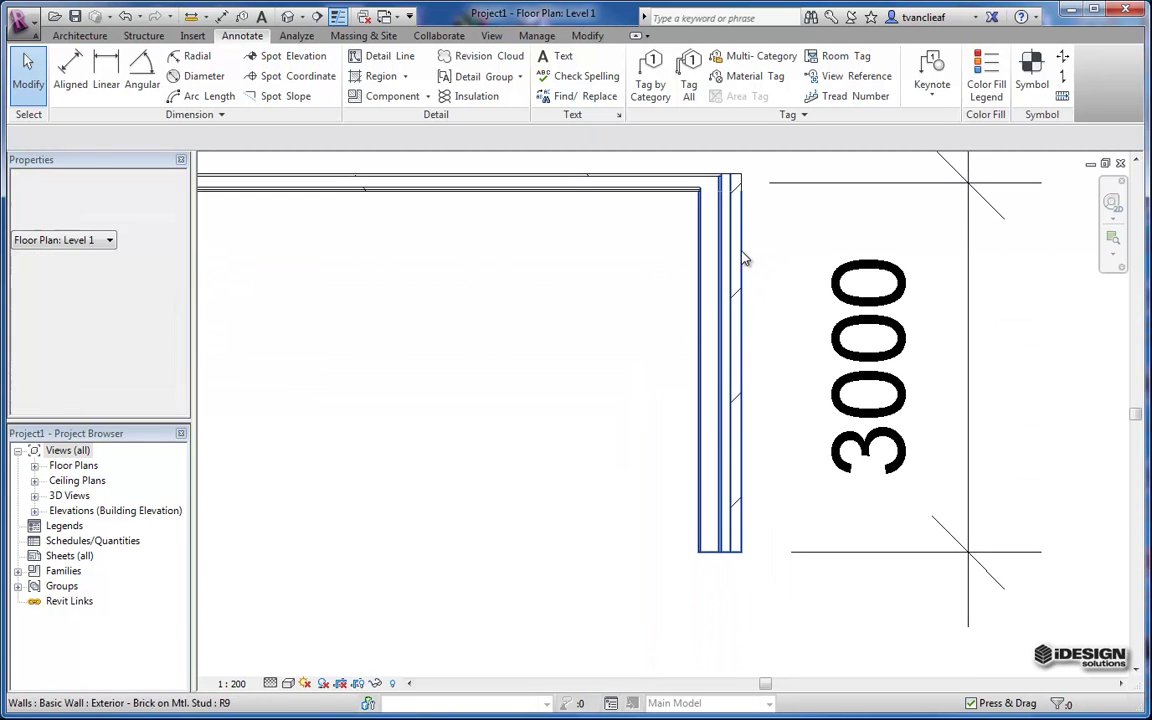
{"action": "left_click", "coordinate": [288, 683]}
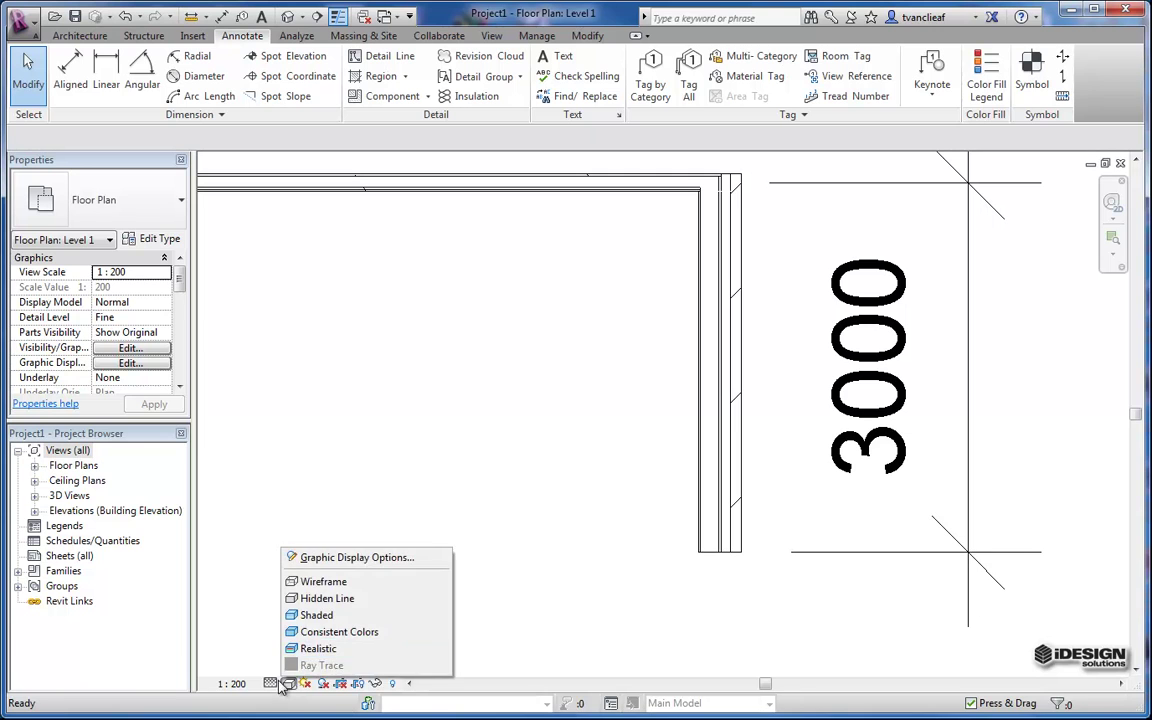
{"action": "left_click", "coordinate": [271, 684]}
{"action": "left_click", "coordinate": [297, 631]}
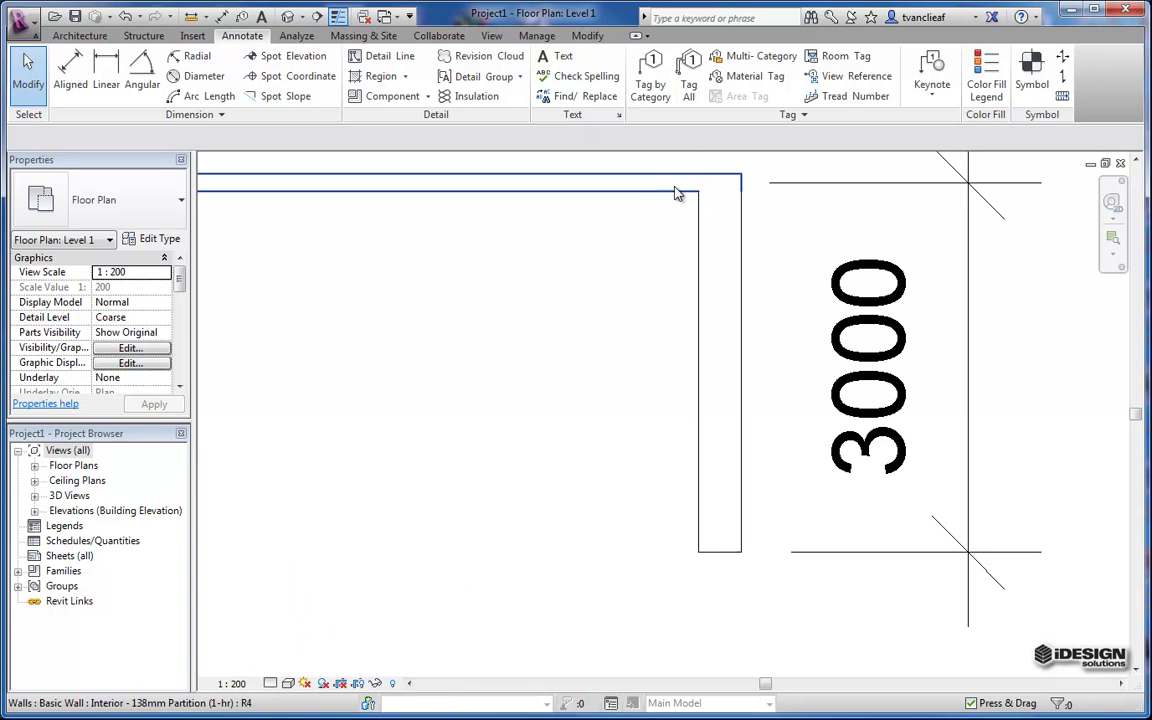
{"action": "left_click", "coordinate": [270, 683]}
{"action": "left_click", "coordinate": [297, 661]}
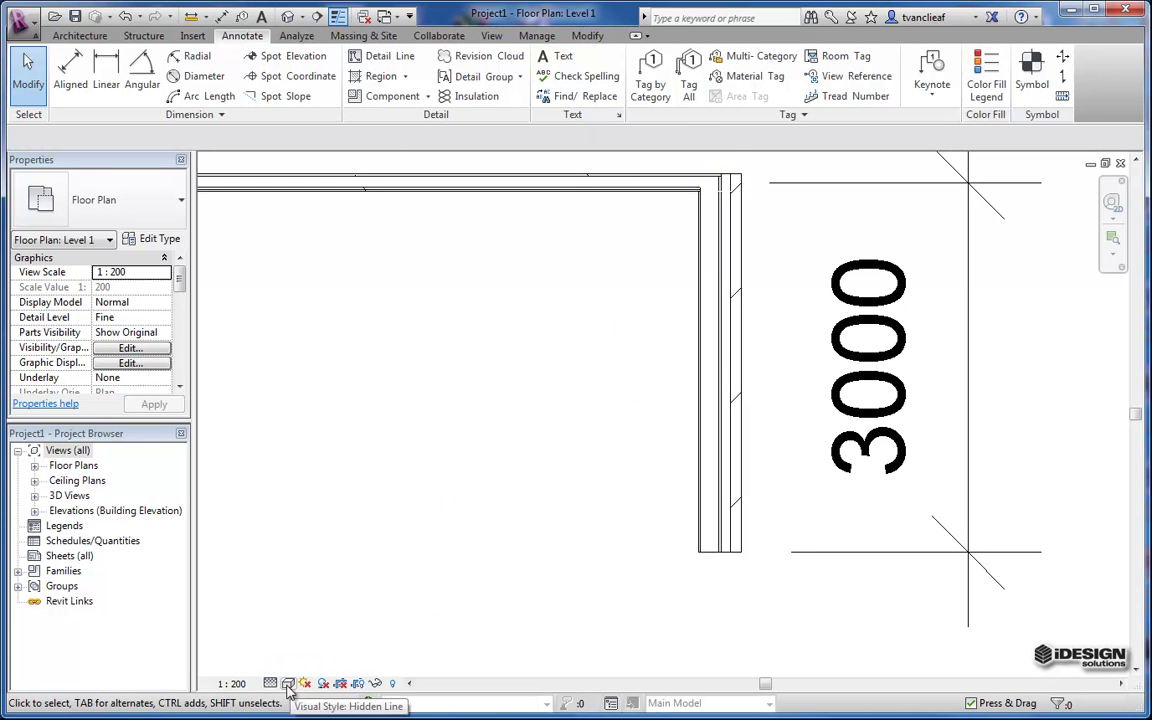
{"action": "middle_click_drag", "start_coordinate": [518, 337], "coordinate": [563, 383]}
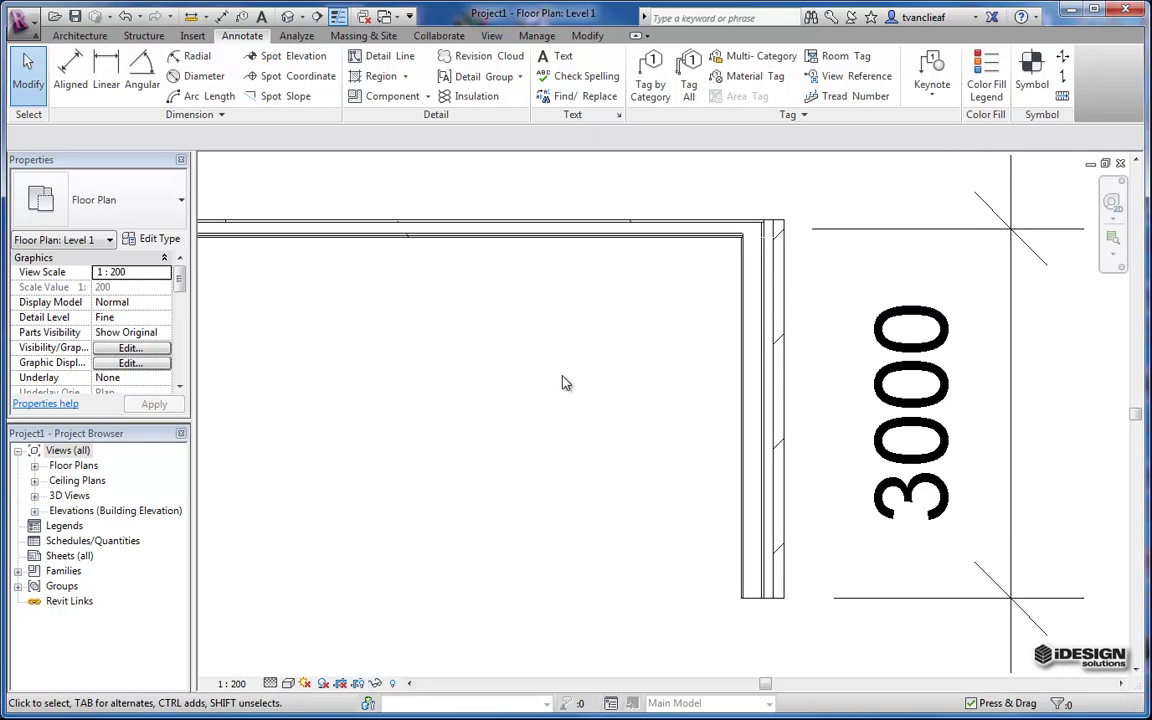
Open the default {3D} view and show it in the Wireframe visual style.
{"action": "left_click", "coordinate": [288, 16]}
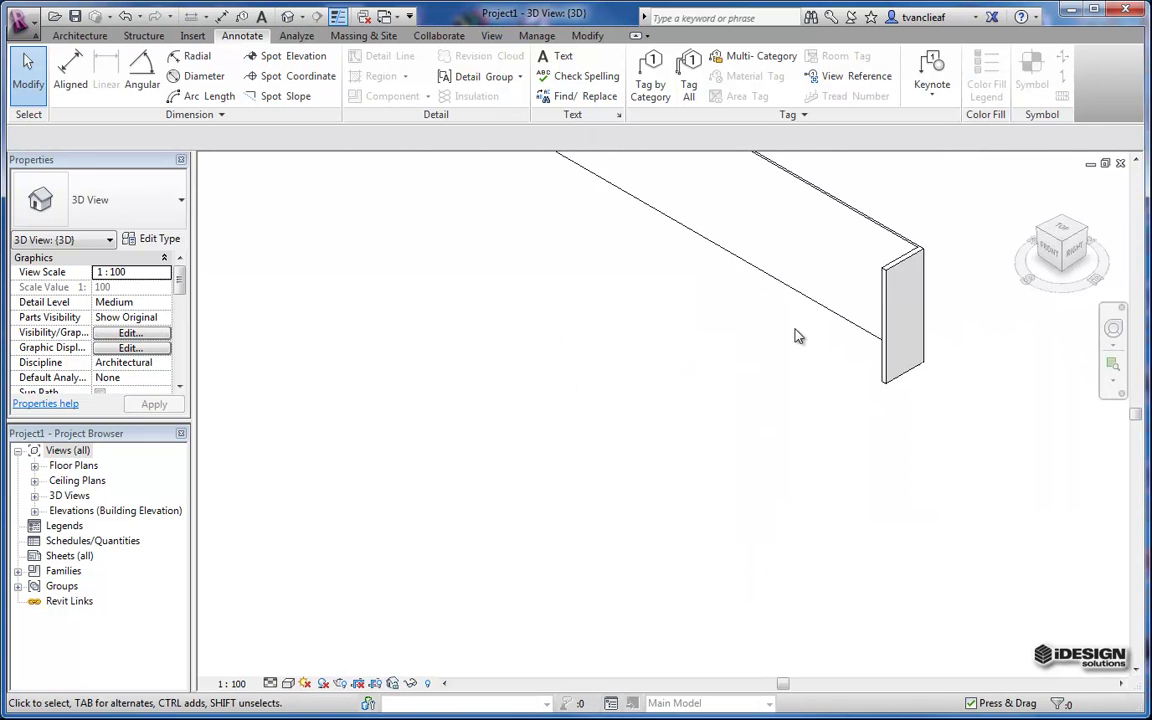
{"action": "middle_click_drag", "start_coordinate": [797, 334], "coordinate": [660, 478]}
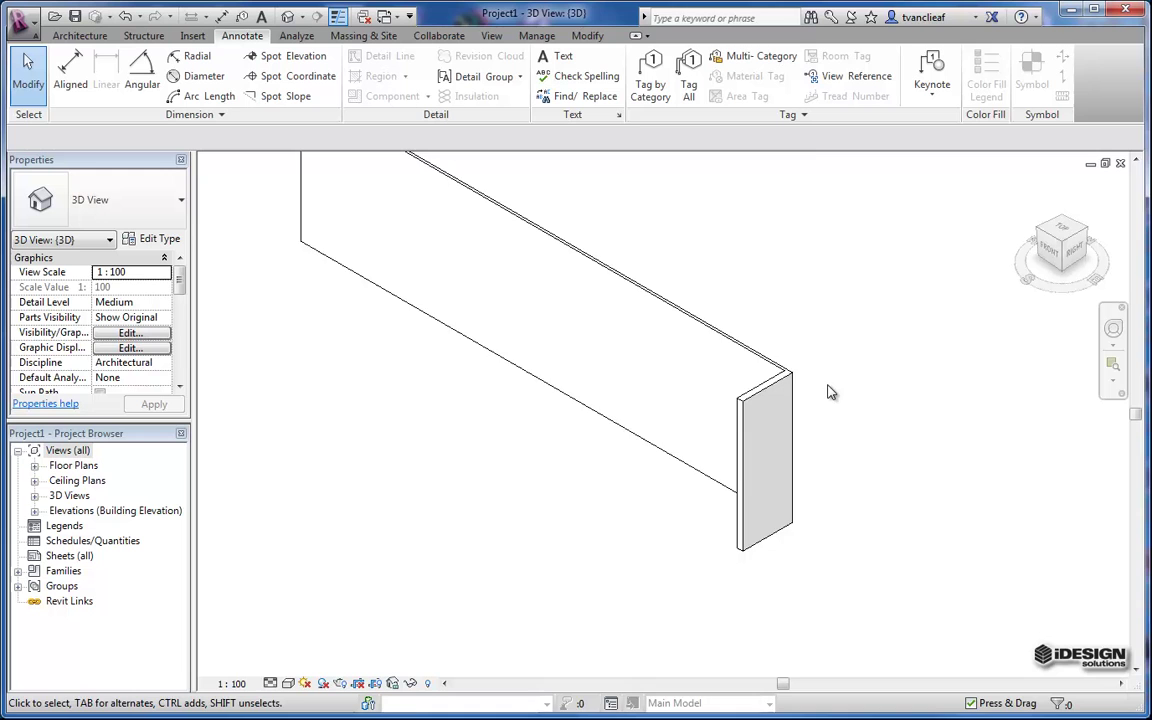
{"action": "left_click", "coordinate": [288, 684]}
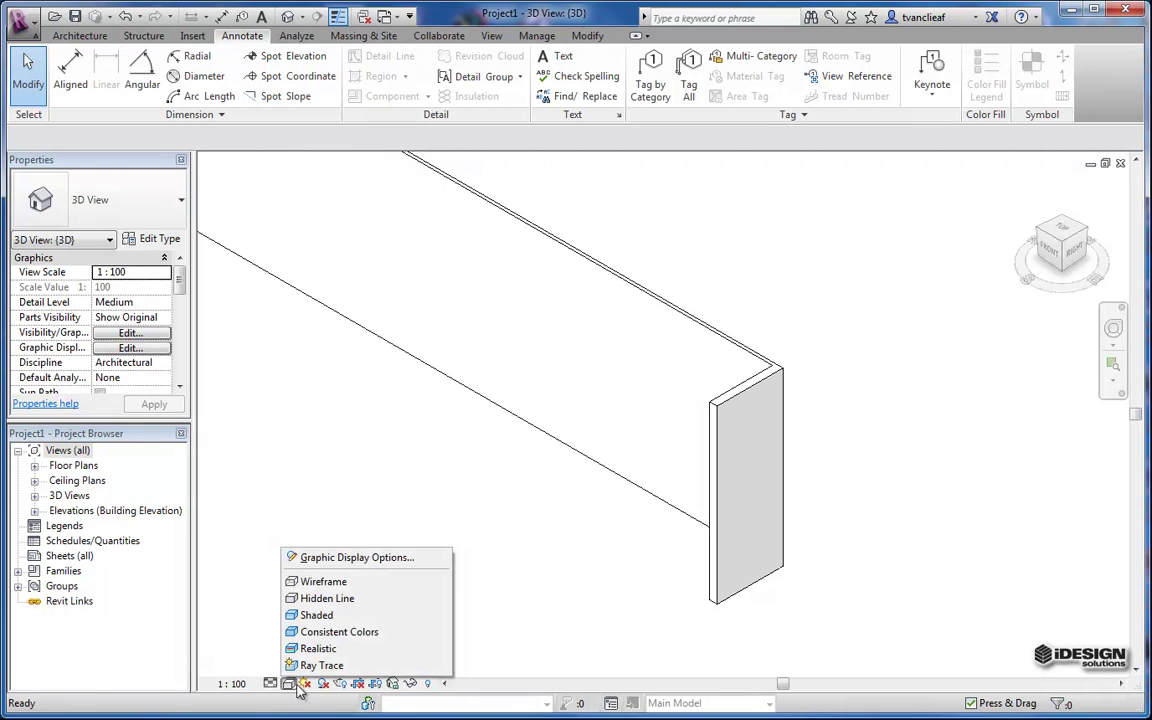
{"action": "left_click", "coordinate": [330, 583]}
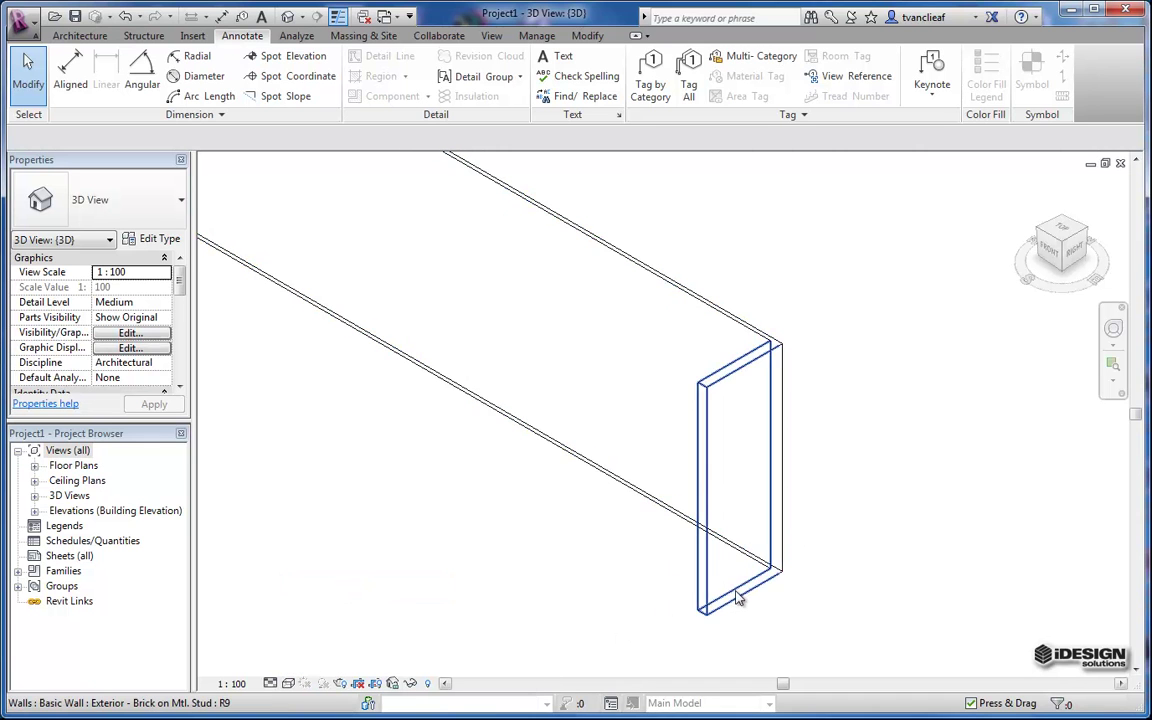
{"action": "scroll", "coordinate": [738, 606], "scroll_direction": "up", "scroll_amount": 4}
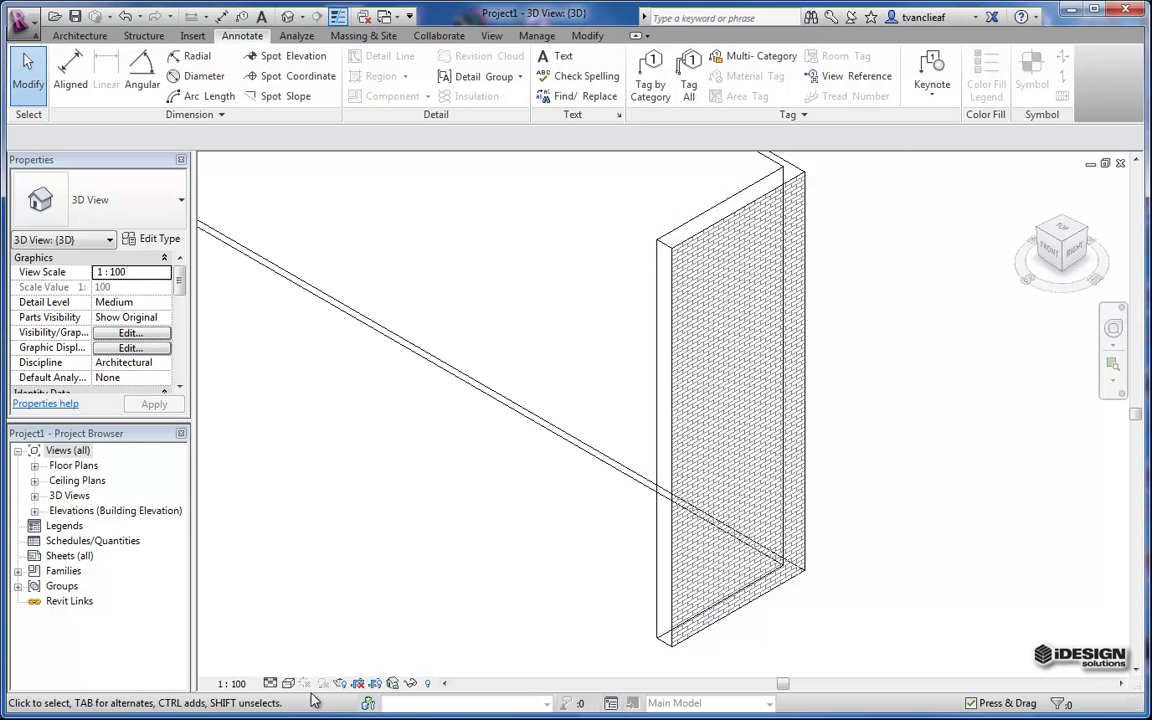
{"action": "scroll", "coordinate": [728, 545], "scroll_direction": "up", "scroll_amount": 2}
{"action": "middle_click_drag", "start_coordinate": [731, 528], "coordinate": [737, 463]}
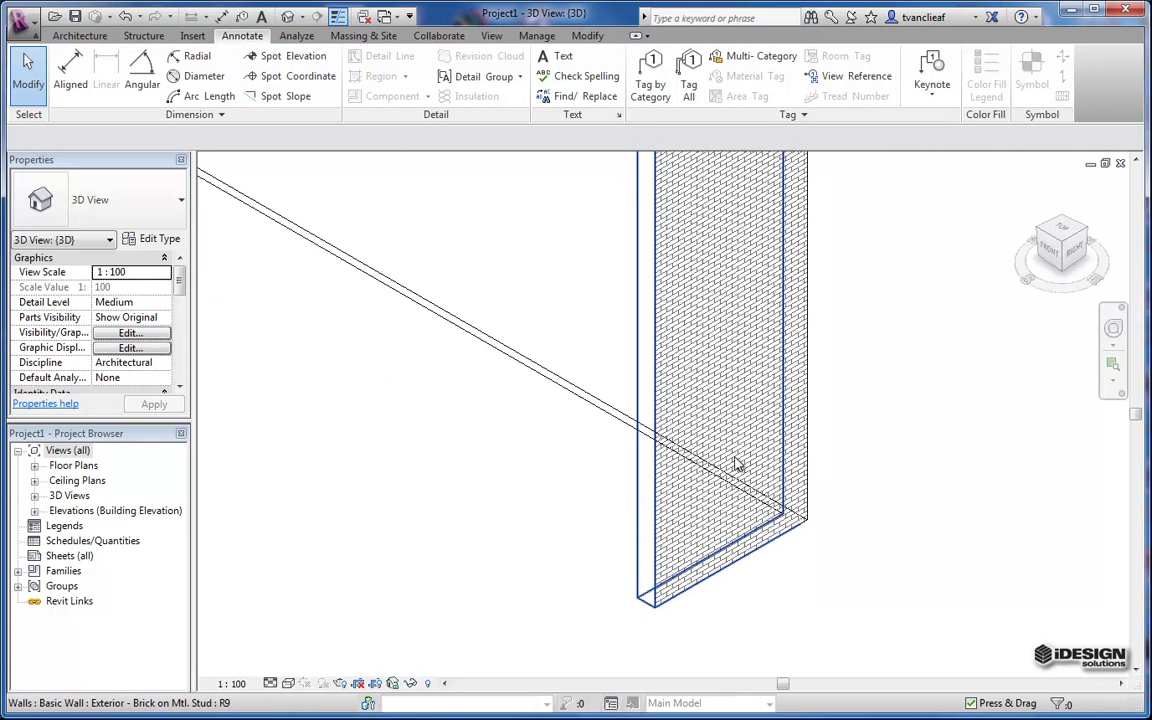
Cycle the 3D view through Hidden Line, Shaded and Consistent Colors styles.
{"action": "left_click", "coordinate": [288, 683]}
{"action": "left_click", "coordinate": [327, 598]}
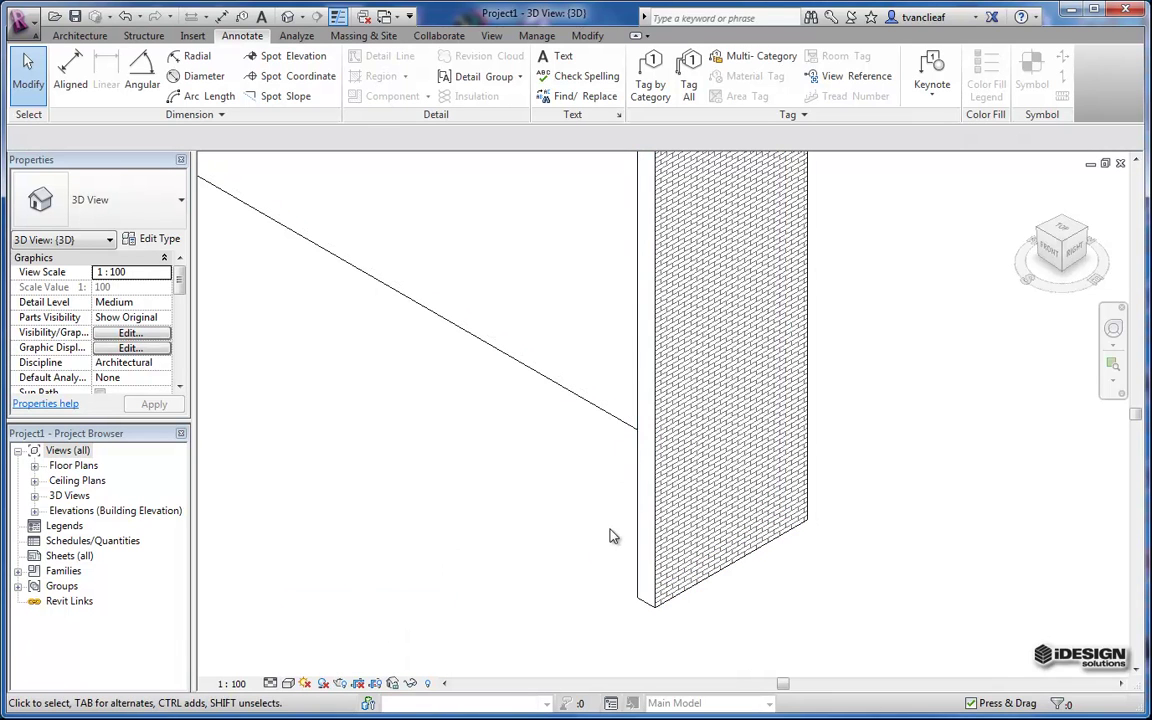
{"action": "left_click", "coordinate": [288, 683]}
{"action": "left_click", "coordinate": [332, 613]}
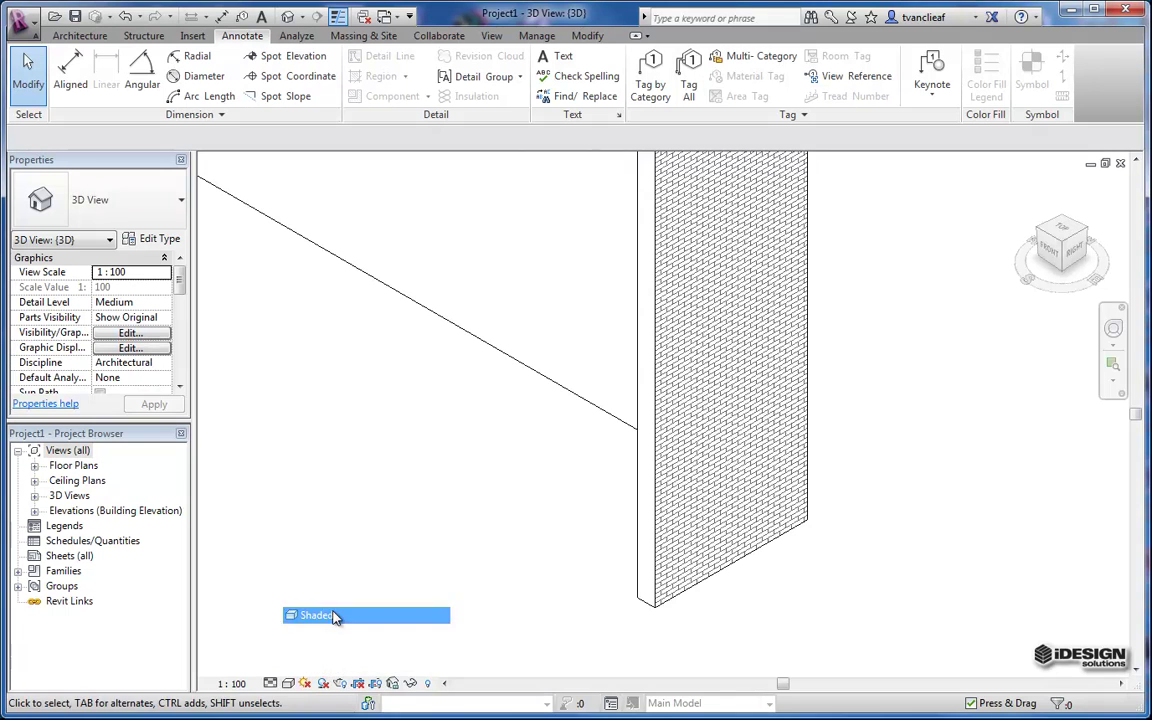
{"action": "left_click", "coordinate": [288, 683]}
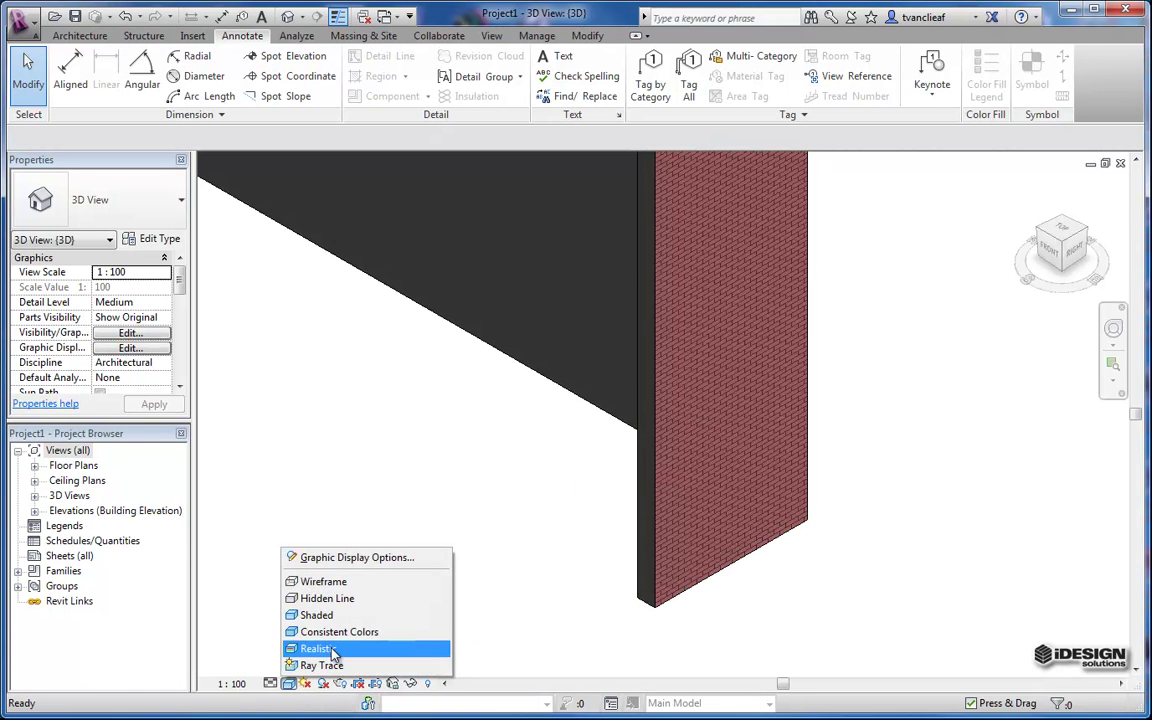
{"action": "left_click", "coordinate": [330, 628]}
Show the brick wall in the Realistic visual style.
{"action": "middle_click_drag", "start_coordinate": [471, 556], "coordinate": [594, 450]}
{"action": "scroll", "coordinate": [635, 470], "scroll_direction": "down", "scroll_amount": 2}
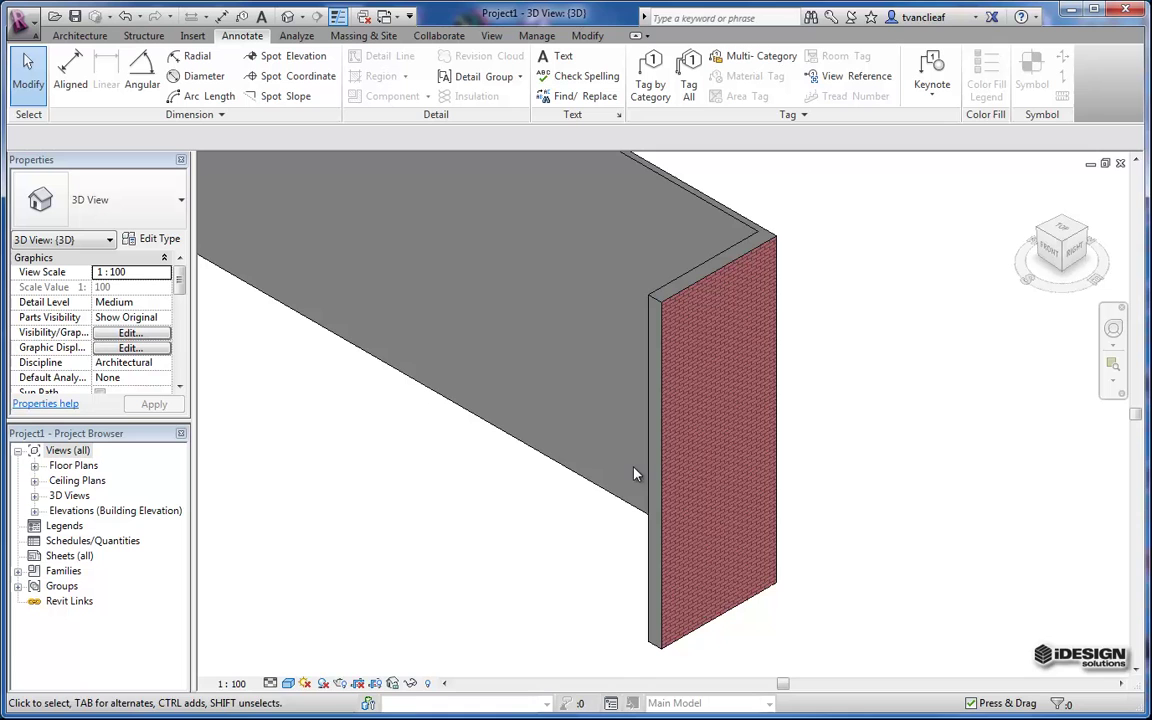
{"action": "left_click", "coordinate": [288, 683]}
{"action": "left_click", "coordinate": [320, 648]}
{"action": "middle_click_drag", "start_coordinate": [717, 408], "coordinate": [747, 392], "text": "shift"}
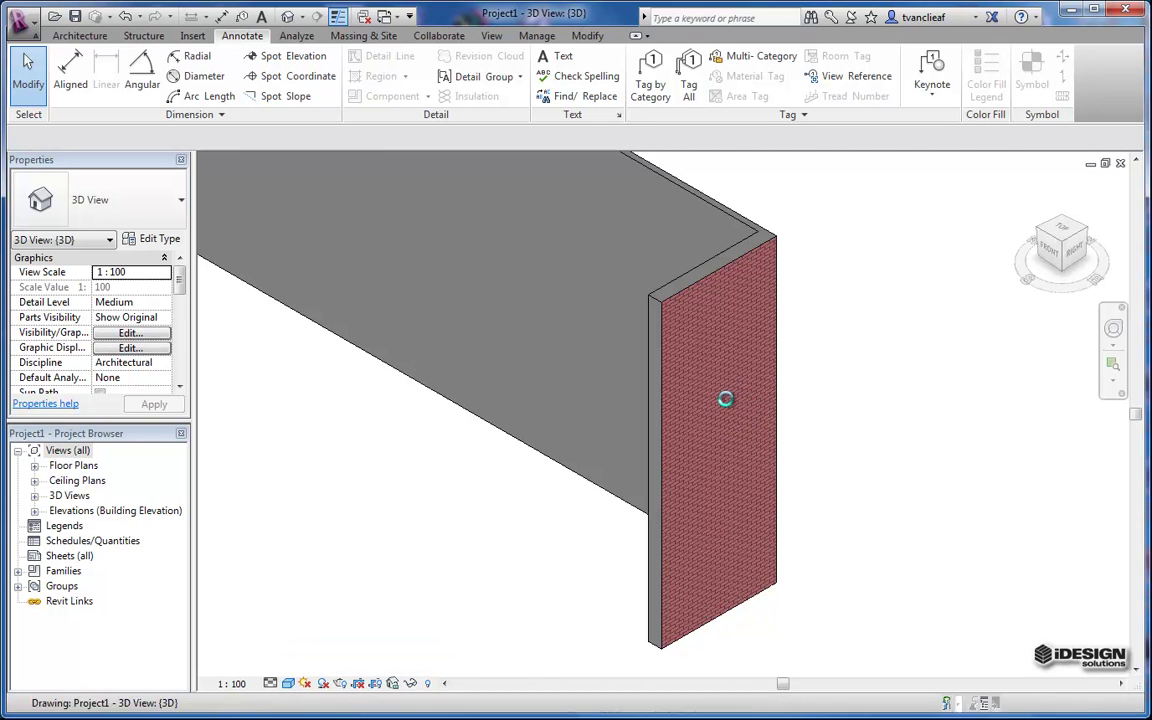
{"action": "scroll", "coordinate": [679, 500], "scroll_direction": "up", "scroll_amount": 1}
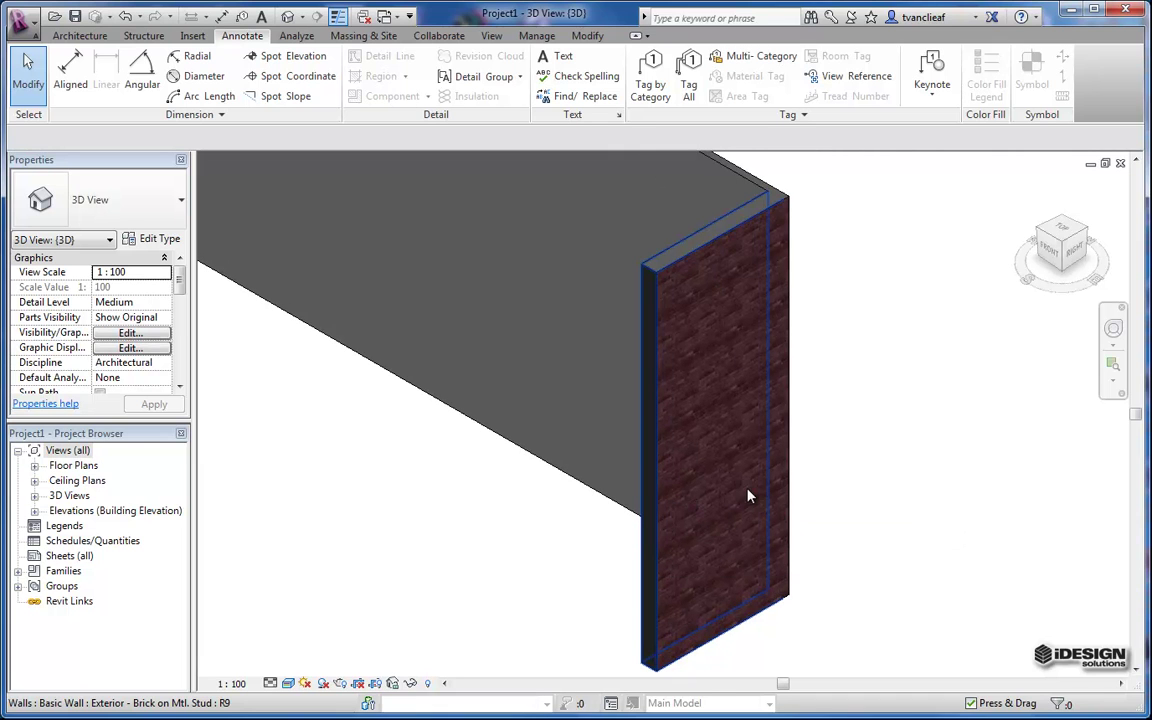
{"action": "left_click", "coordinate": [288, 683]}
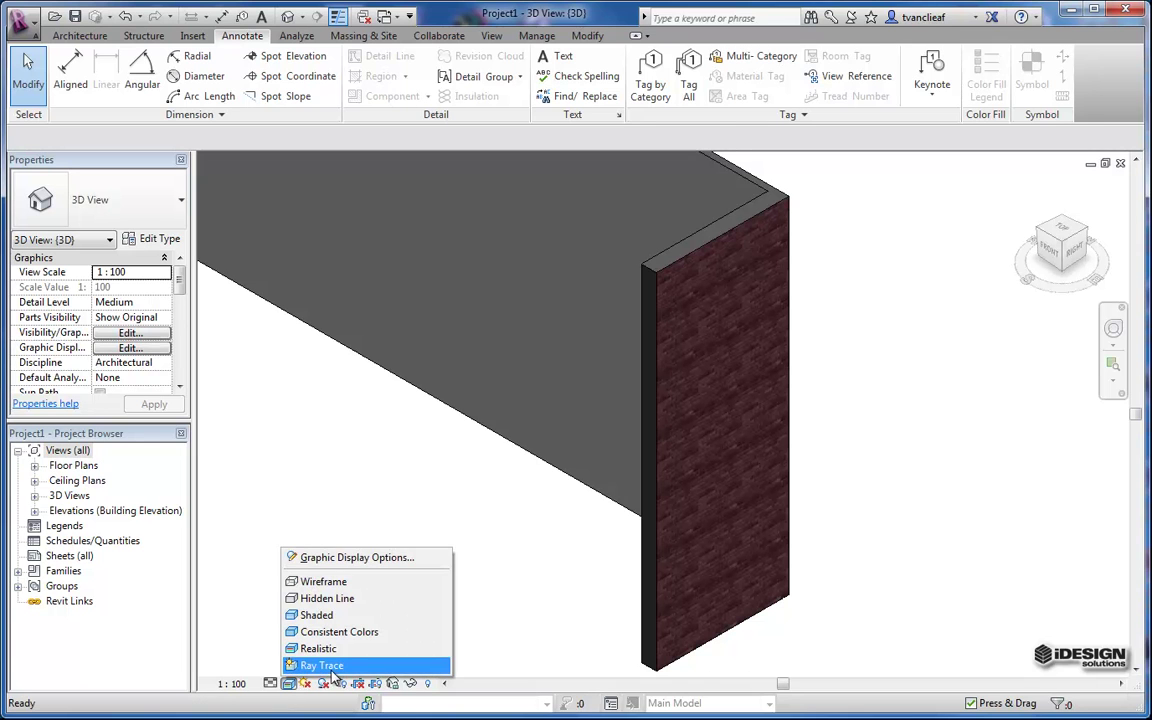
Preview the brick wall in Interactive Ray Trace, then return the 3D view to Hidden Line.
{"action": "left_click", "coordinate": [322, 665]}
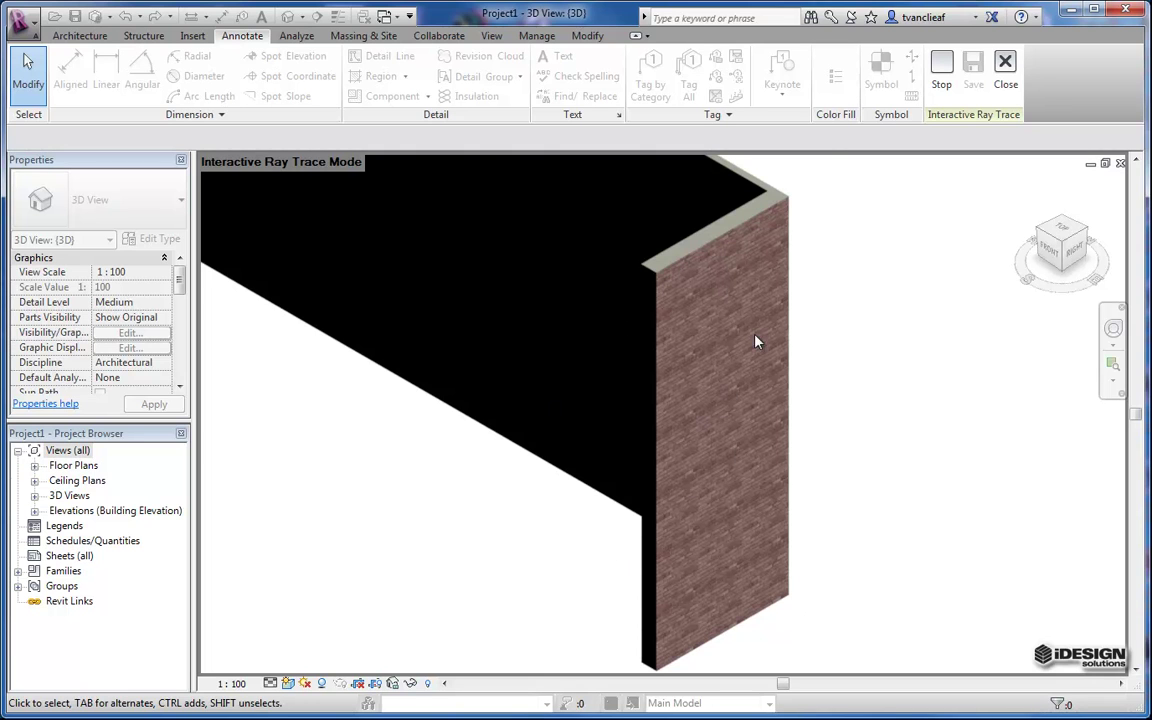
{"action": "left_click", "coordinate": [292, 684]}
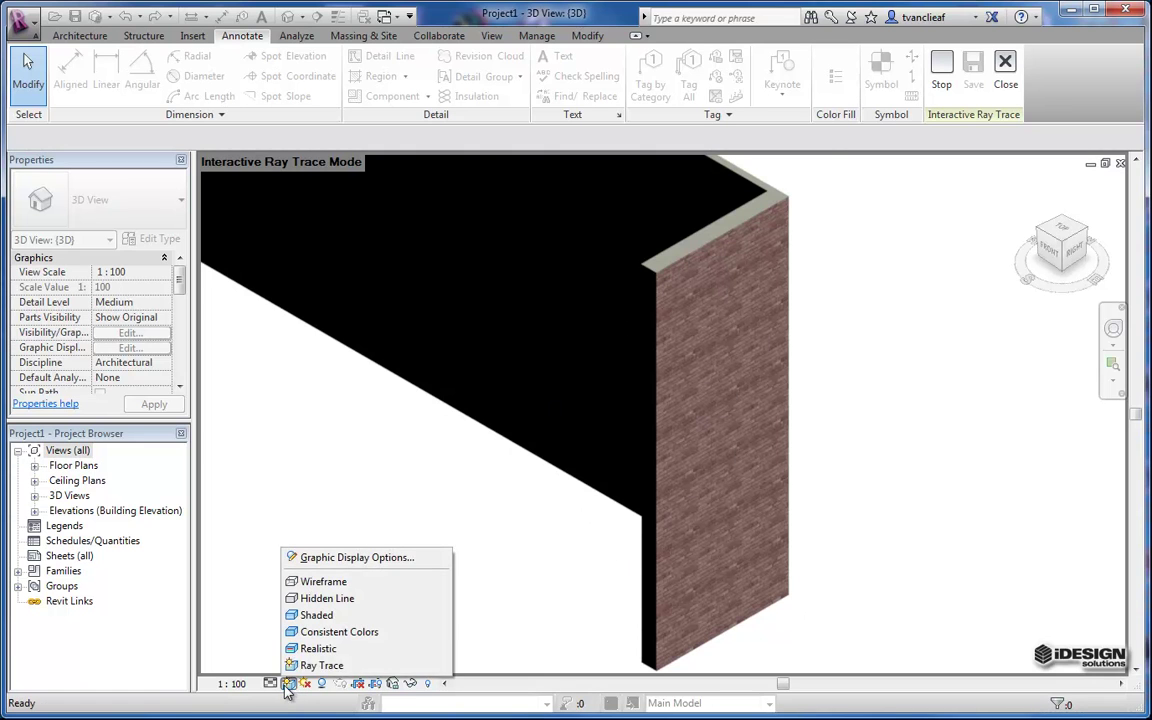
{"action": "left_click", "coordinate": [322, 599]}
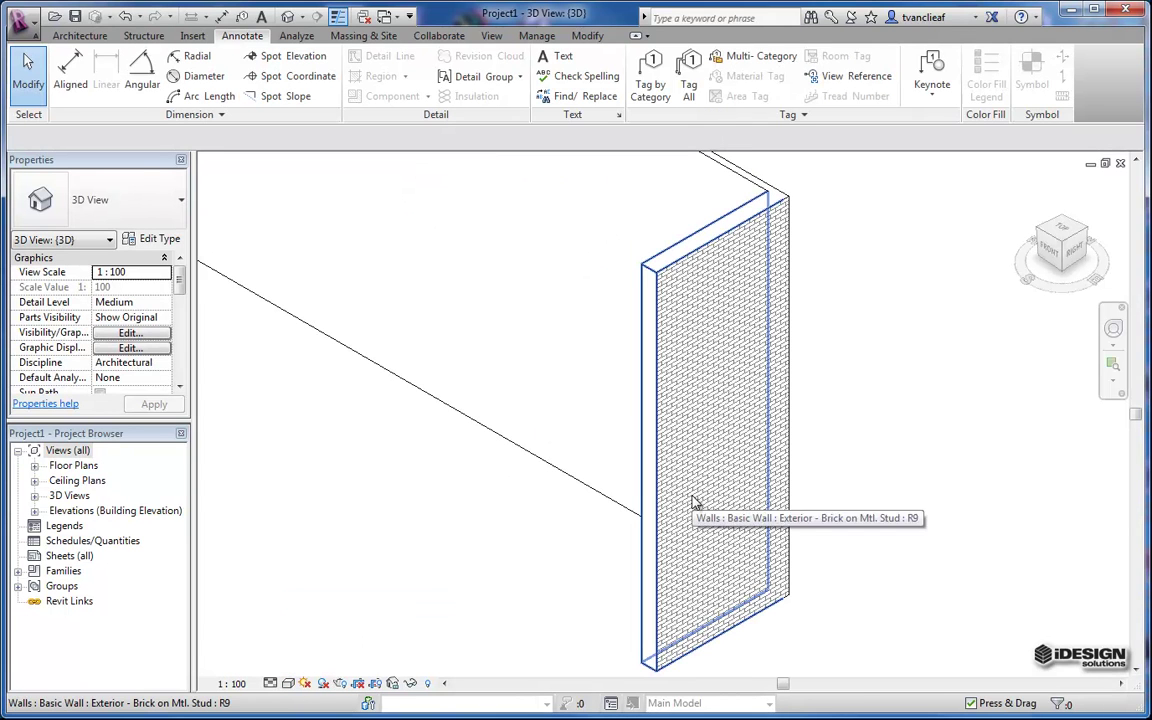
{"action": "left_click", "coordinate": [292, 683]}
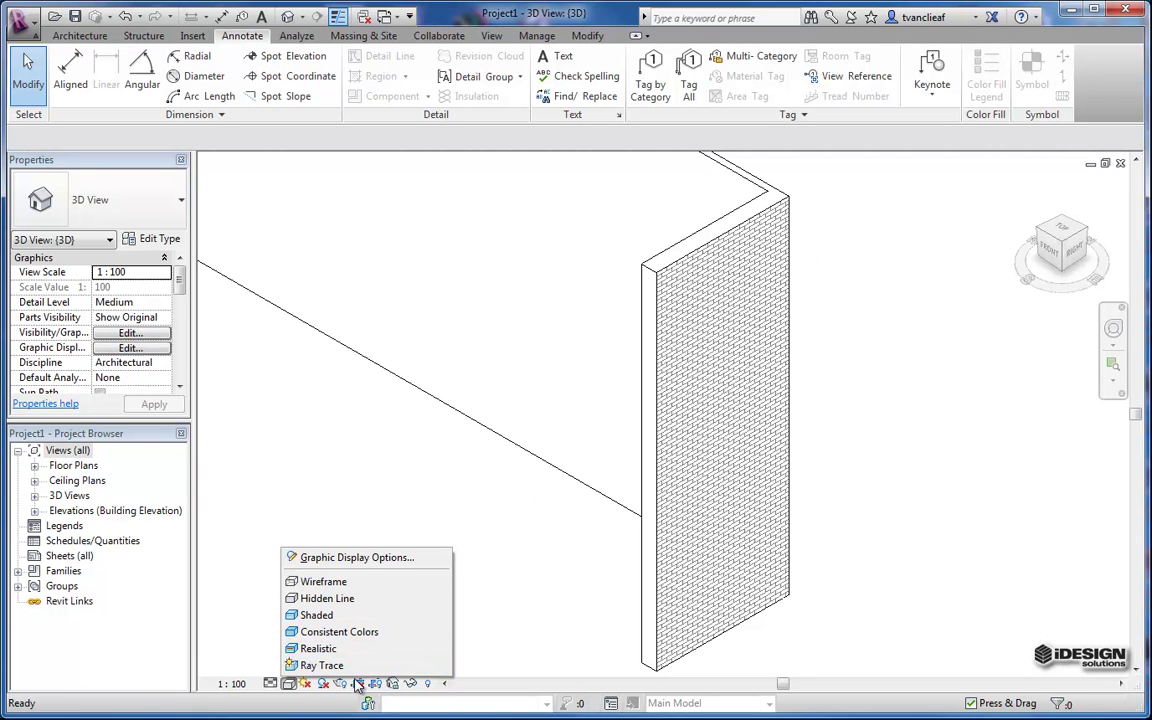
{"action": "left_click", "coordinate": [912, 593]}
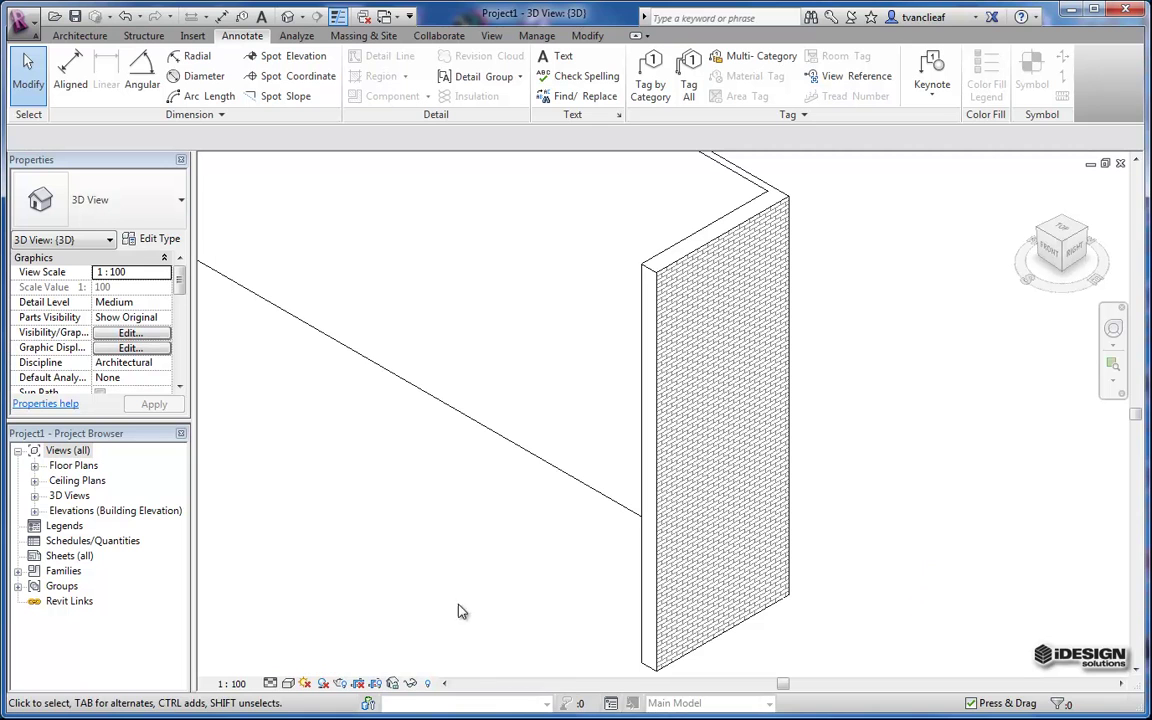
{"action": "left_click", "coordinate": [341, 684]}
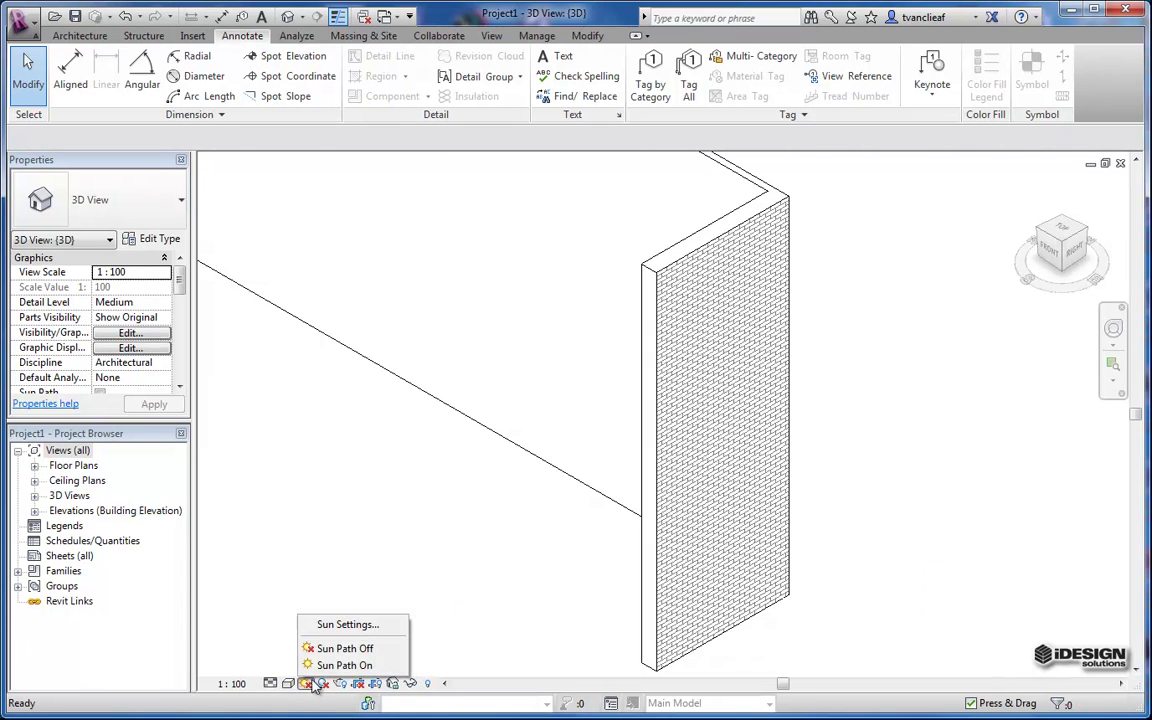
{"action": "left_click", "coordinate": [337, 664]}
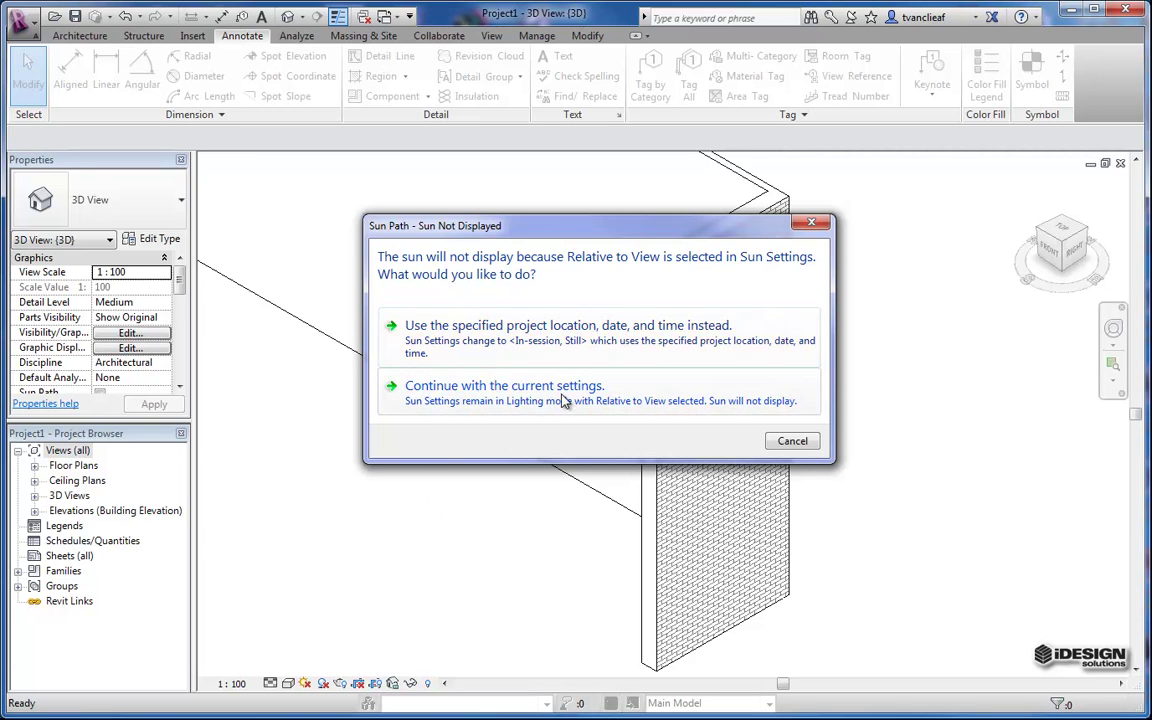
{"action": "left_click", "coordinate": [792, 441]}
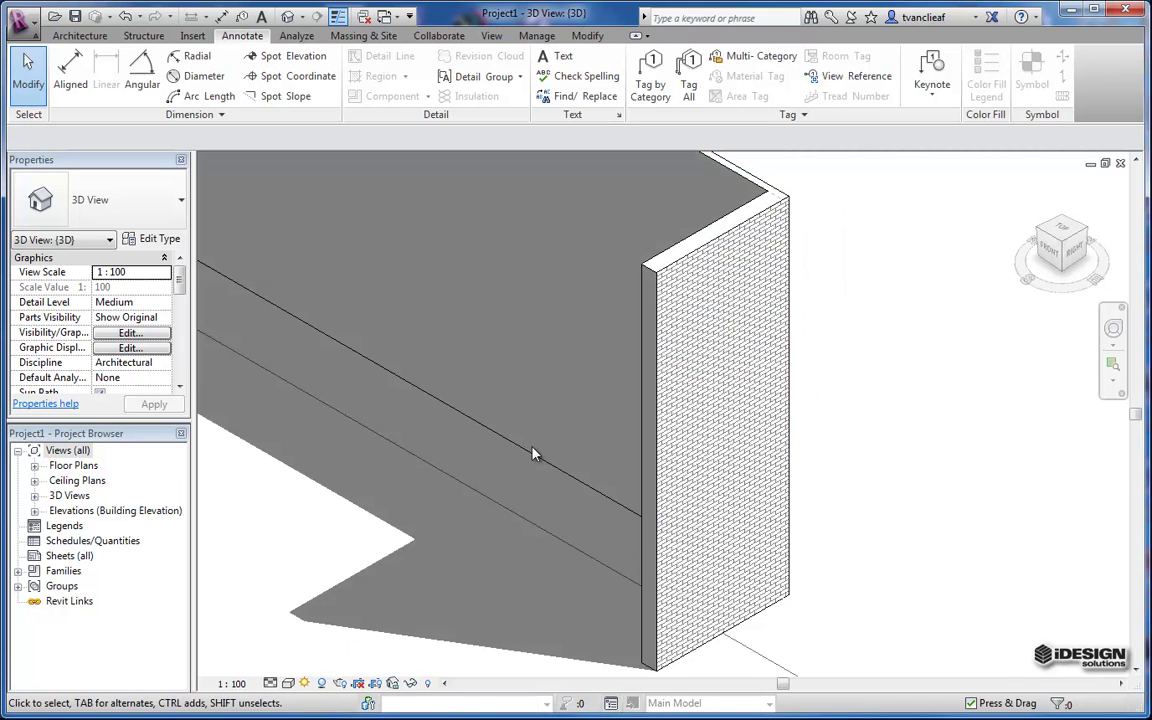
{"action": "scroll", "coordinate": [480, 400], "scroll_direction": "down", "scroll_amount": 4}
{"action": "scroll", "coordinate": [629, 511], "scroll_direction": "down", "scroll_amount": 3}
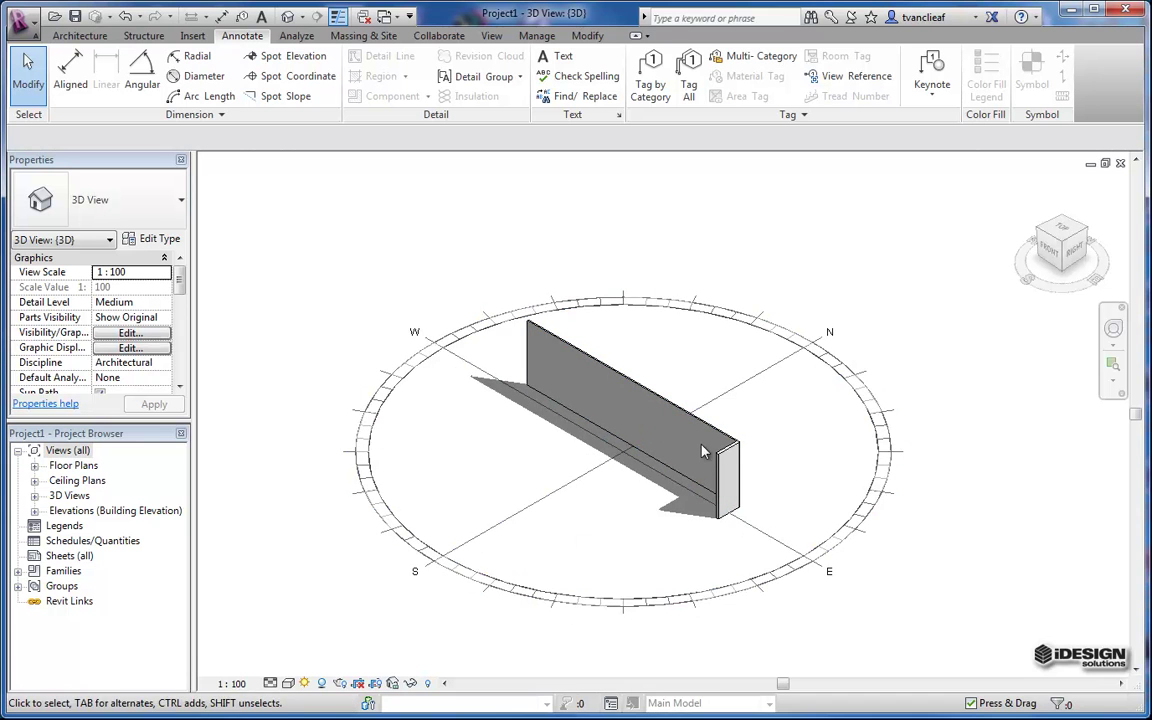
{"action": "scroll", "coordinate": [703, 452], "scroll_direction": "down", "scroll_amount": 1}
{"action": "scroll", "coordinate": [700, 468], "scroll_direction": "up", "scroll_amount": 3}
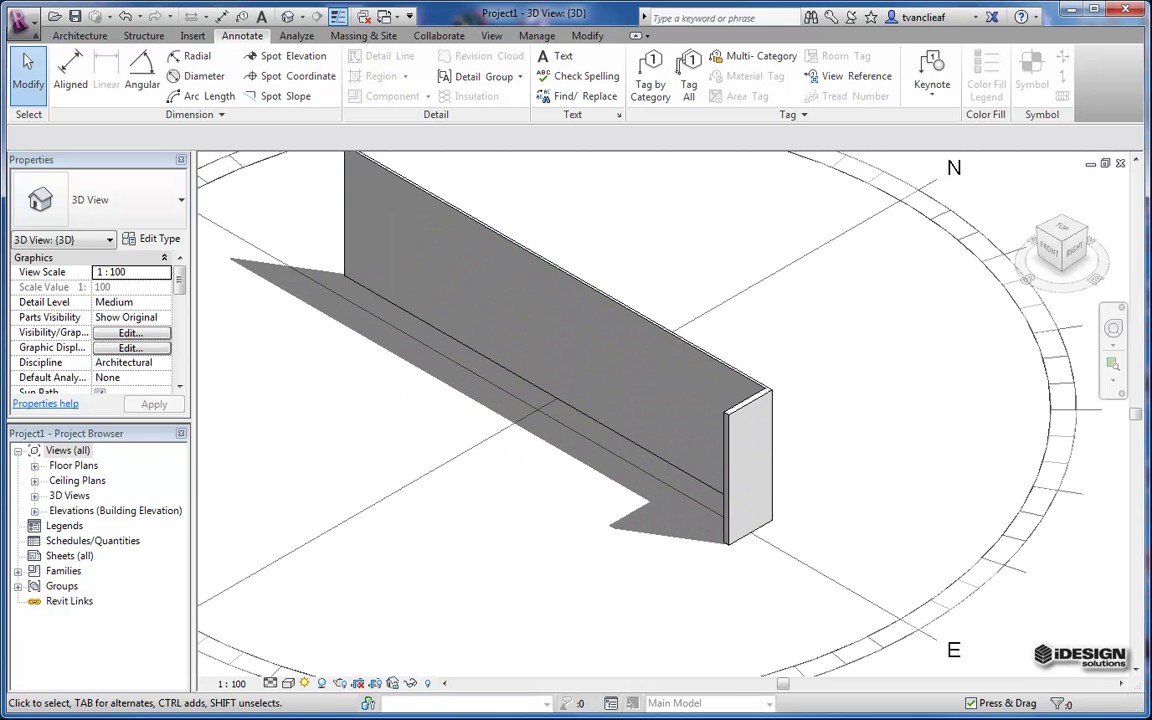
{"action": "left_click", "coordinate": [340, 683]}
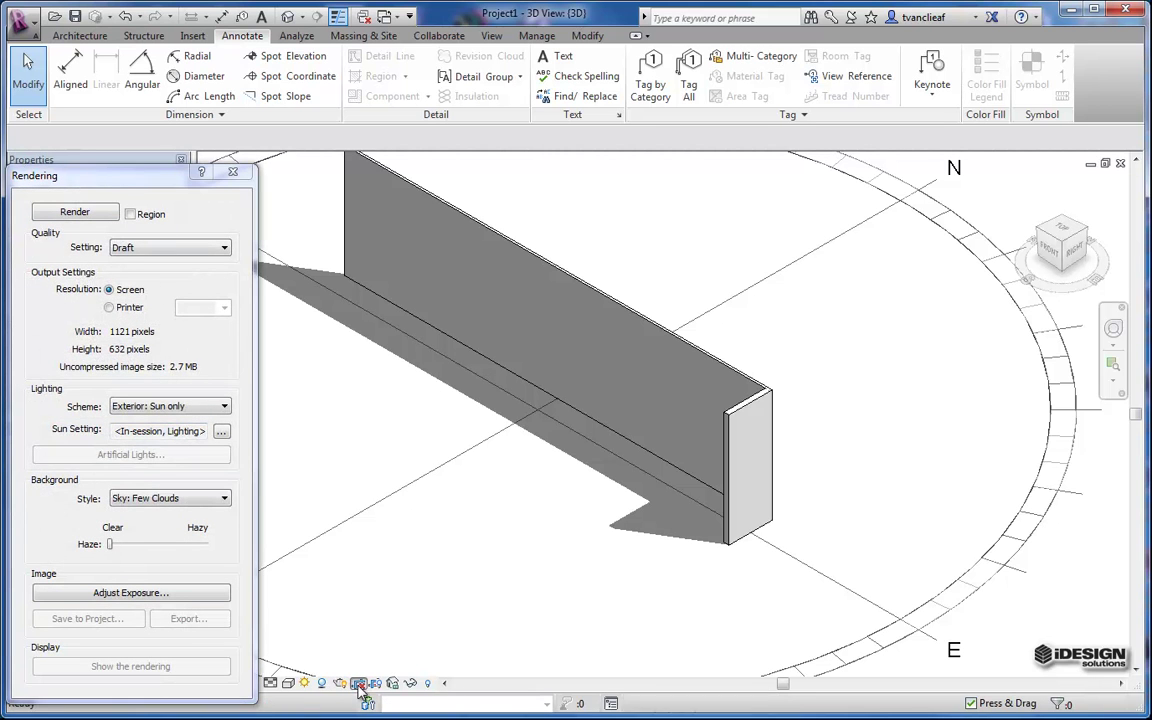
{"action": "left_click", "coordinate": [233, 176]}
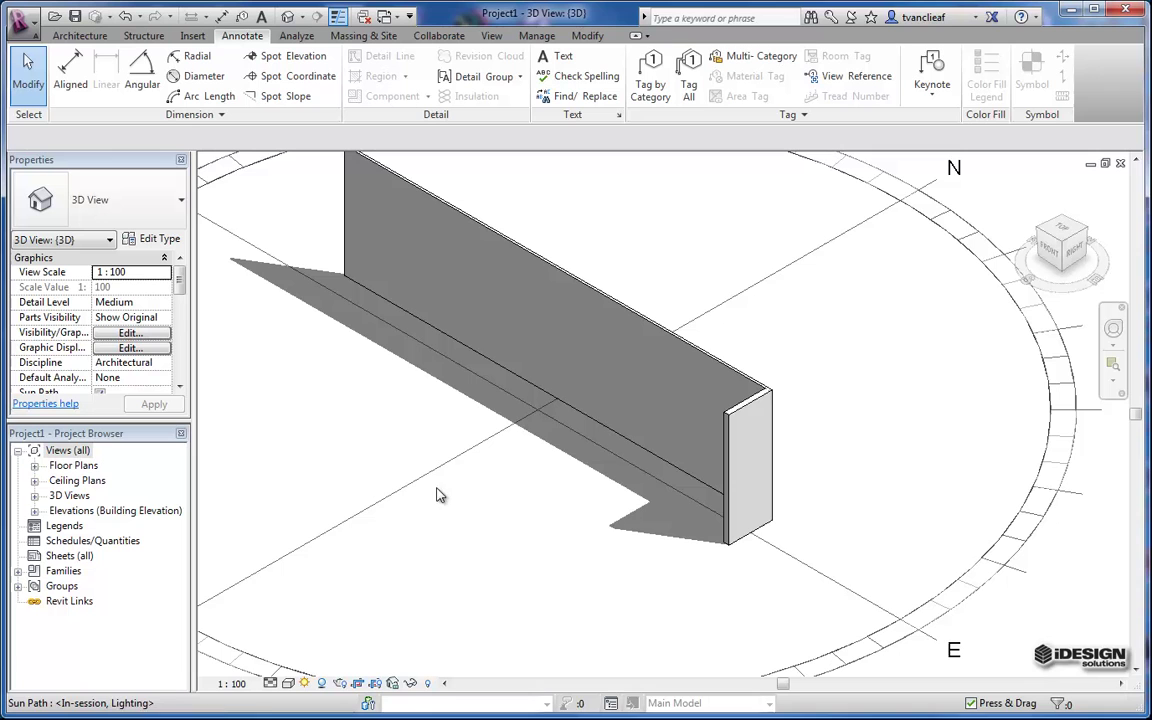
Open the Level 1 floor plan from the Project Browser and centre the wall and dimension.
{"action": "left_click", "coordinate": [91, 467]}
{"action": "left_click", "coordinate": [35, 467]}
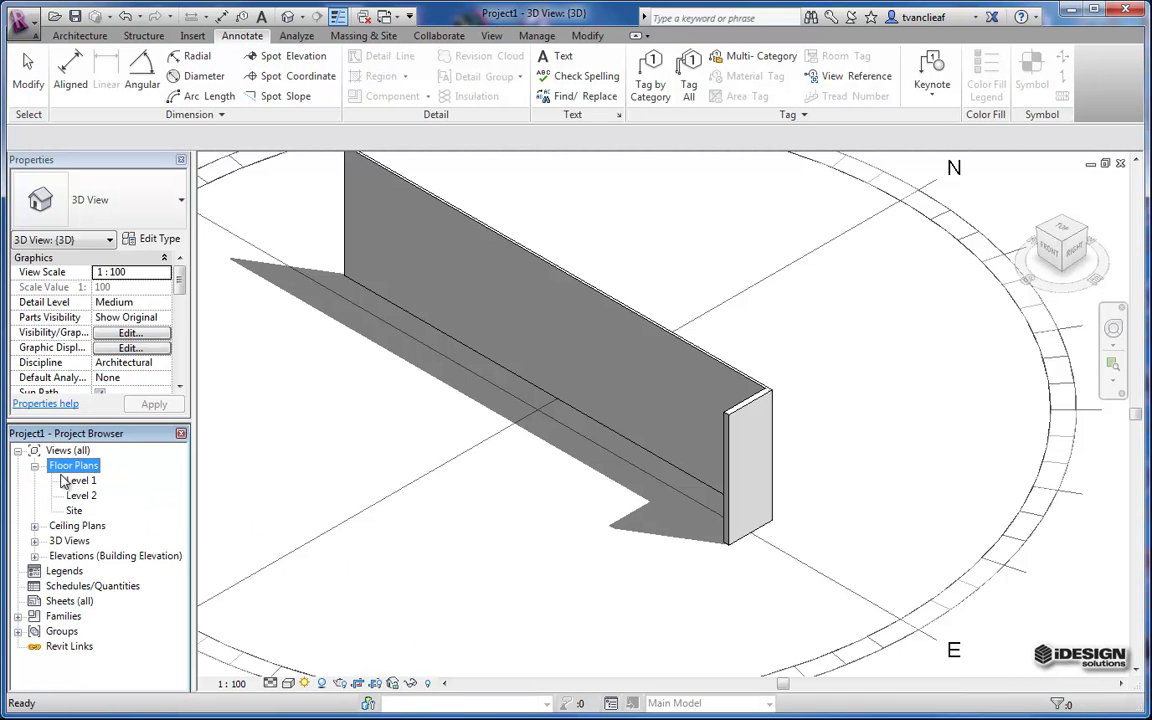
{"action": "double_click", "coordinate": [80, 481]}
{"action": "scroll", "coordinate": [615, 425], "scroll_direction": "down", "scroll_amount": 8}
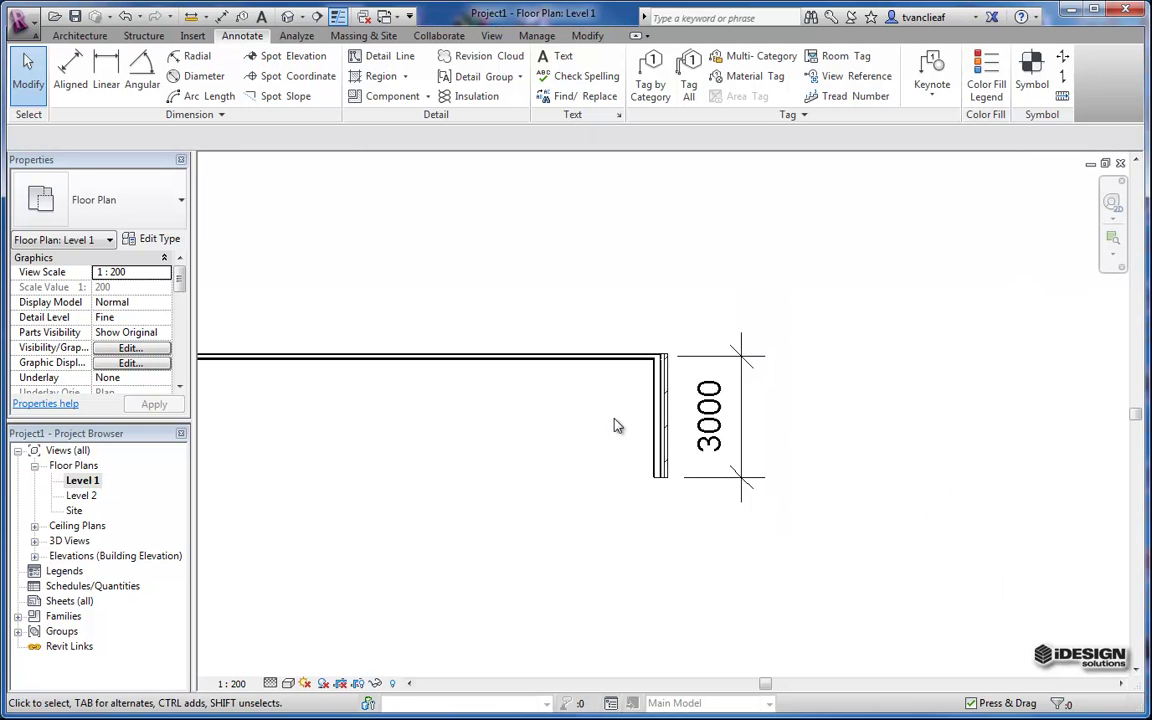
{"action": "mouse_move", "coordinate": [555, 442]}
{"action": "middle_mouse_down"}
{"action": "mouse_move", "coordinate": [676, 386]}
{"action": "mouse_move", "coordinate": [708, 388]}
{"action": "mouse_move", "coordinate": [658, 375]}
{"action": "middle_mouse_up"}
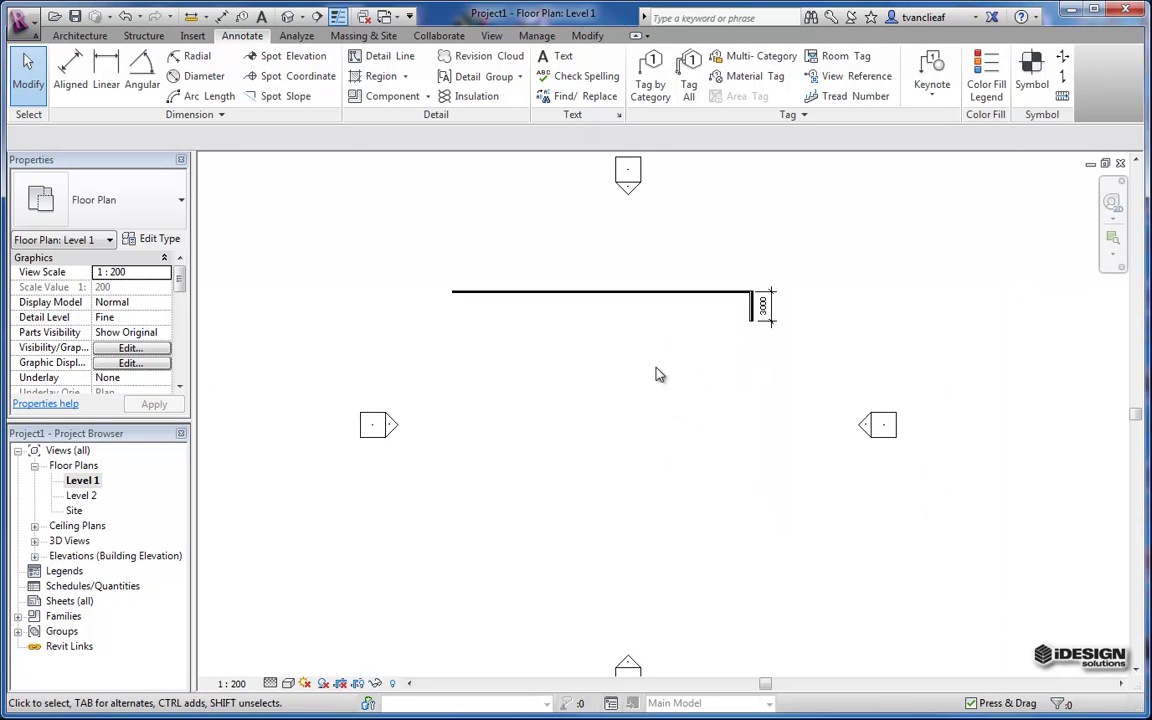
{"action": "scroll", "coordinate": [658, 375], "scroll_direction": "down", "scroll_amount": 2}
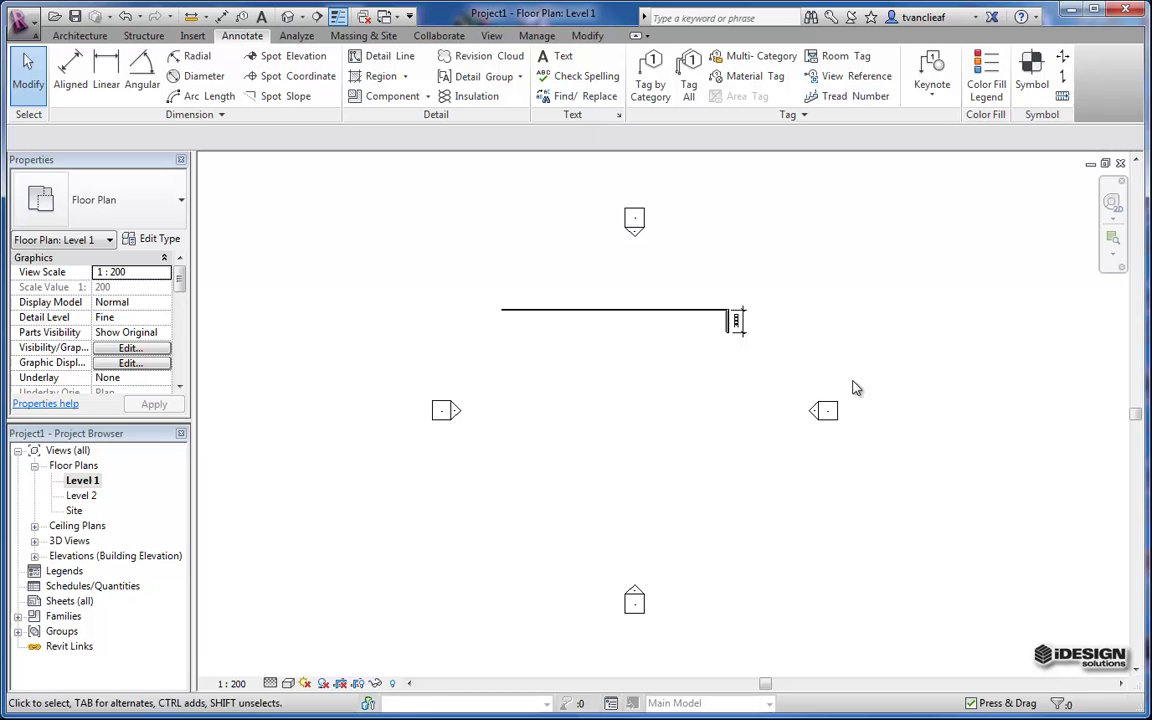
Show and select the crop region boundary, then hide it and frame the 3000 dimension corner.
{"action": "left_click", "coordinate": [358, 683]}
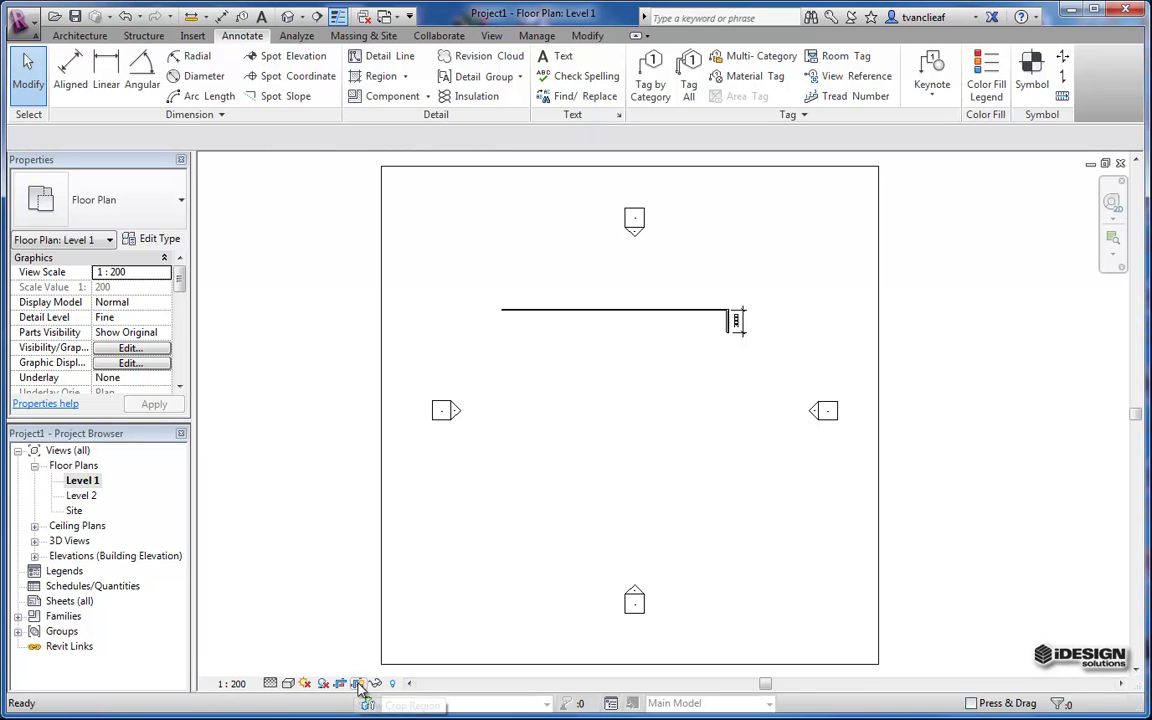
{"action": "left_click", "coordinate": [384, 226]}
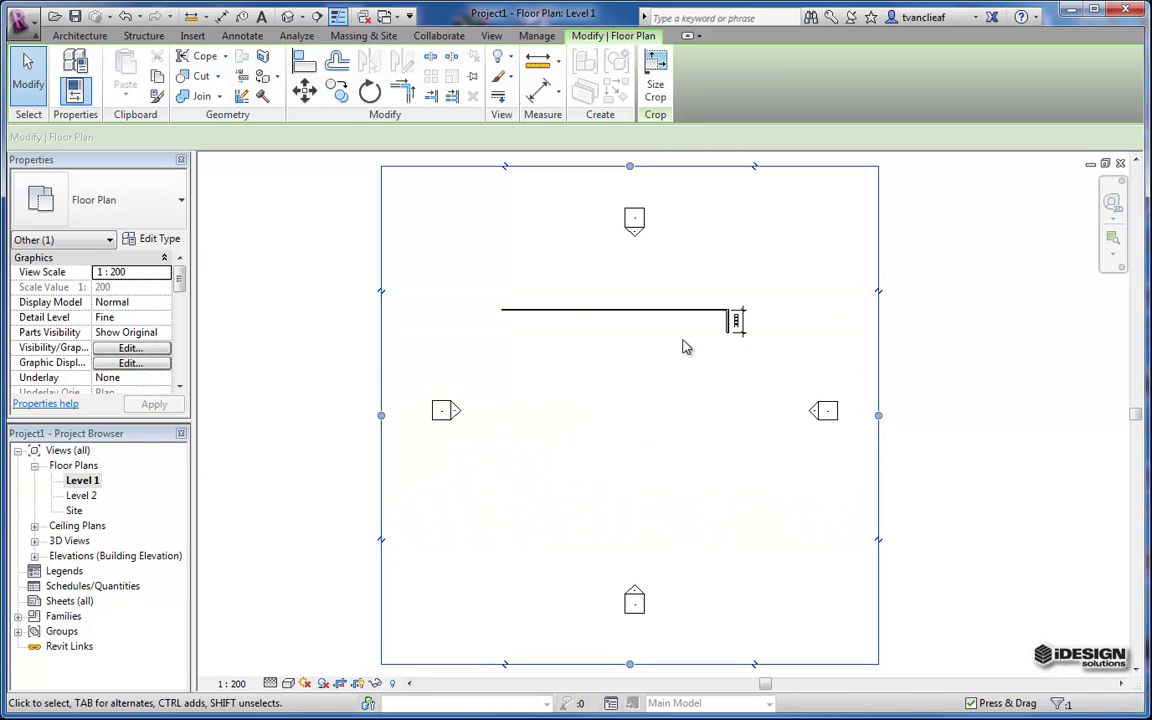
{"action": "key", "text": "Escape"}
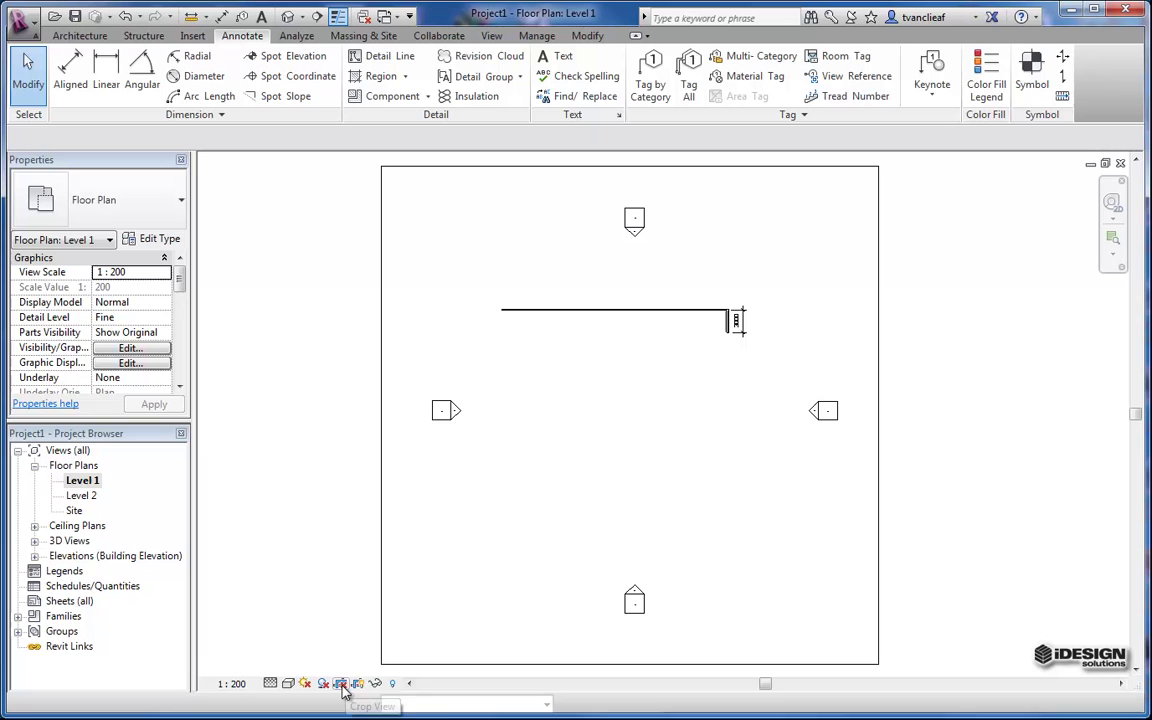
{"action": "left_click", "coordinate": [358, 686]}
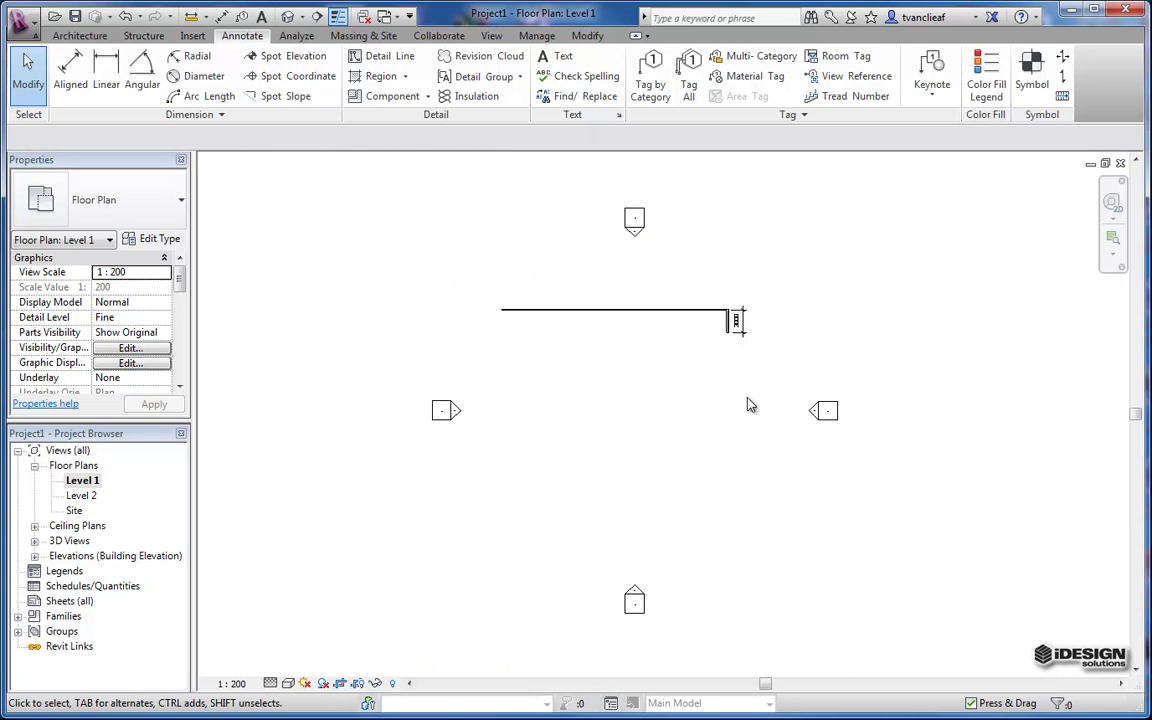
{"action": "scroll", "coordinate": [735, 342], "scroll_direction": "up", "scroll_amount": 8}
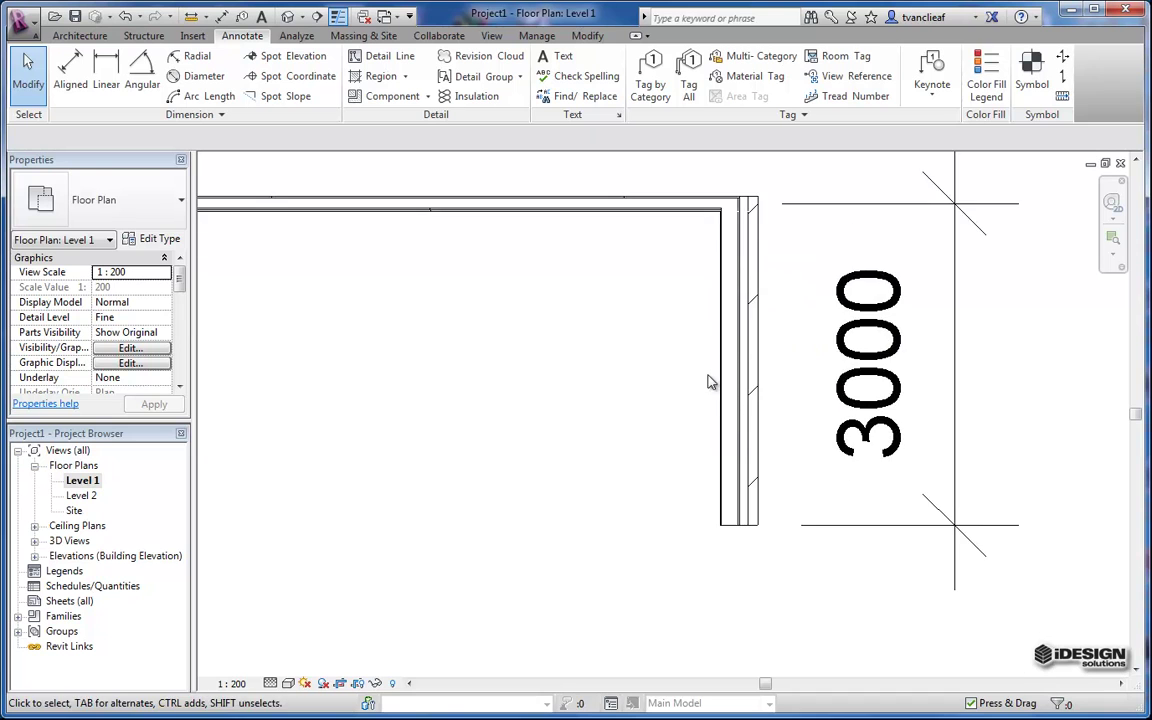
{"action": "middle_click_drag", "start_coordinate": [736, 415], "coordinate": [707, 352]}
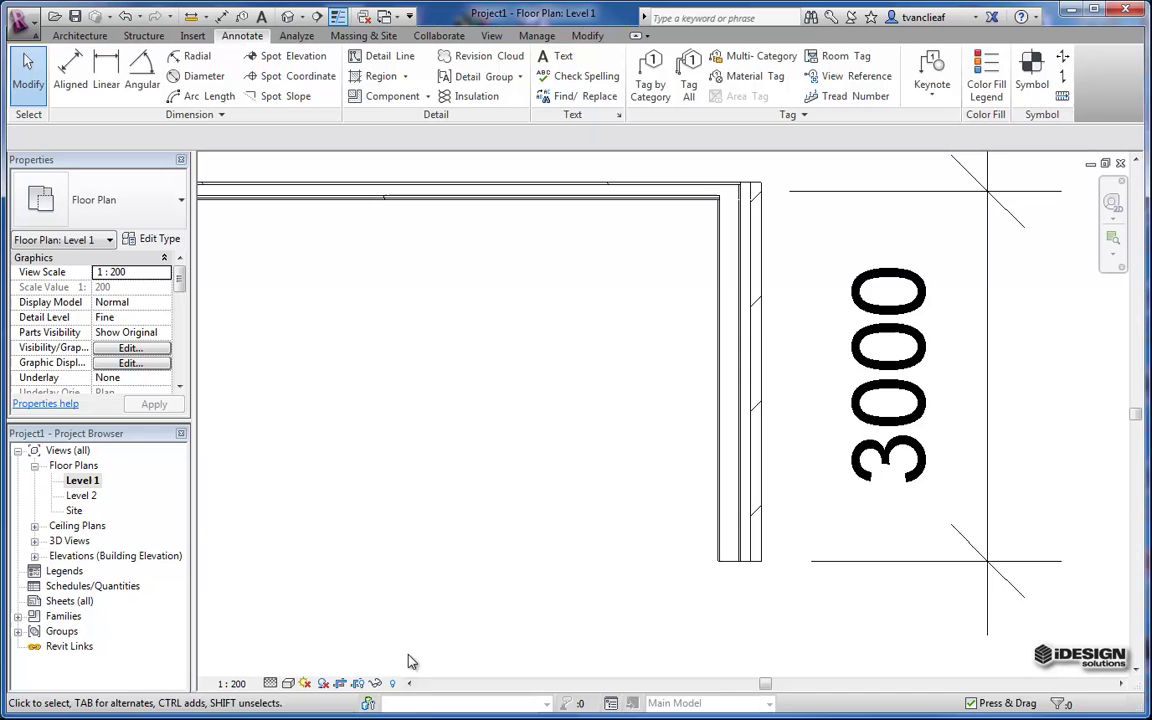
{"action": "left_click", "coordinate": [742, 556]}
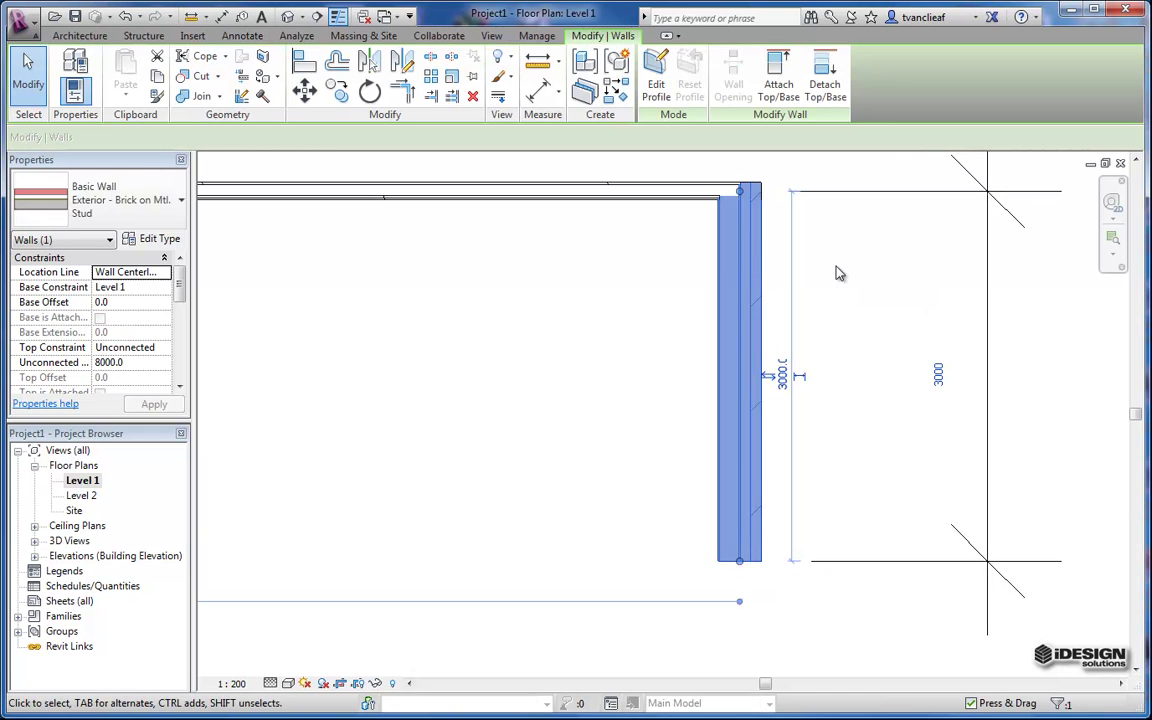
{"action": "left_click", "coordinate": [376, 684]}
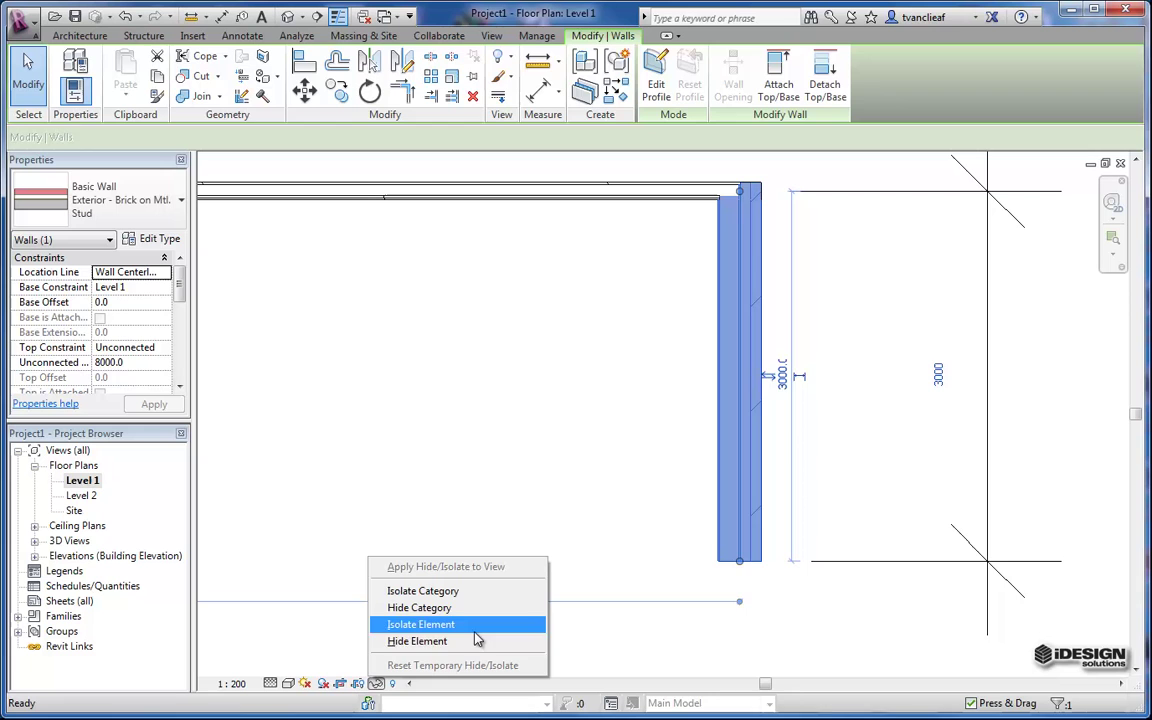
{"action": "left_click", "coordinate": [420, 641]}
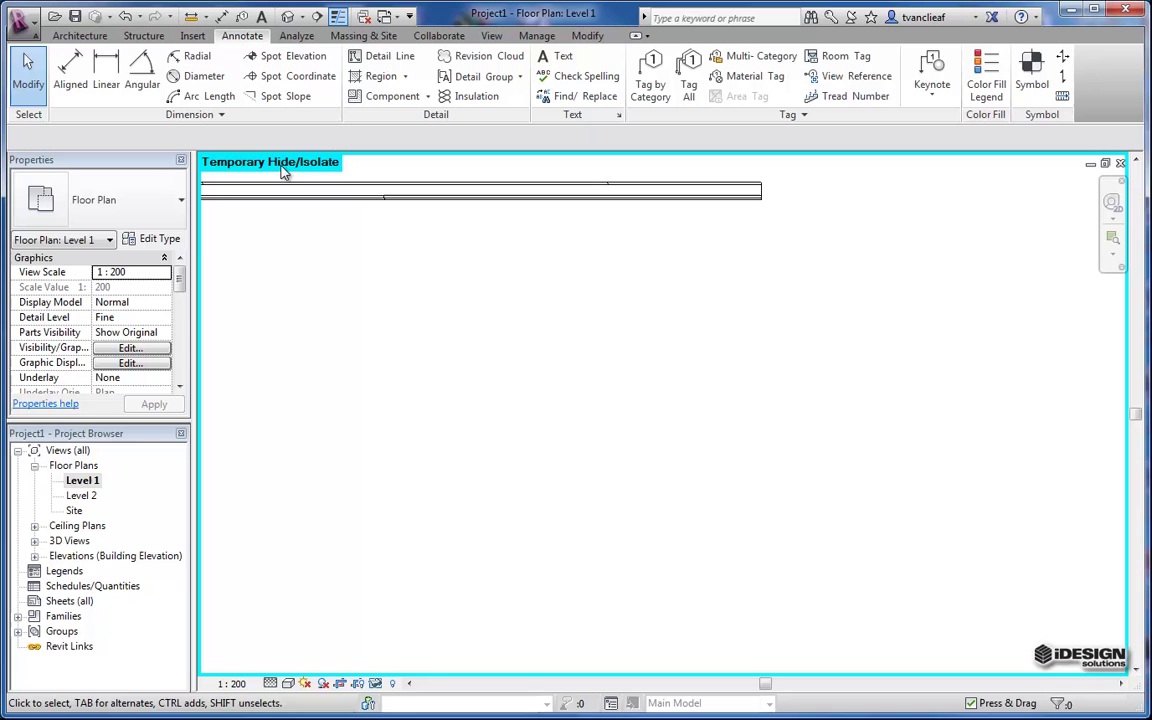
{"action": "left_click", "coordinate": [375, 684]}
{"action": "left_click", "coordinate": [406, 667]}
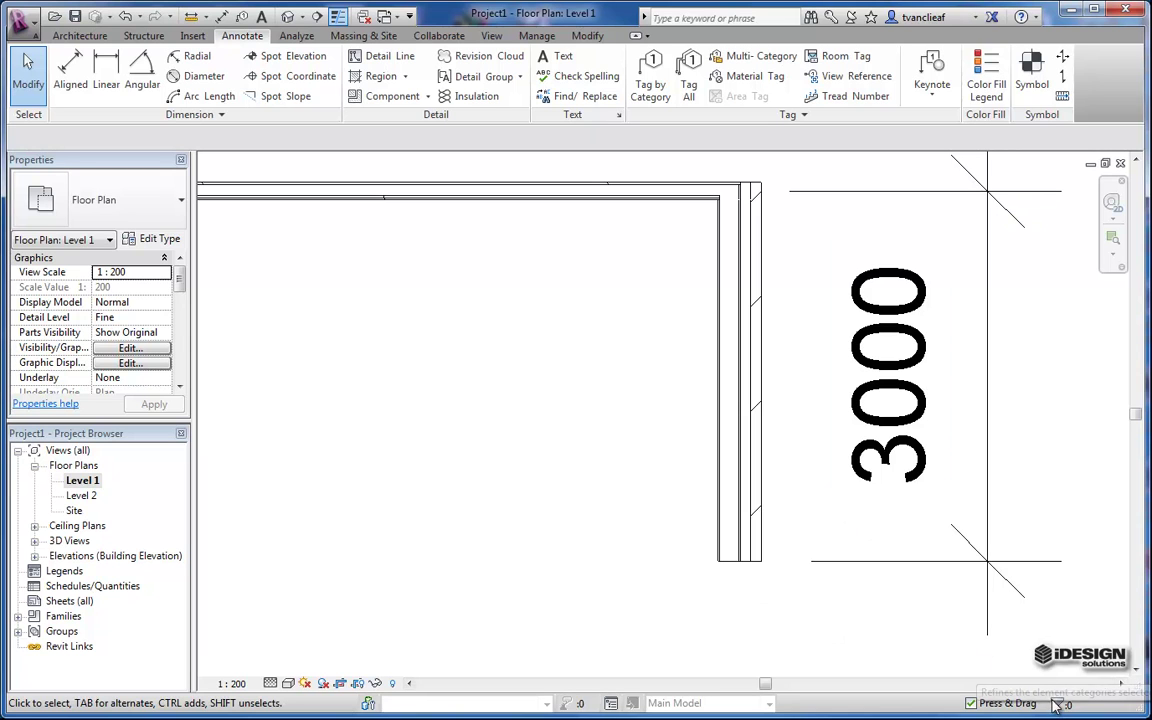
Crossing-select both walls and the 3000 dimension, then filter out Dimensions to keep only the walls.
{"action": "scroll", "coordinate": [700, 467], "scroll_direction": "down", "scroll_amount": 4}
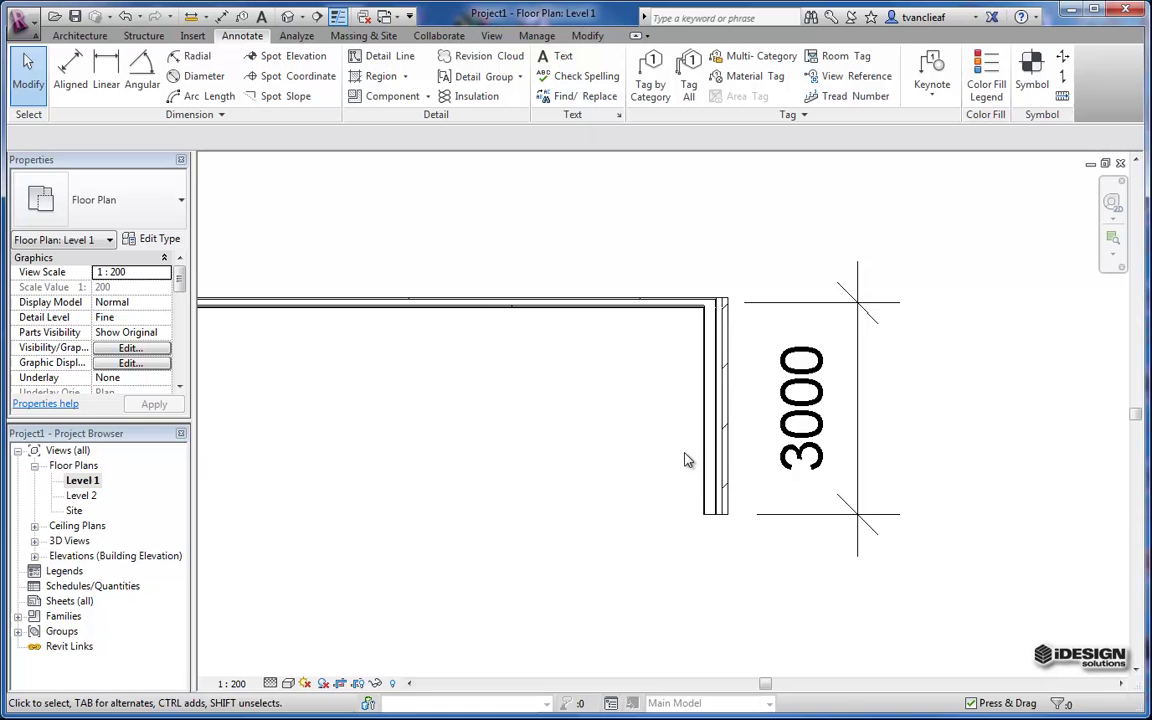
{"action": "middle_click_drag", "start_coordinate": [550, 374], "coordinate": [673, 401]}
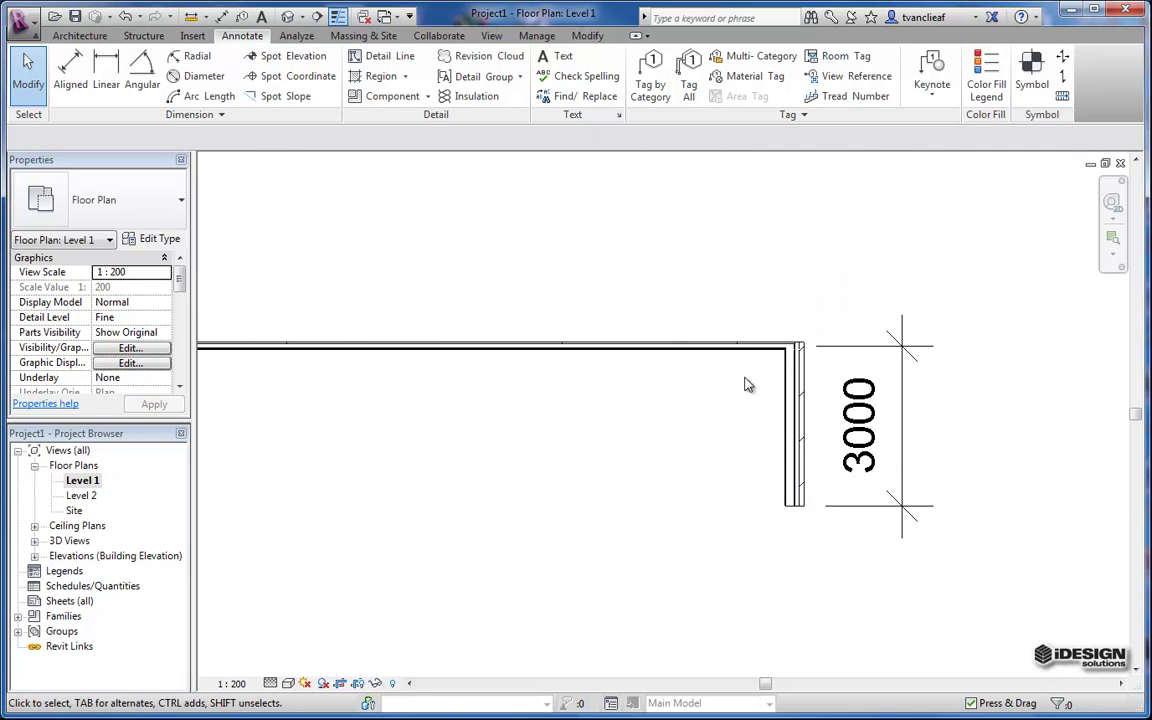
{"action": "left_click_drag", "start_coordinate": [888, 489], "coordinate": [725, 267]}
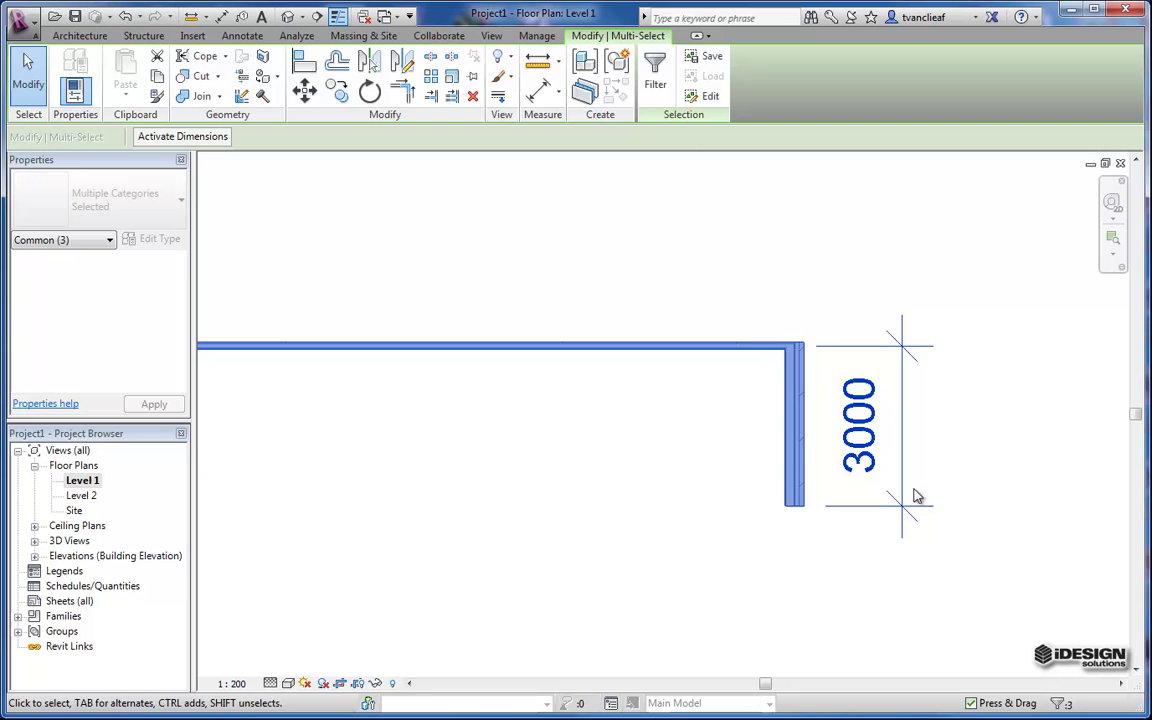
{"action": "left_click", "coordinate": [655, 75]}
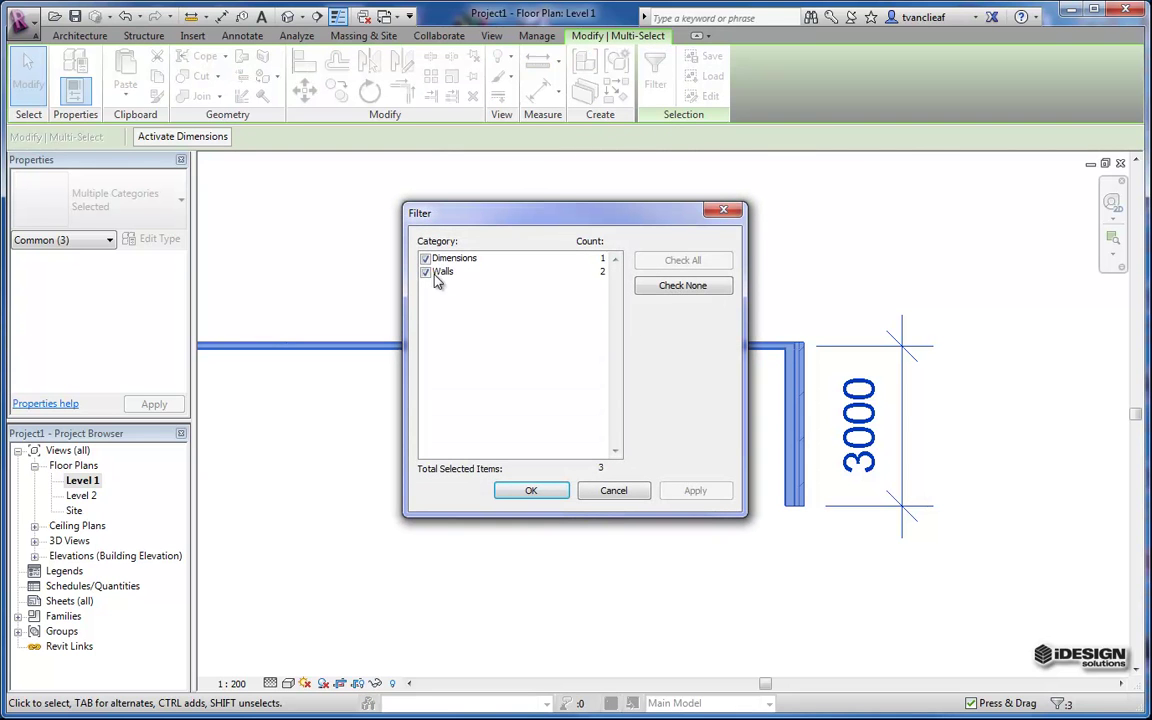
{"action": "left_click", "coordinate": [426, 259]}
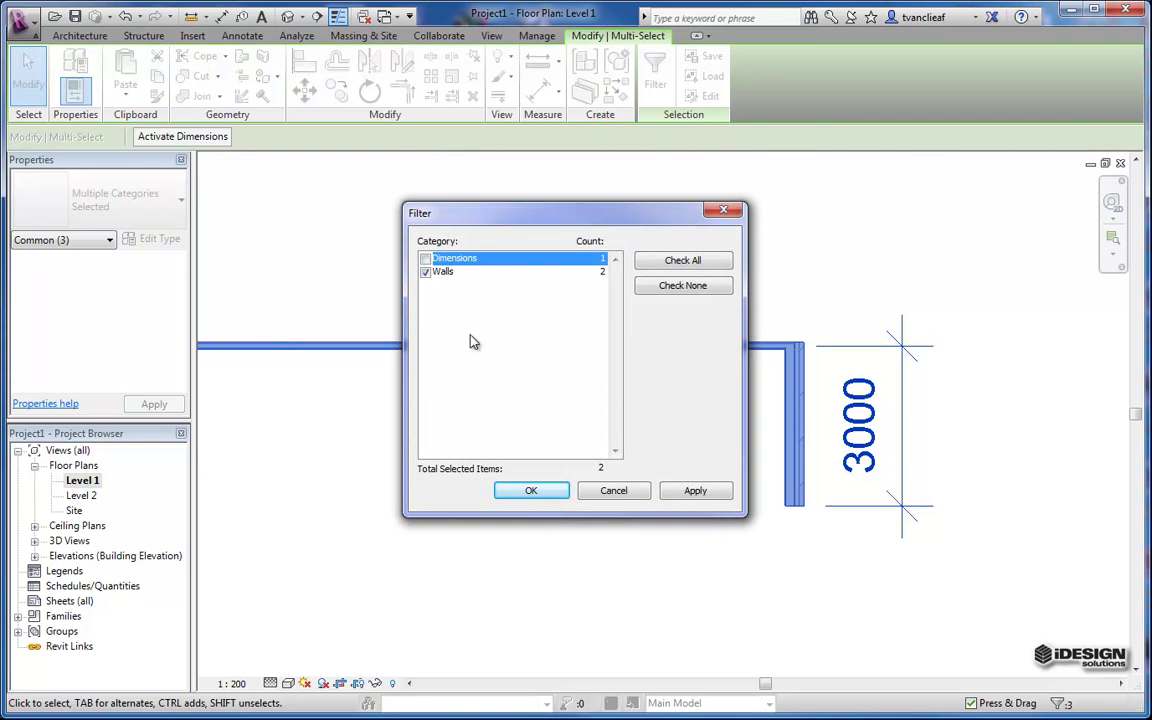
{"action": "left_click", "coordinate": [535, 493]}
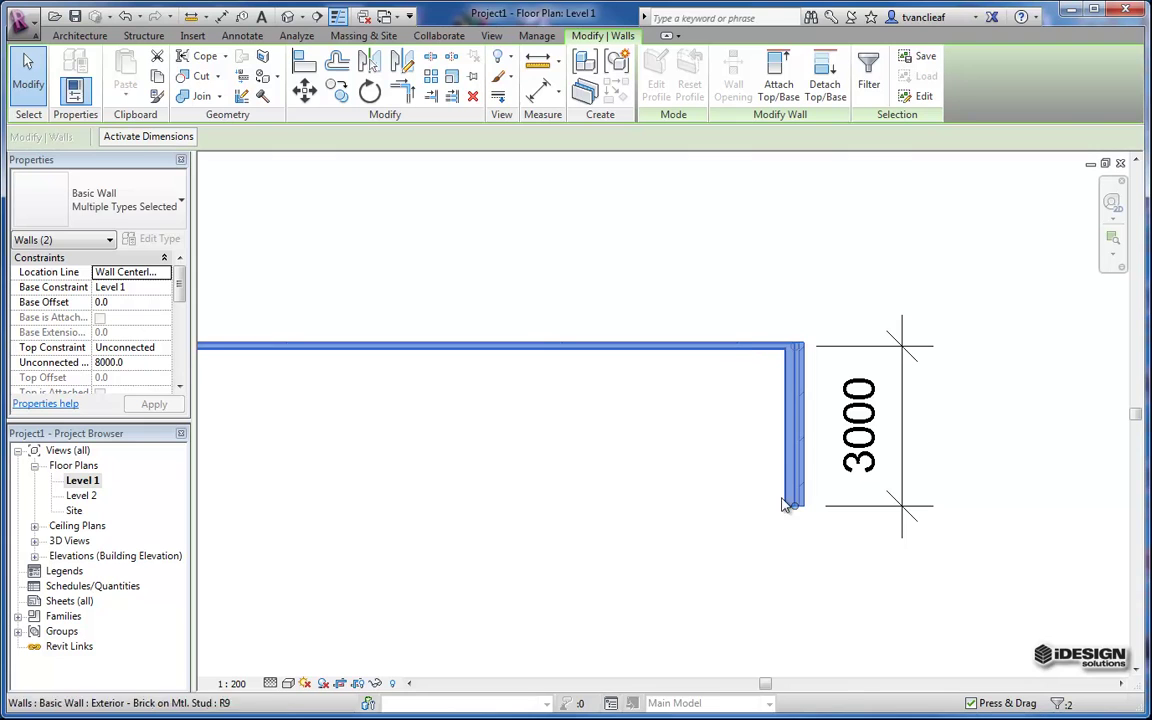
{"action": "middle_click_drag", "start_coordinate": [630, 418], "coordinate": [676, 458]}
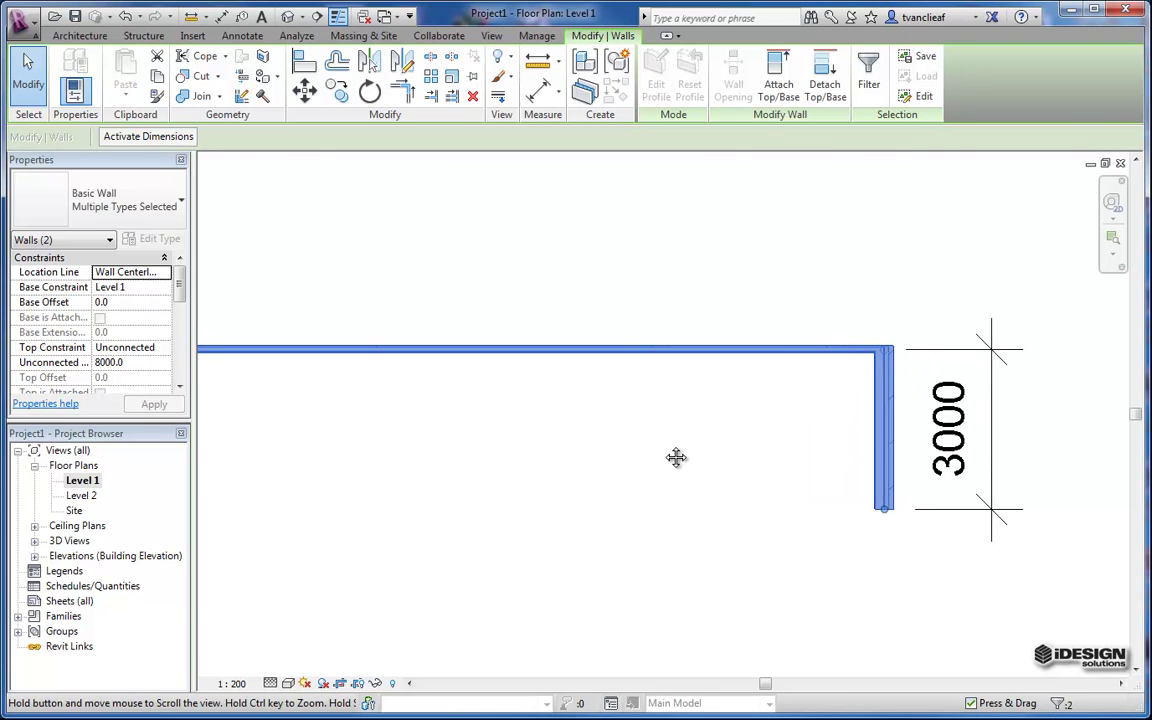